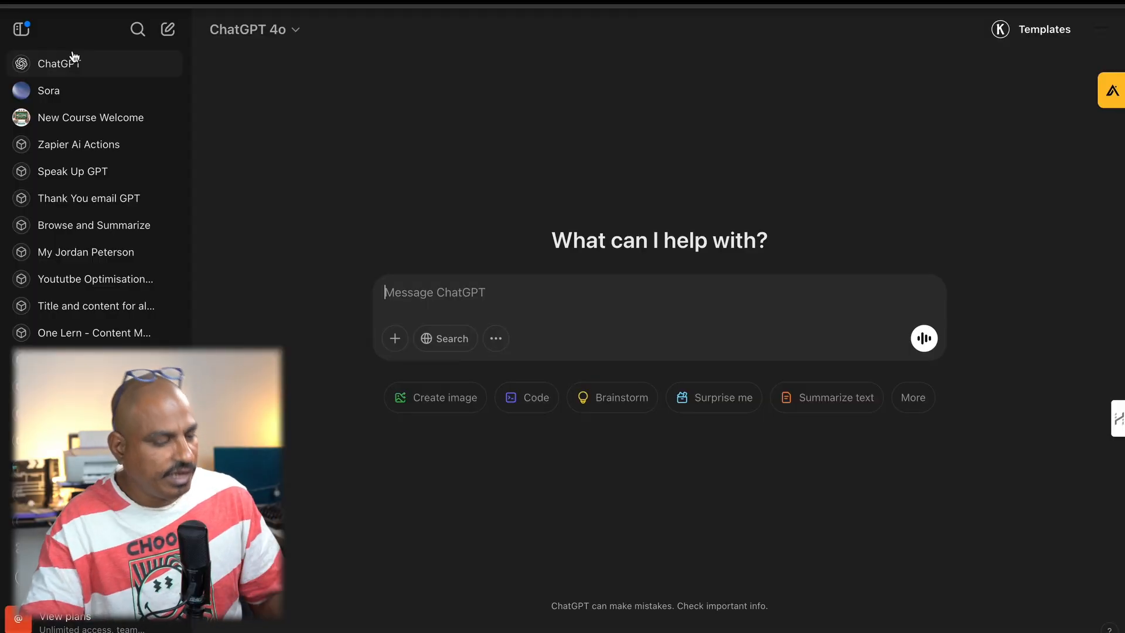
left_click(250, 41)
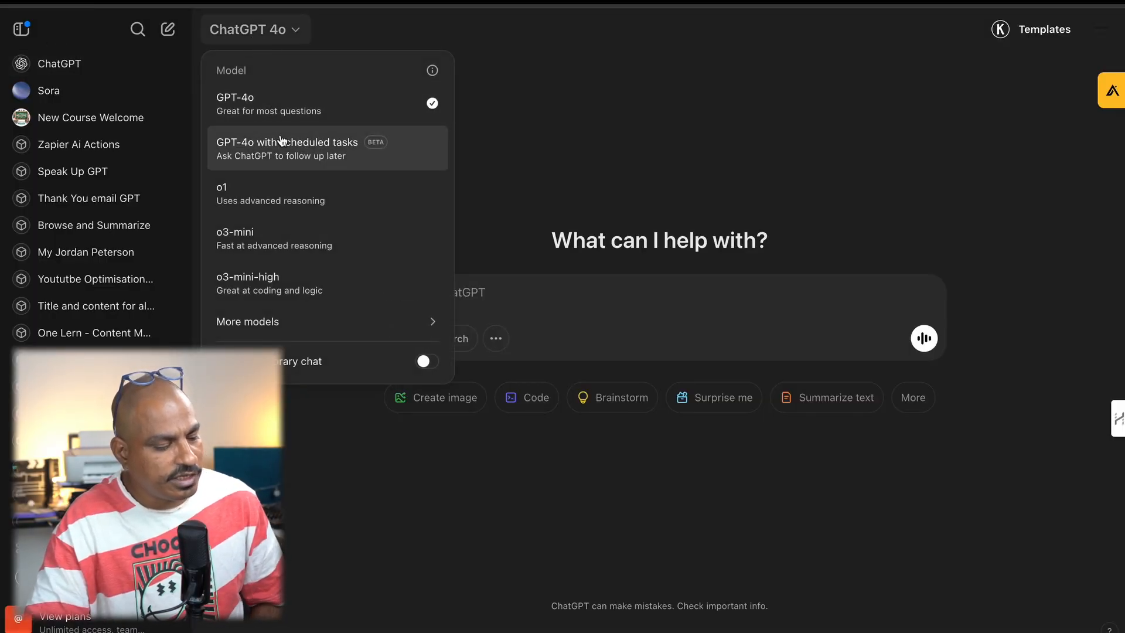
left_click(280, 142)
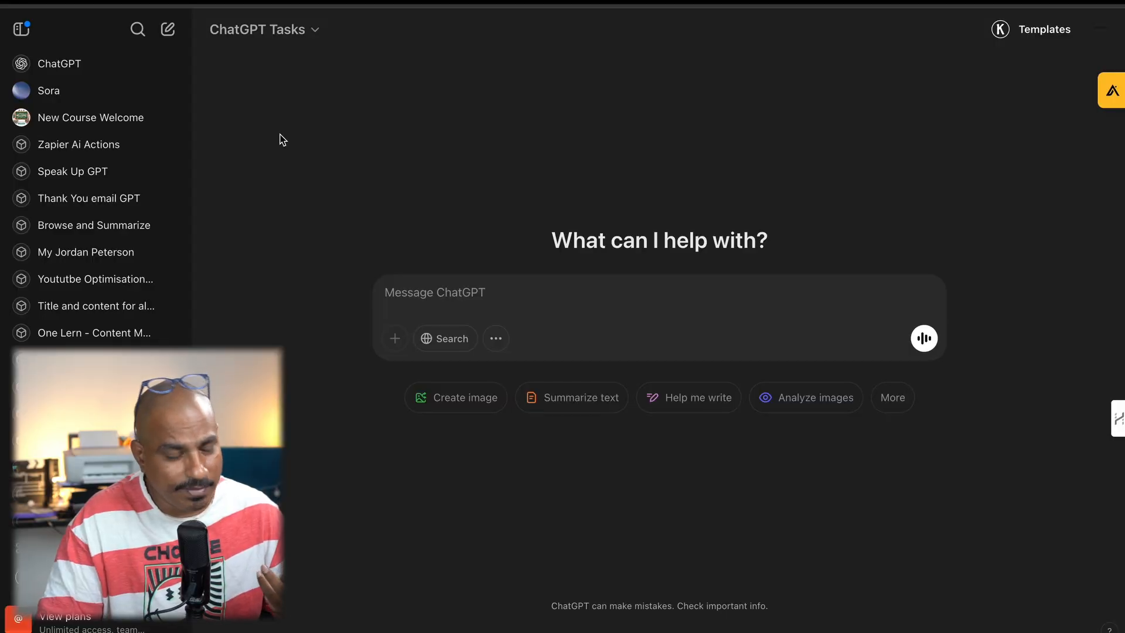
left_click(440, 292)
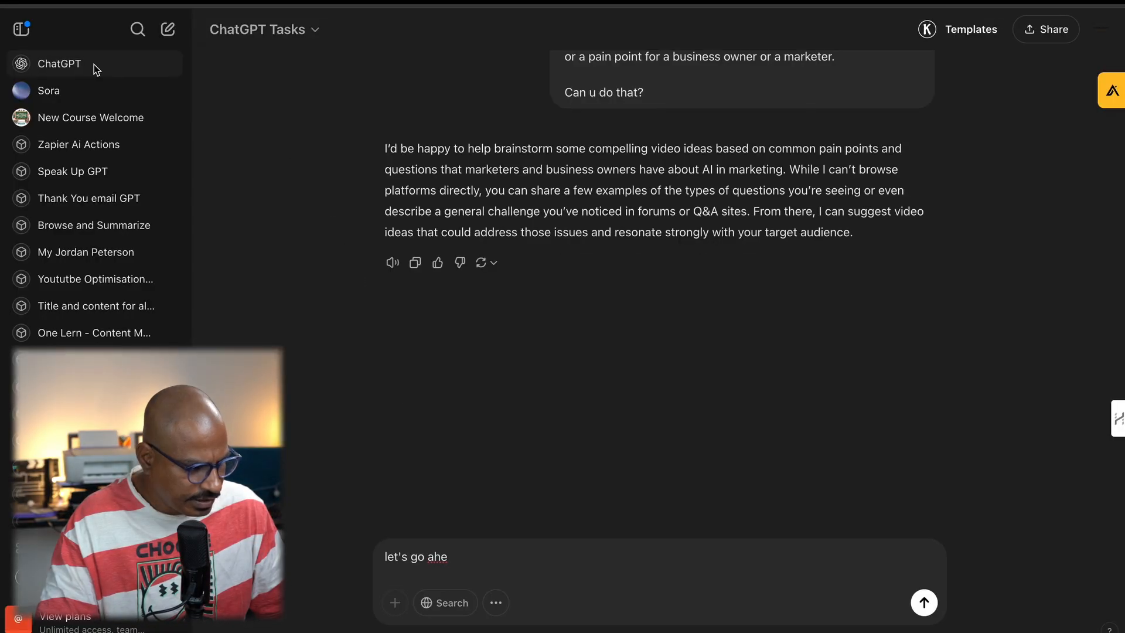
Start a new chat with the GPT-4o with scheduled tasks model, ready for a message
left_click(93, 65)
left_click(271, 30)
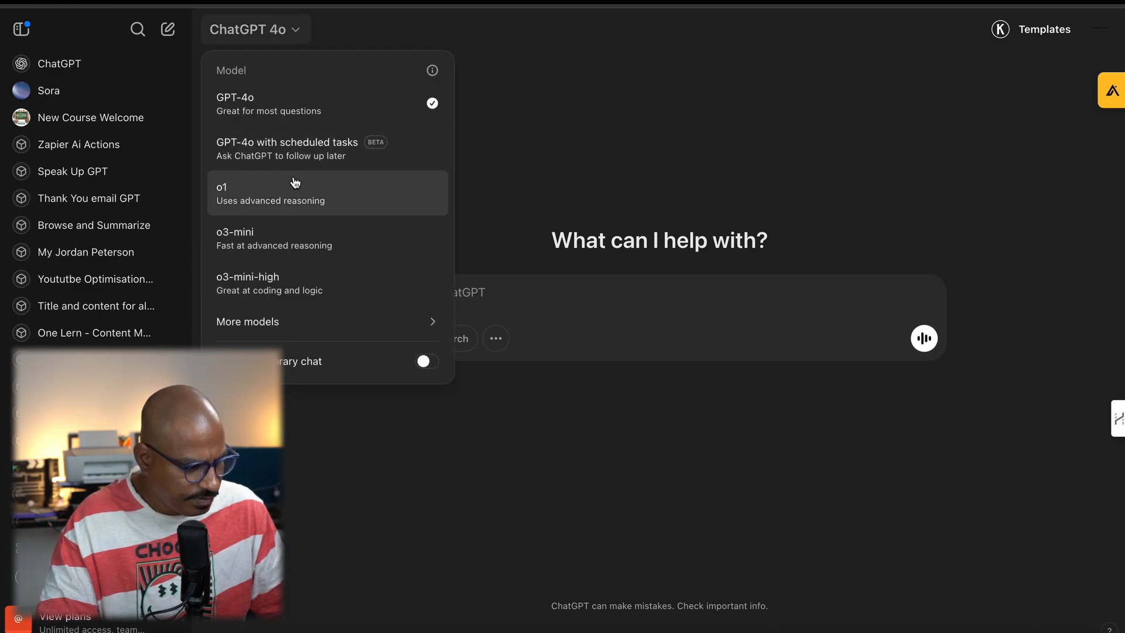
left_click(288, 147)
left_click(534, 298)
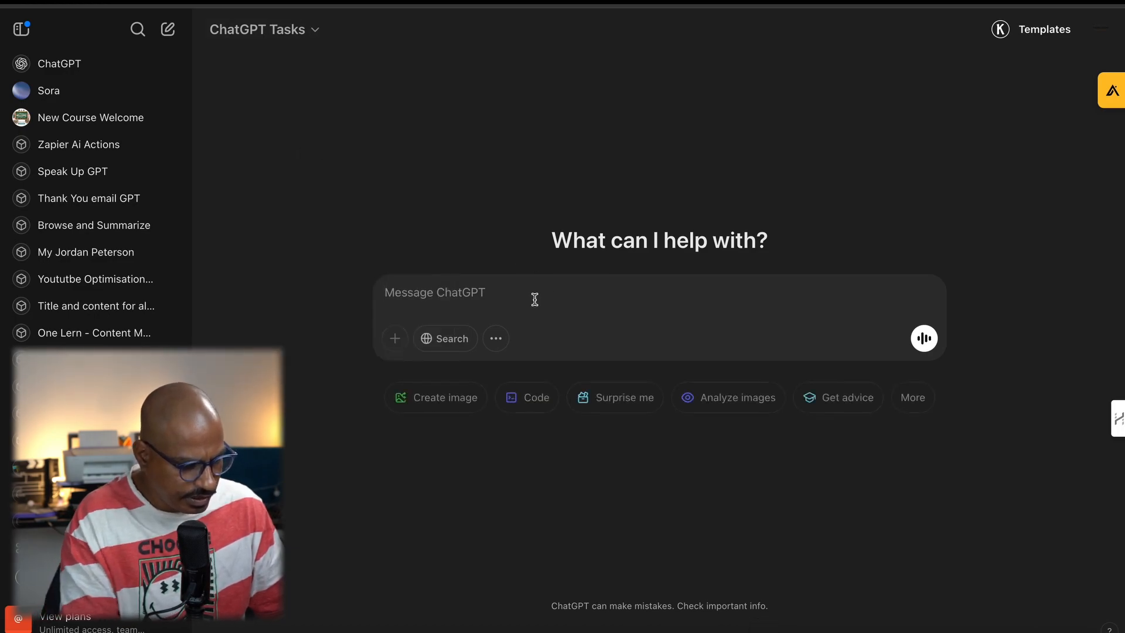
Begin the prompt with "On every monday, can u monitor the web for ai marketing and pick anything that seems like a problem"
type("Can u")
key("ctrl+a")
type("On every mond")
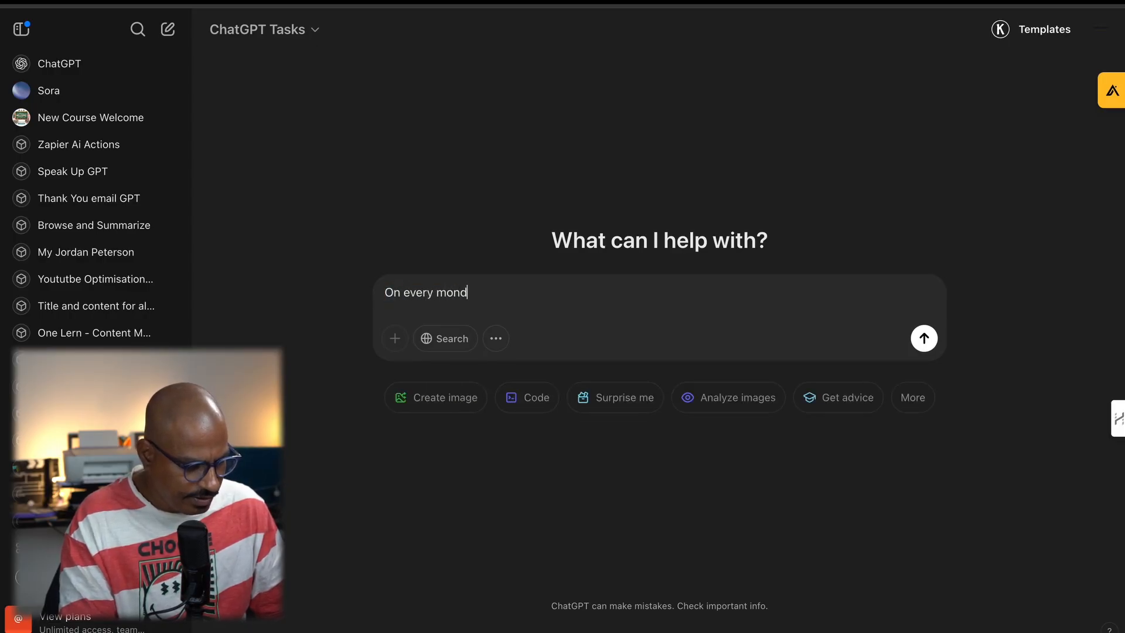
type("ay, can u mon")
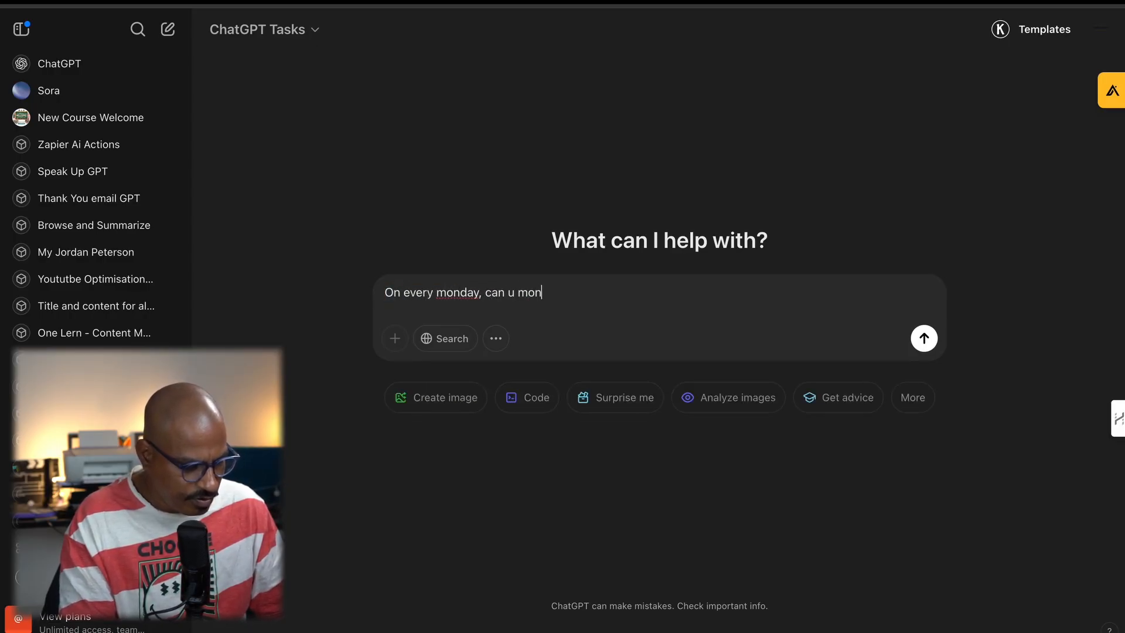
type("itor the web for ")
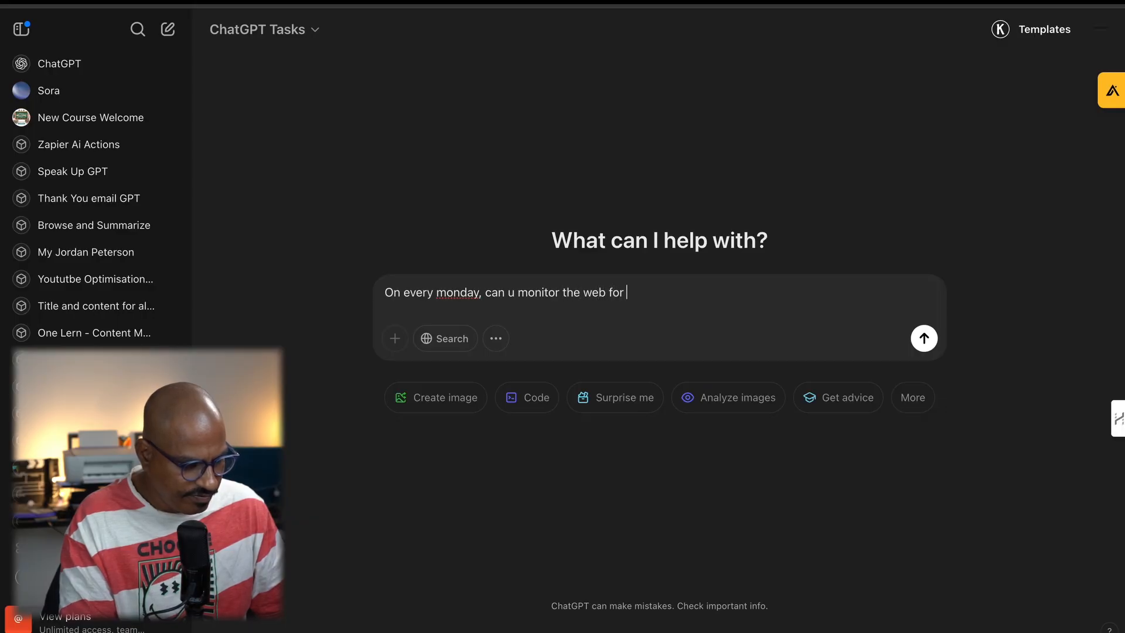
type("ai marketi")
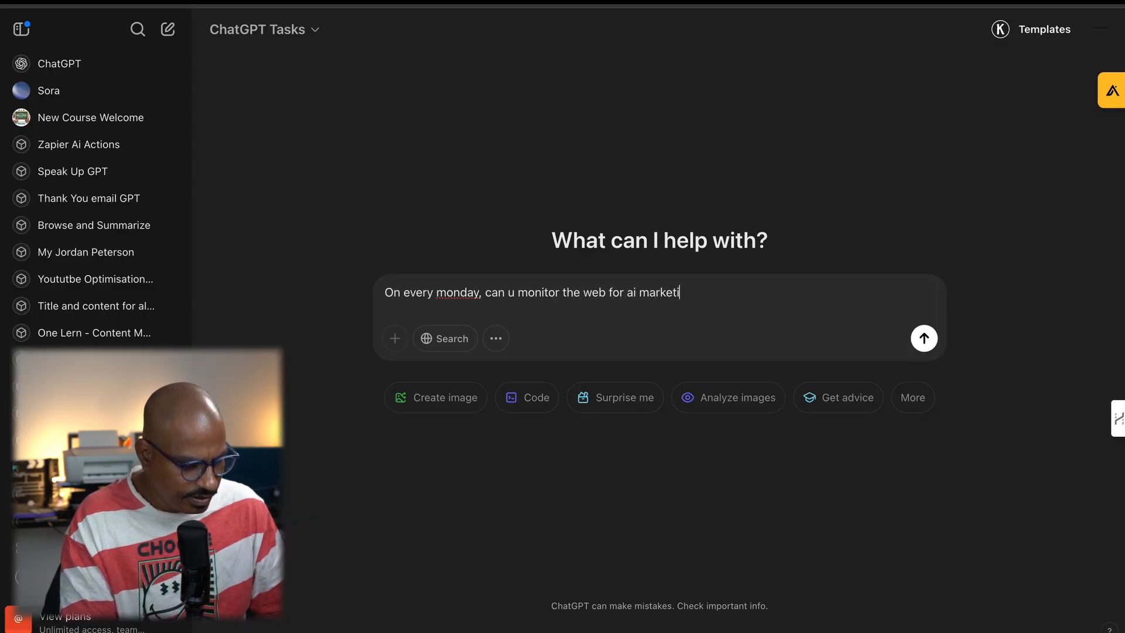
type("ng and")
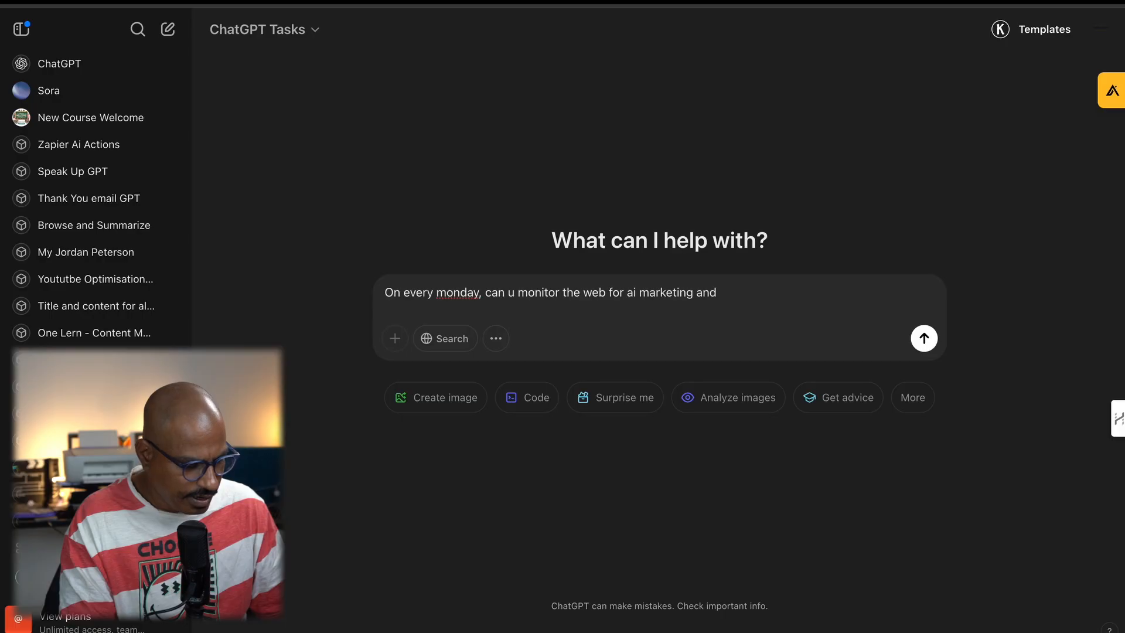
type(" pick an")
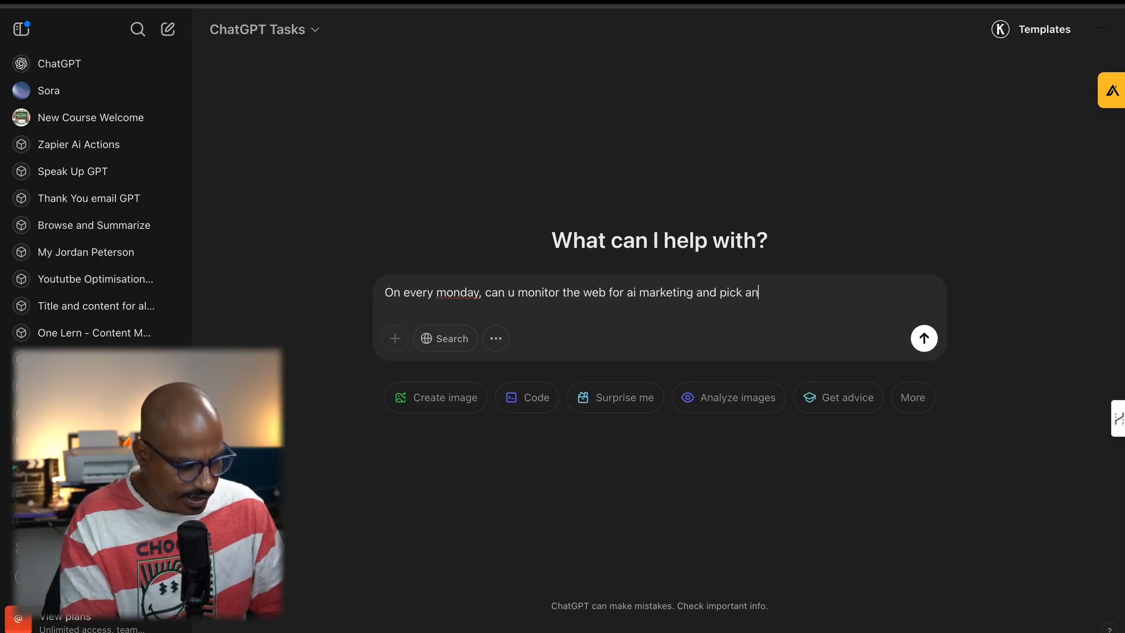
type("ything that see")
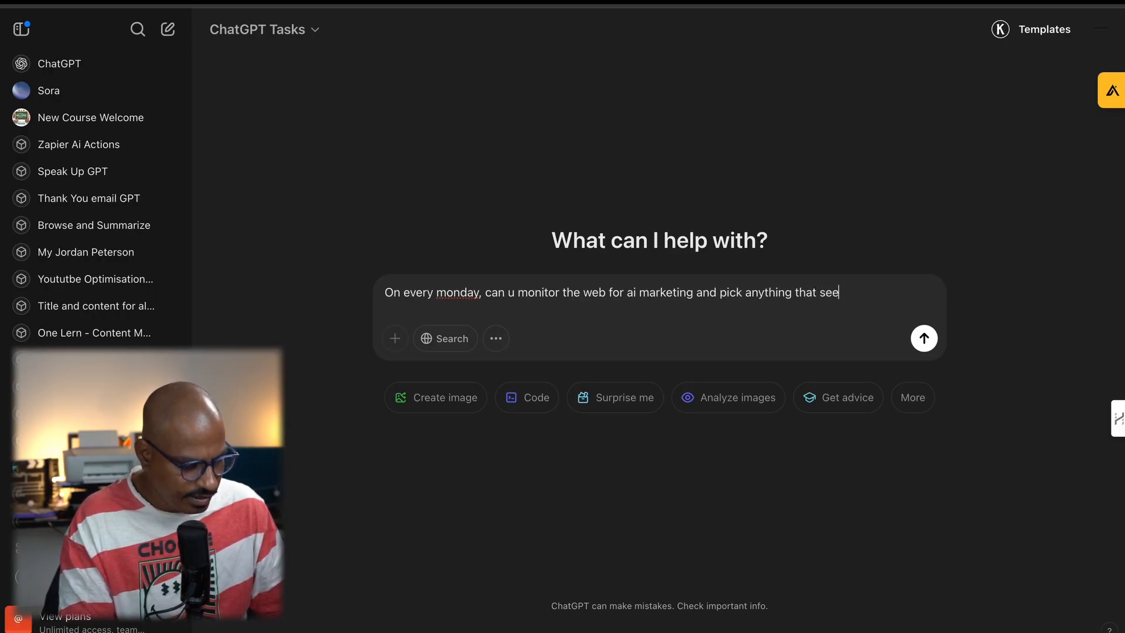
type("ms like a ")
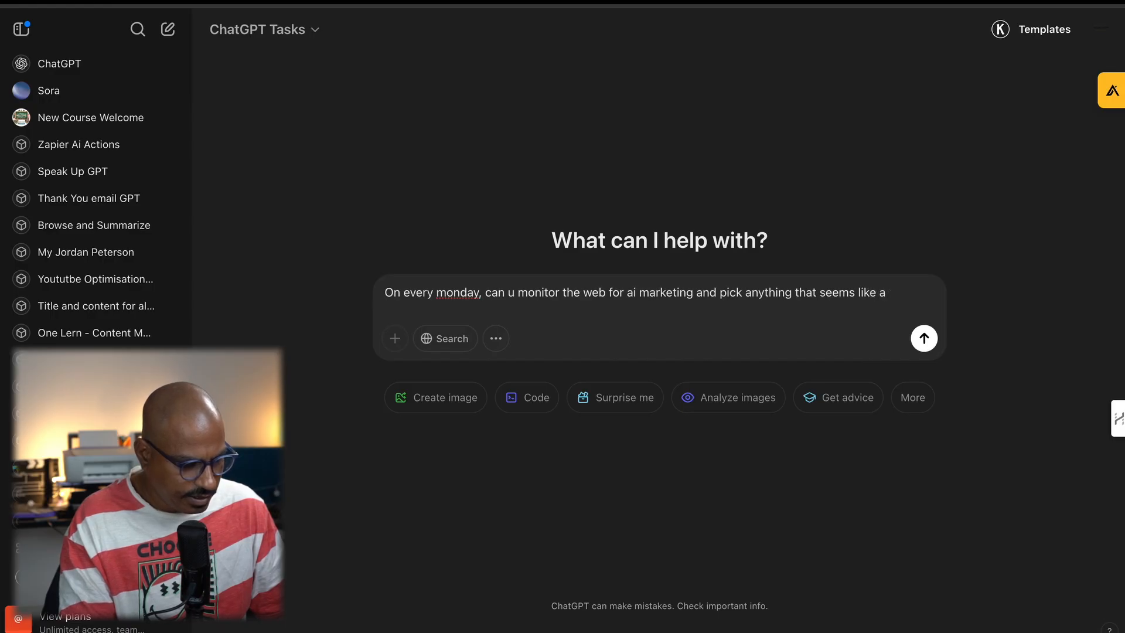
type("problems")
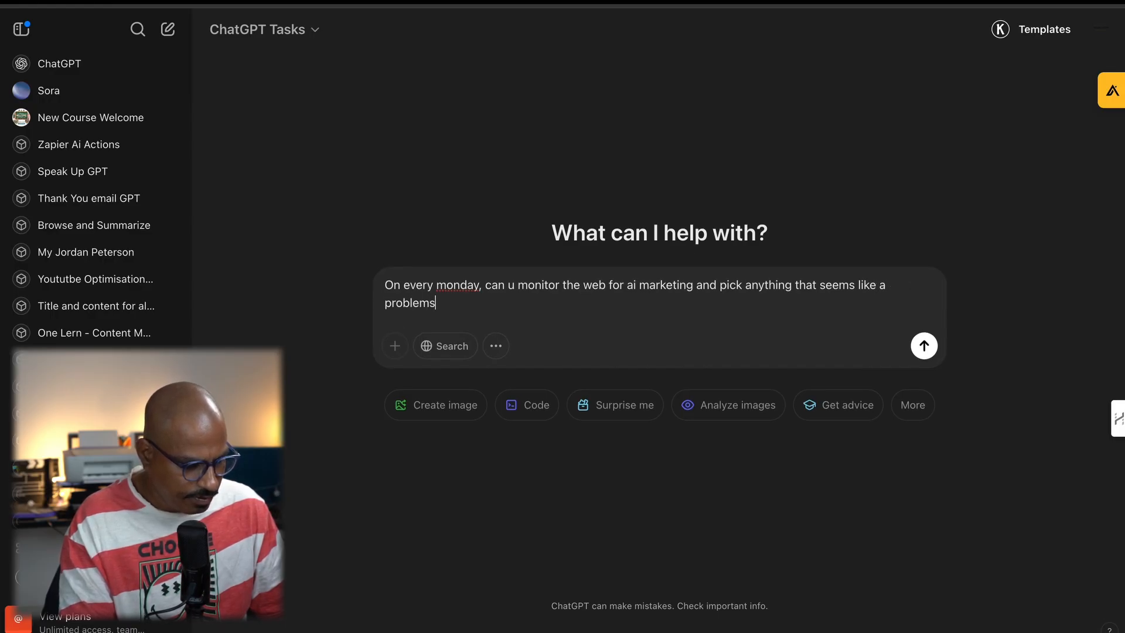
key("BackSpace")
type(" to")
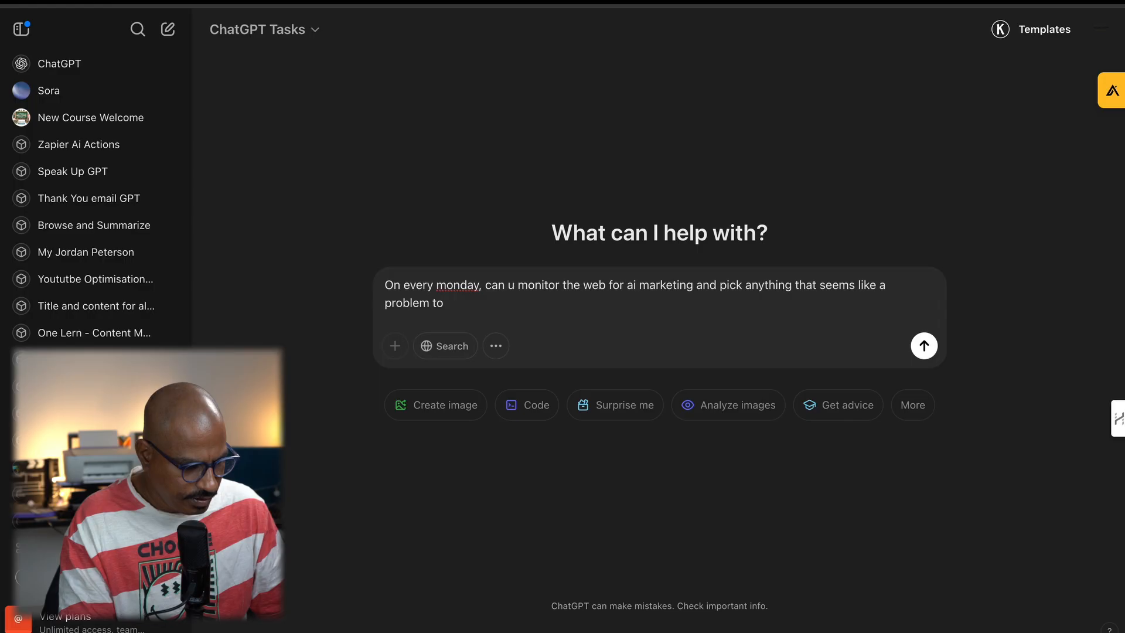
key("BackSpace")
key("BackSpace")
key("BackSpace")
Continue the prompt with "that busienss owners may face and come up with irresisitible ideas to make videos to help them ."
type("that busienss ")
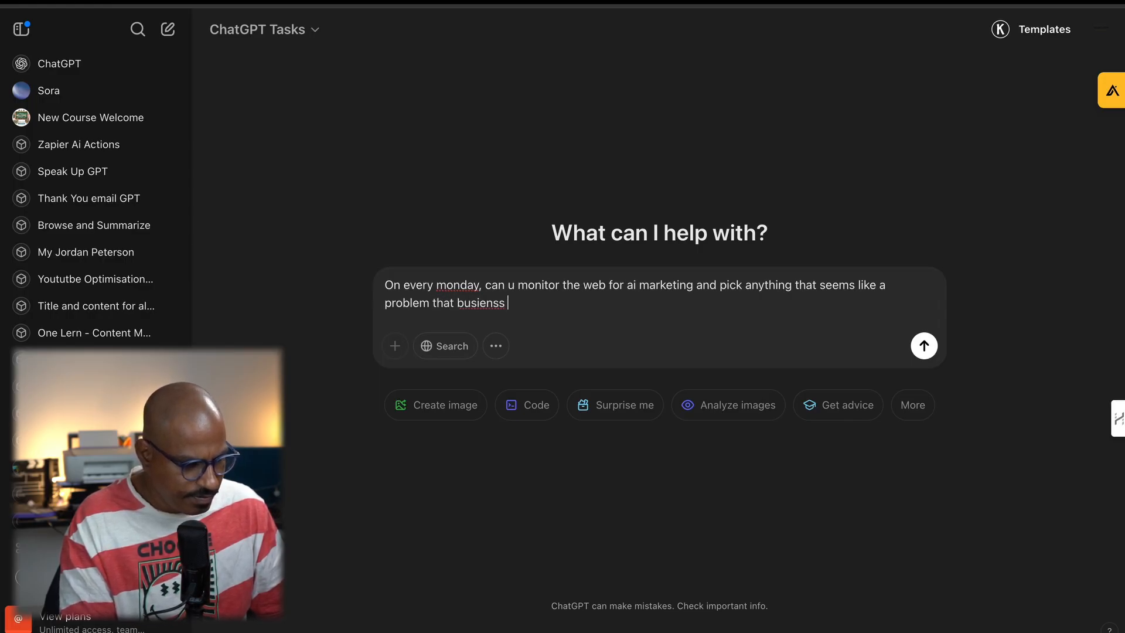
type("owners may fac")
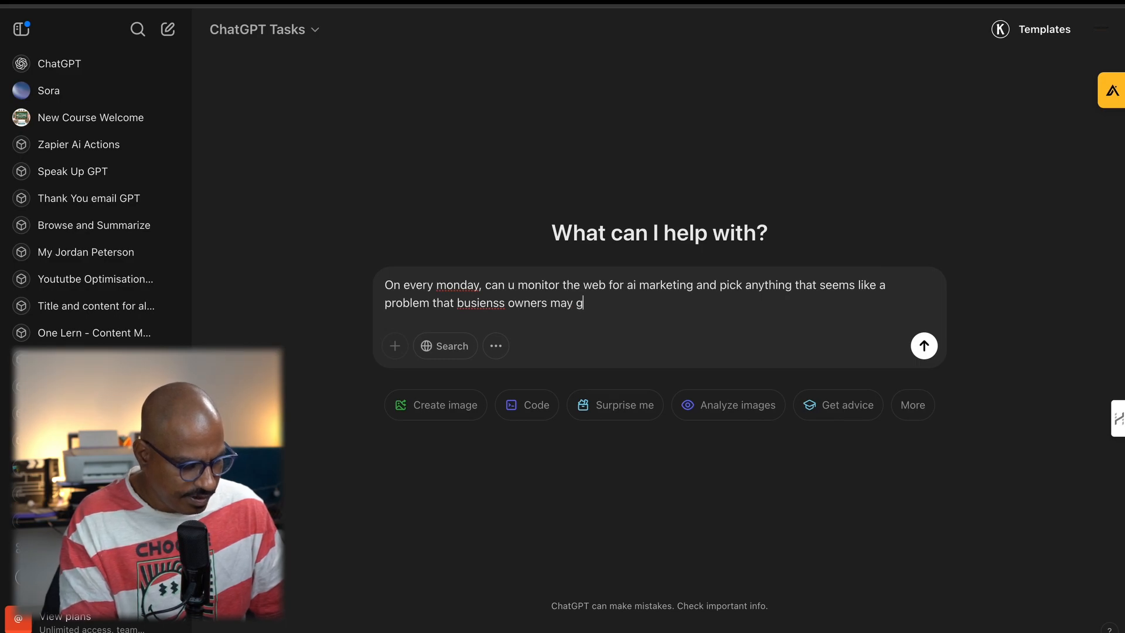
type("e and")
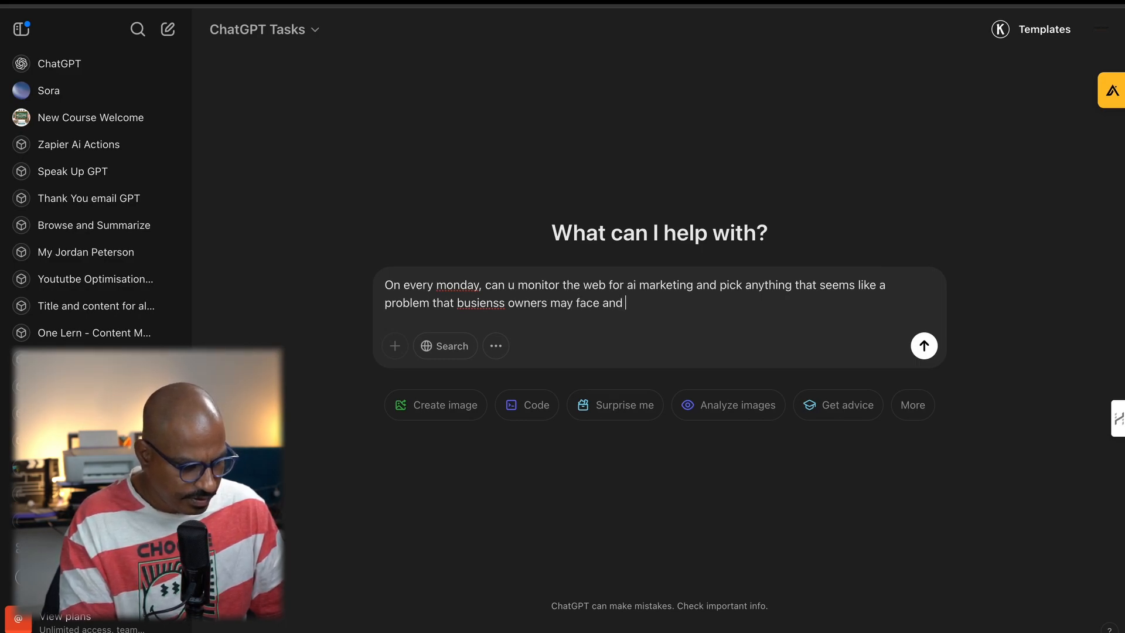
type(" come up with ir")
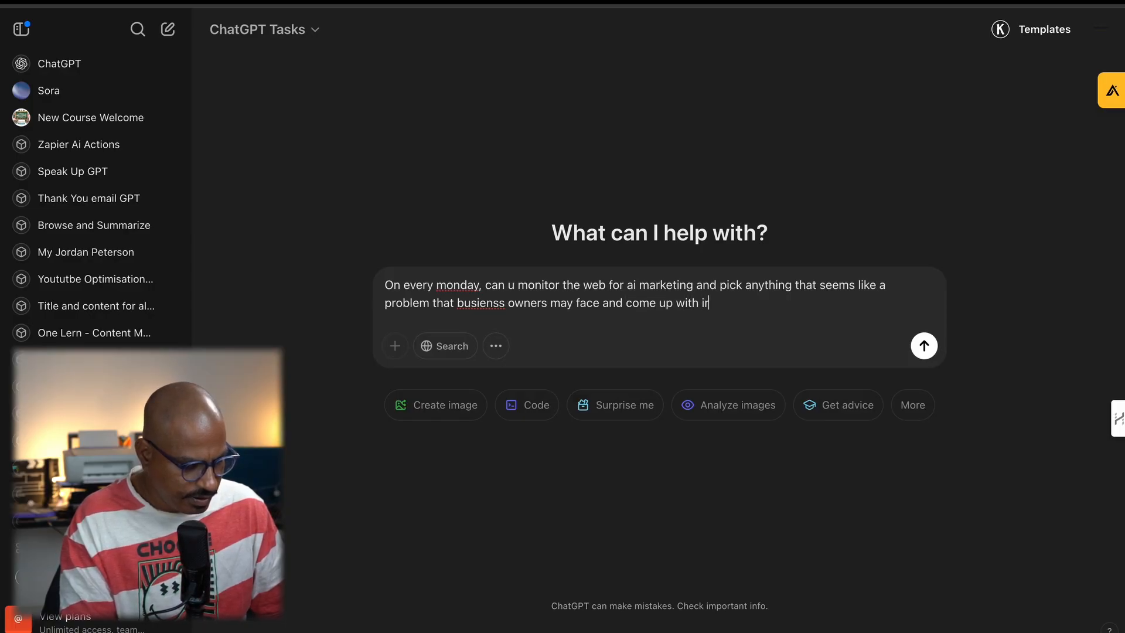
type("resisitible ideas")
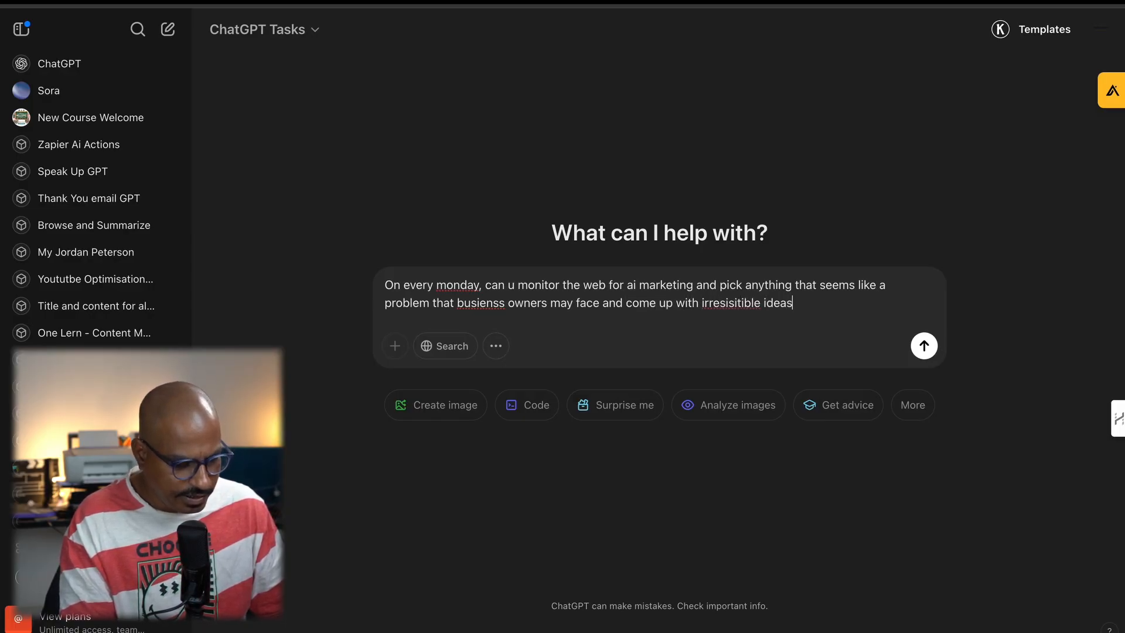
type(" to make ")
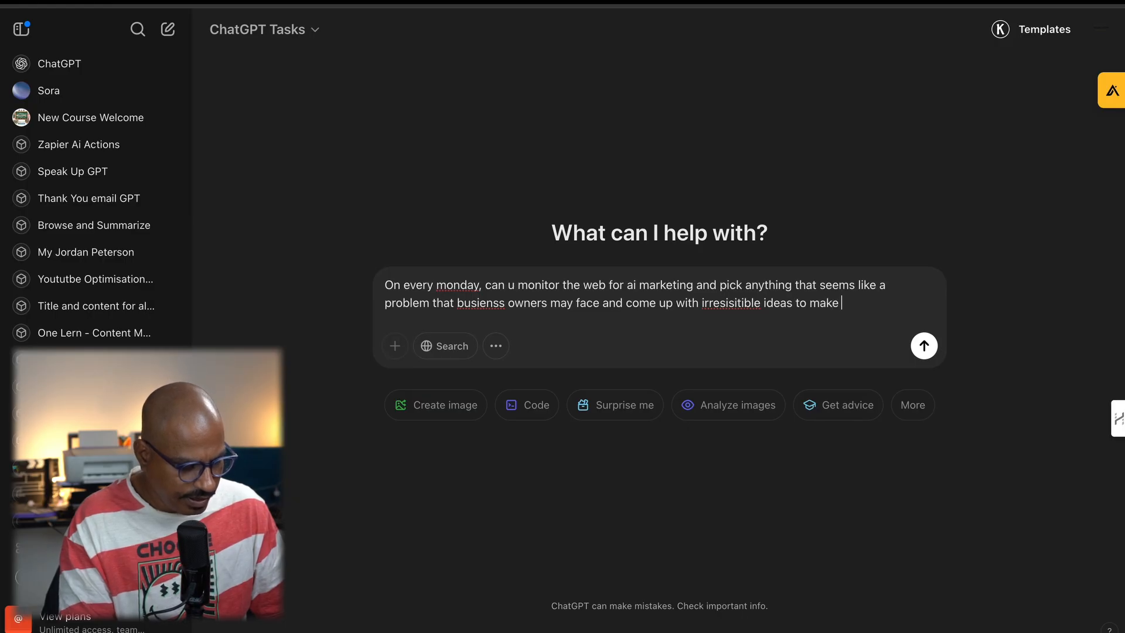
type("videos to")
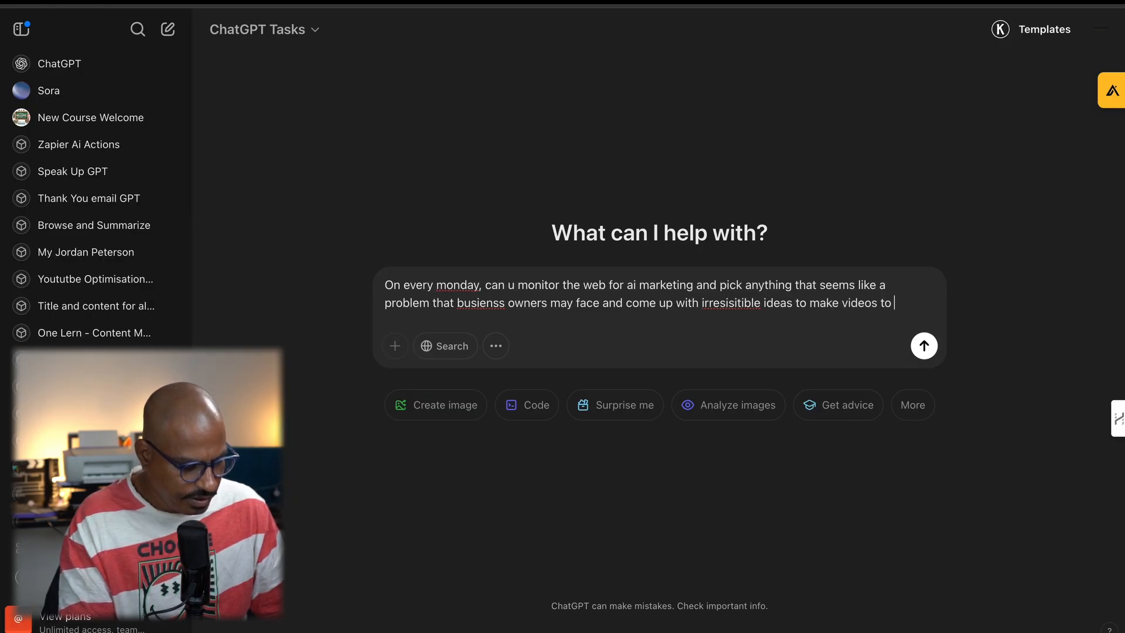
type(" help them .")
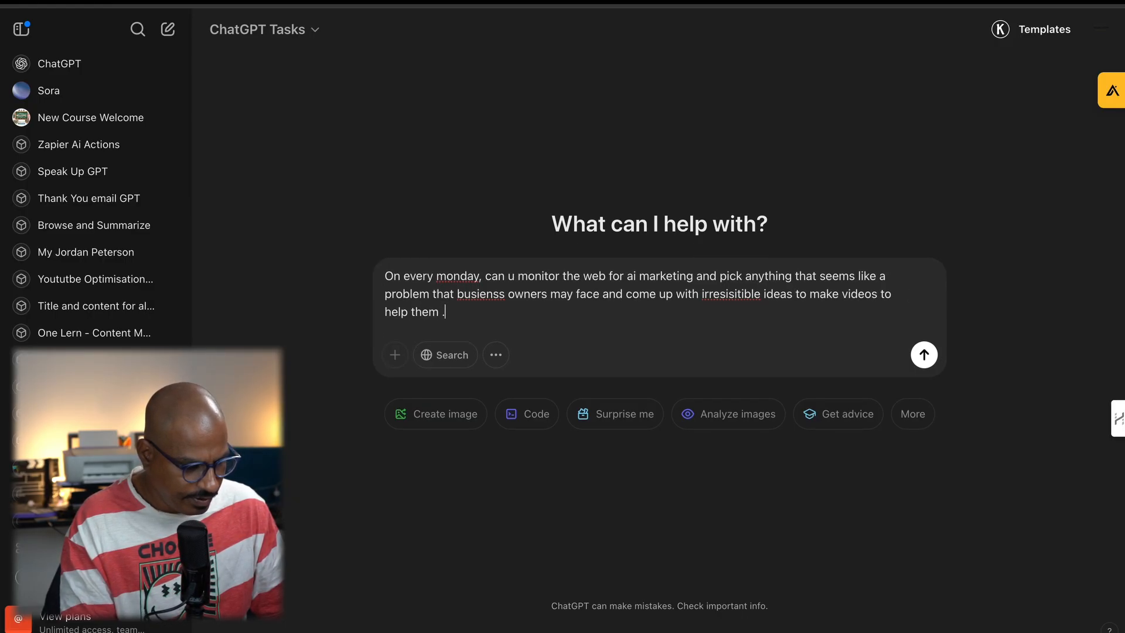
key("shift+Return")
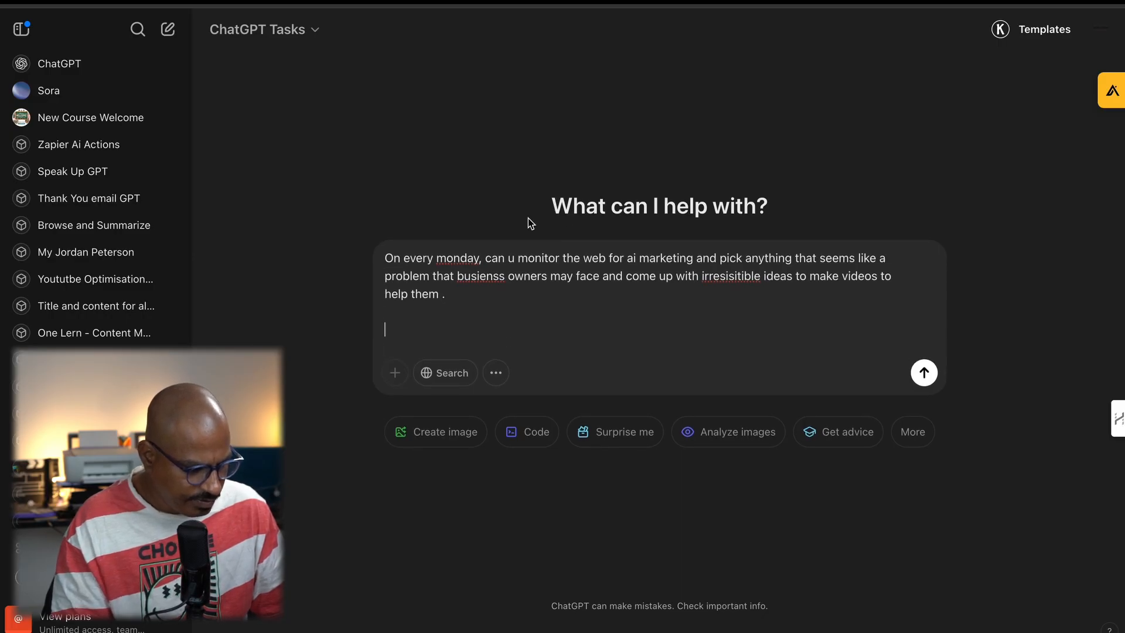
Replace the weekday in the prompt with "Tuesday" and send the message
double_click(466, 259)
type("Tuesda")
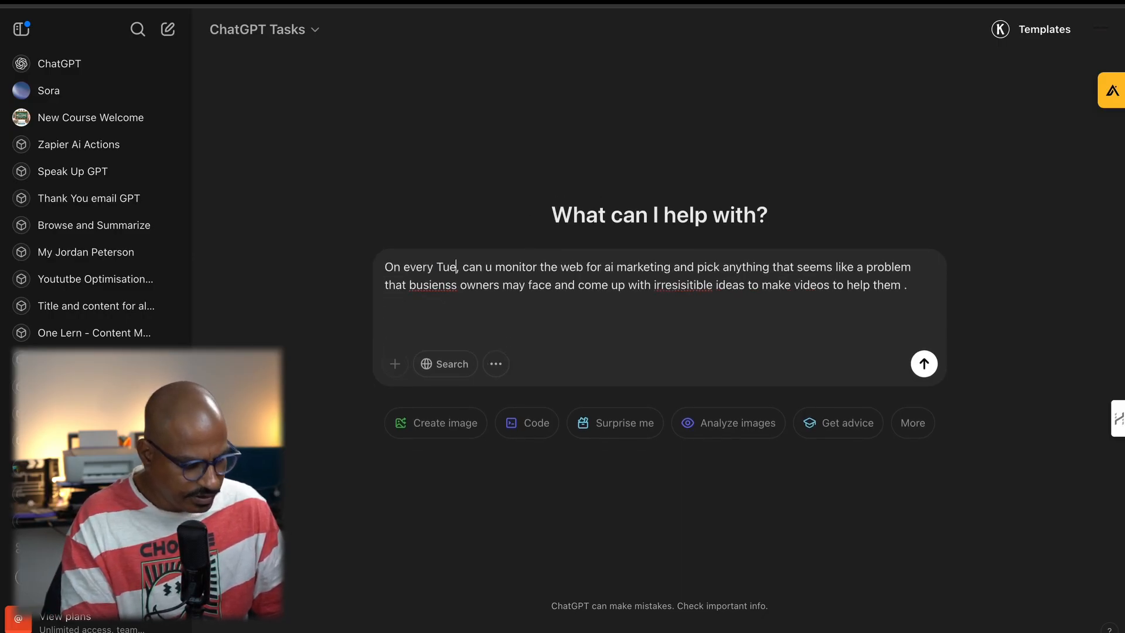
type("y")
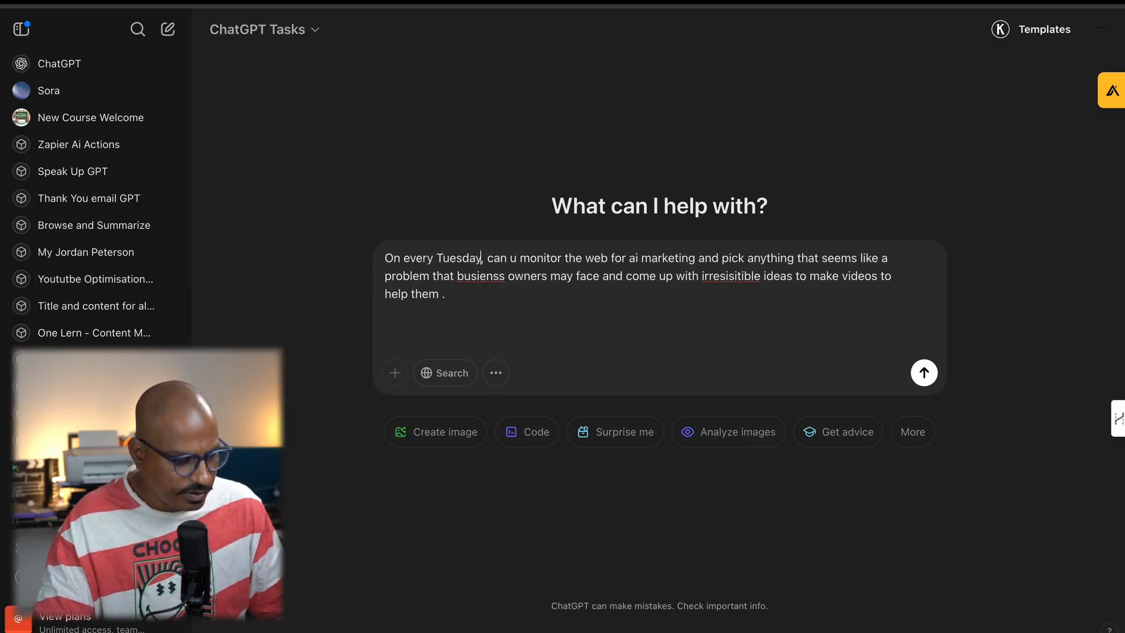
key("Return")
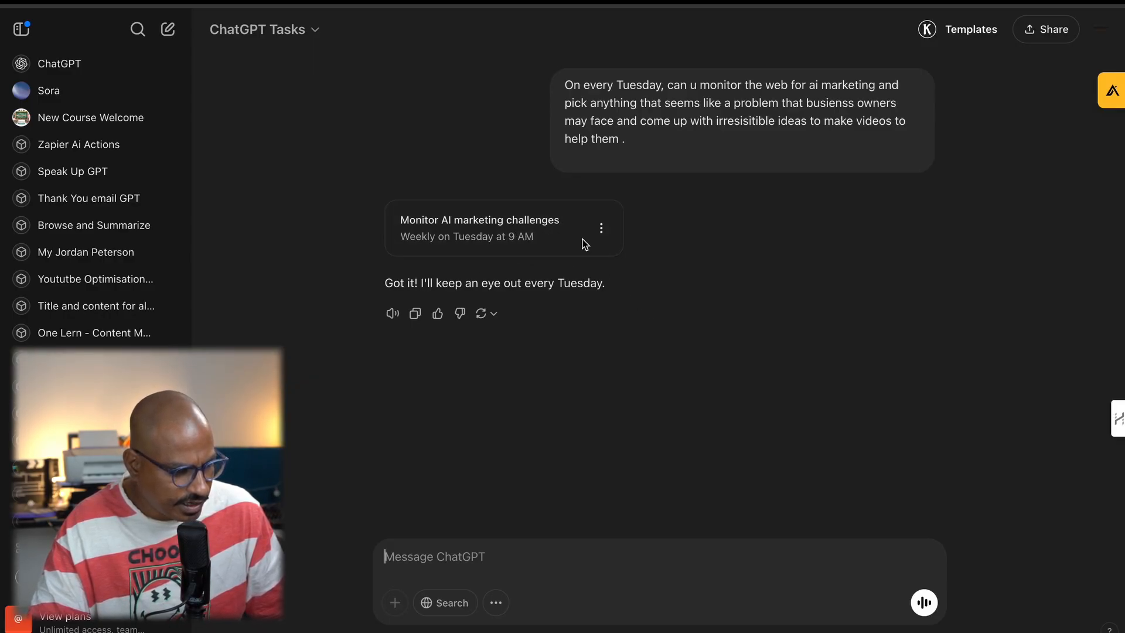
Look at the options available for the Monitor AI marketing challenges task, leaving the task as it is
left_click(601, 228)
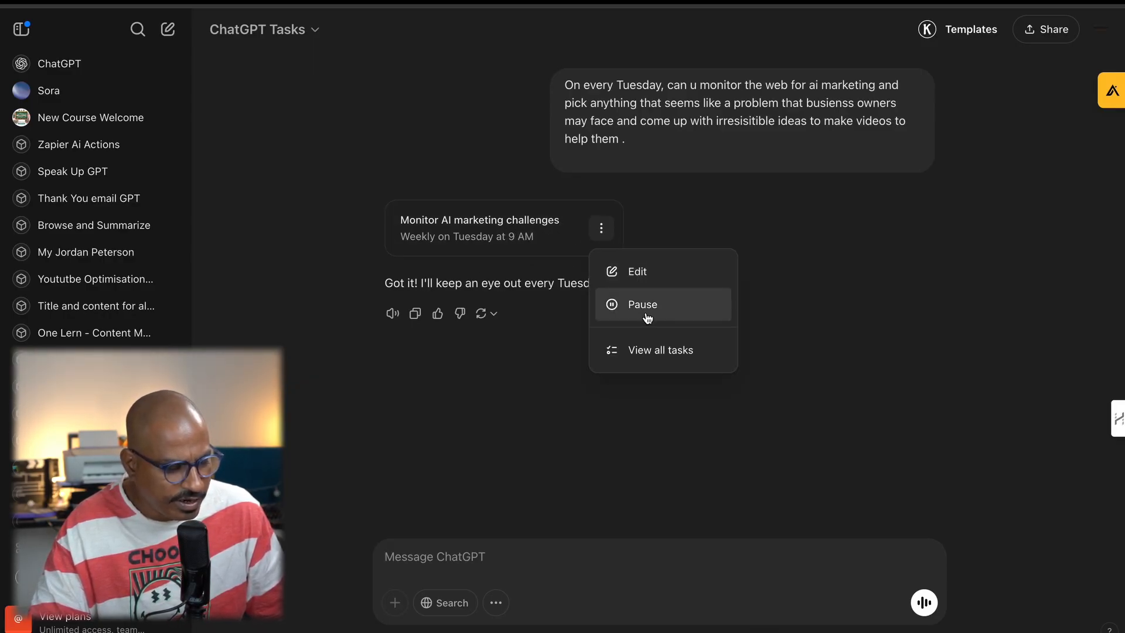
left_click(455, 428)
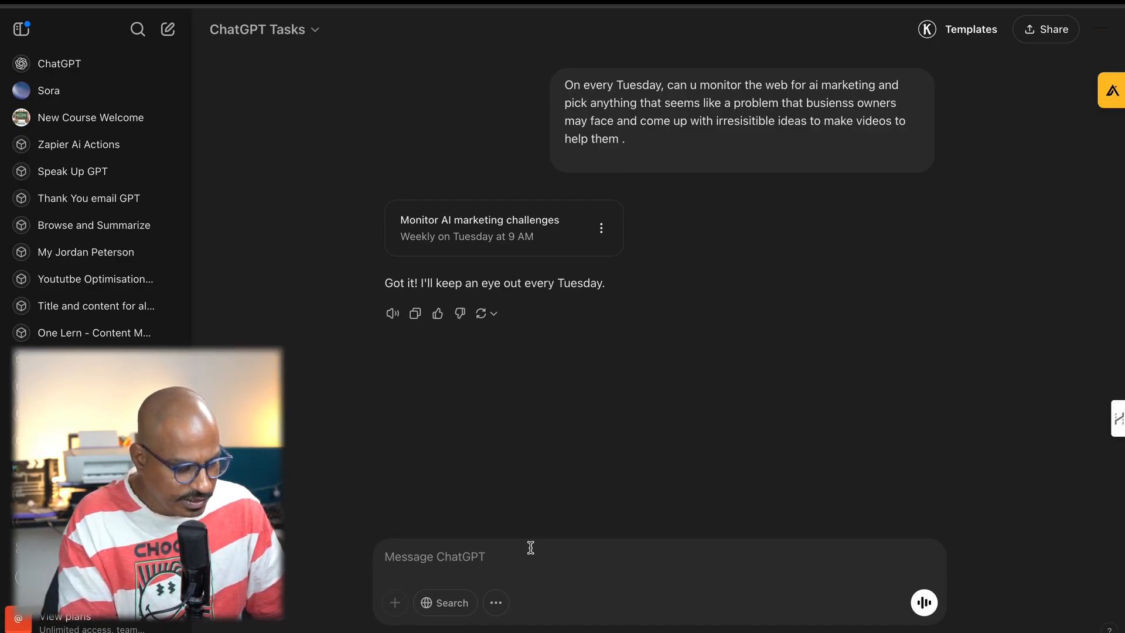
Begin a follow-up message with "Once you have done htat, pick each of these ideas, try all probabilitities and see if"
type("Once you have d")
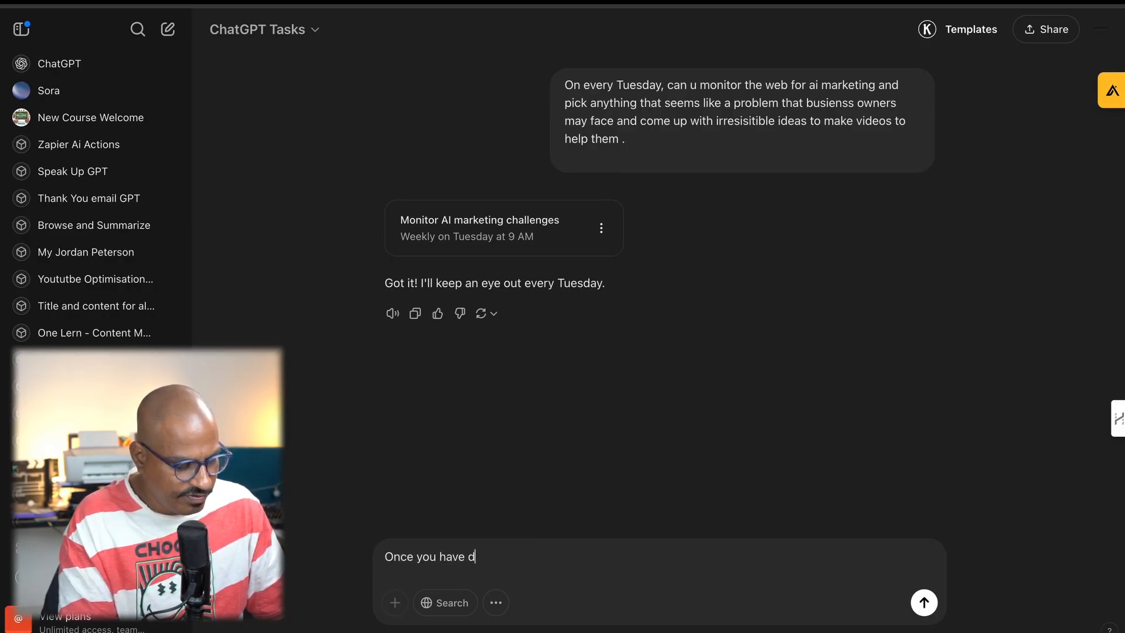
type("one htat, pic")
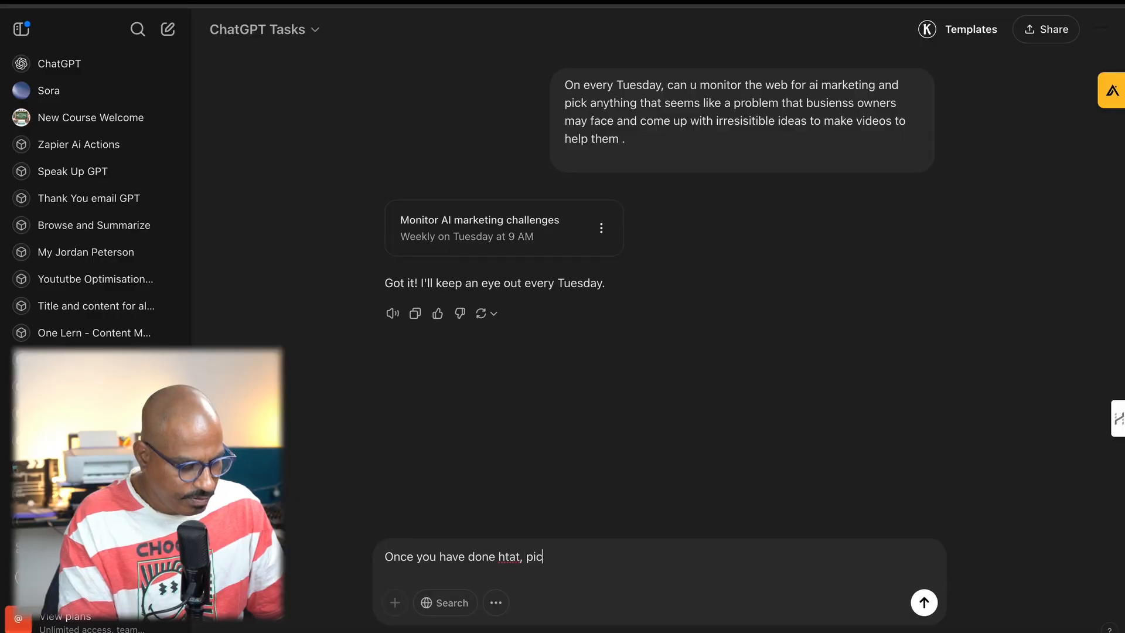
type("k each of these ")
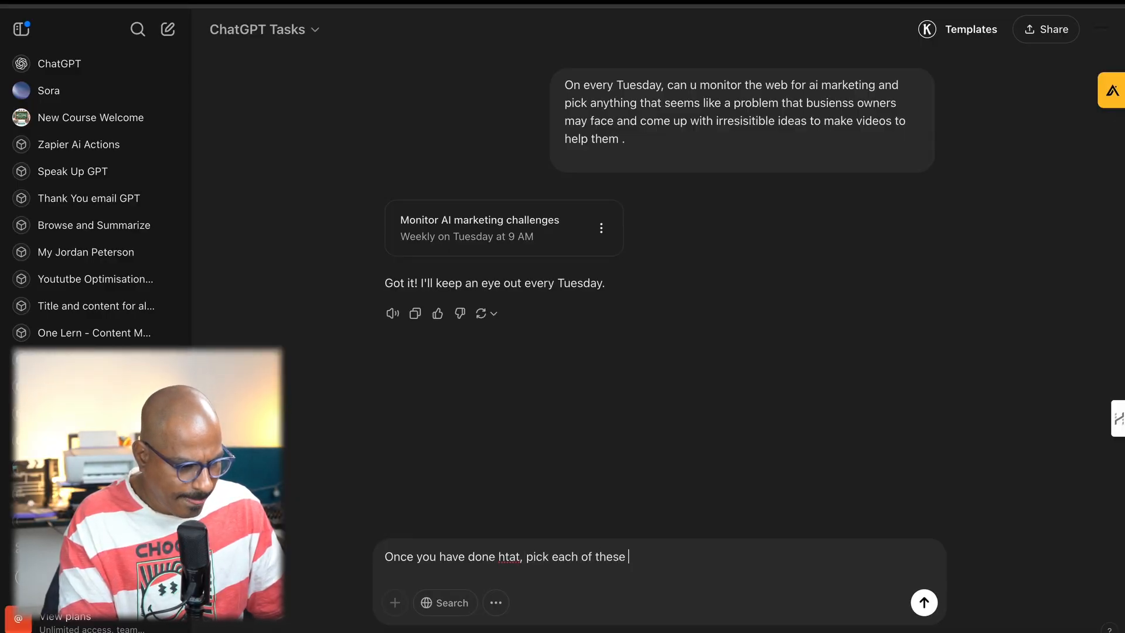
type("ideas, try all possi")
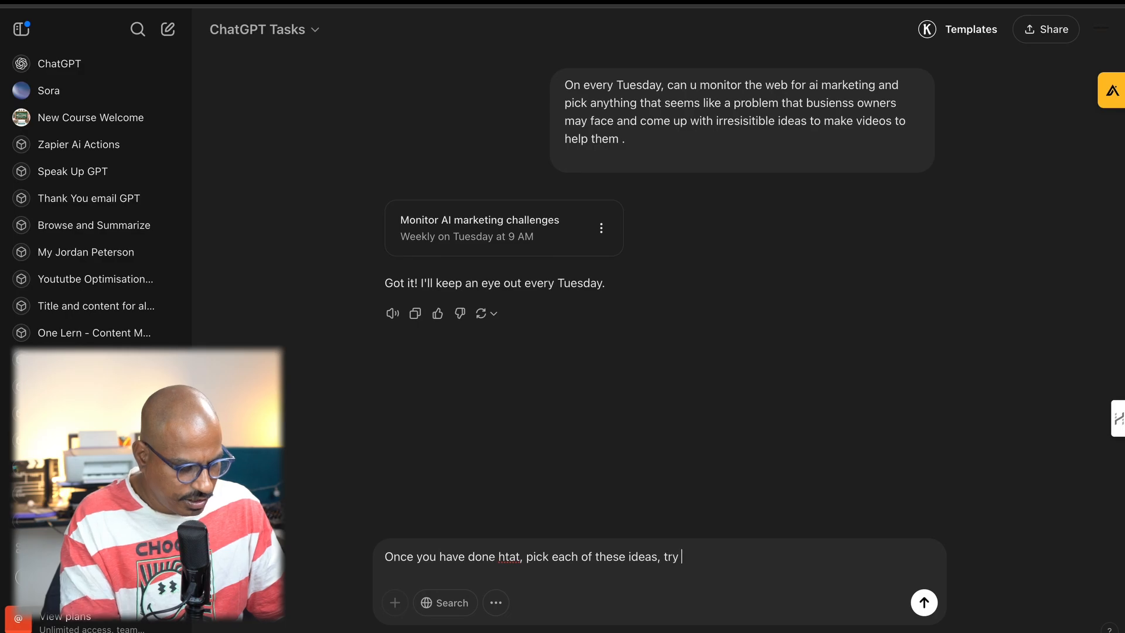
key("BackSpace")
key("BackSpace")
key("BackSpace")
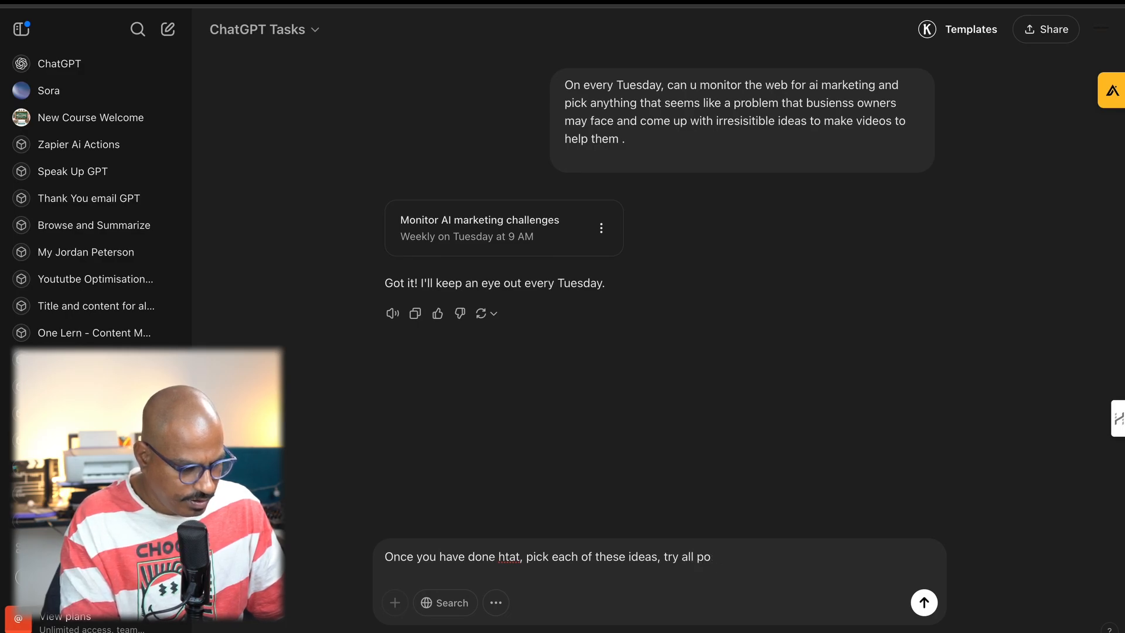
key("BackSpace")
type("r")
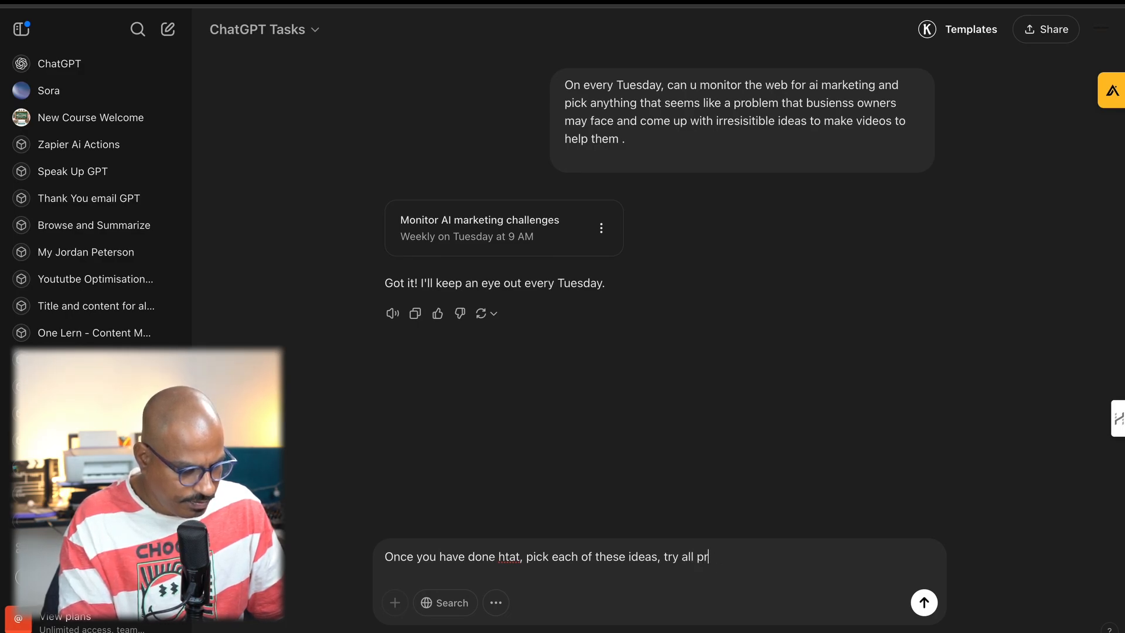
type("obabilitit")
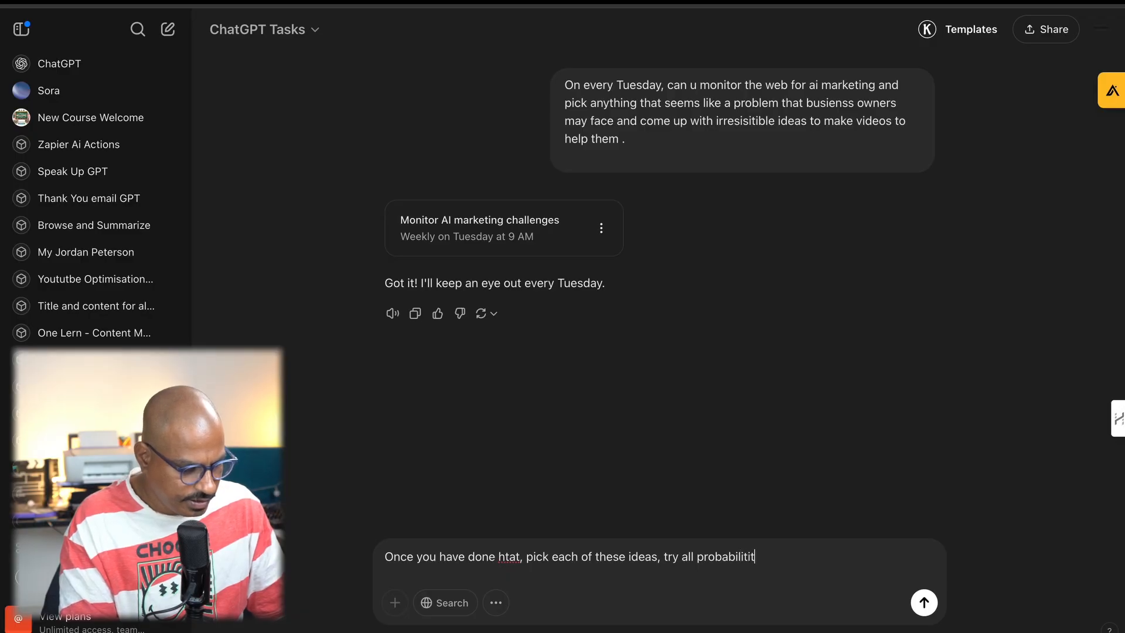
type("ies and see if ")
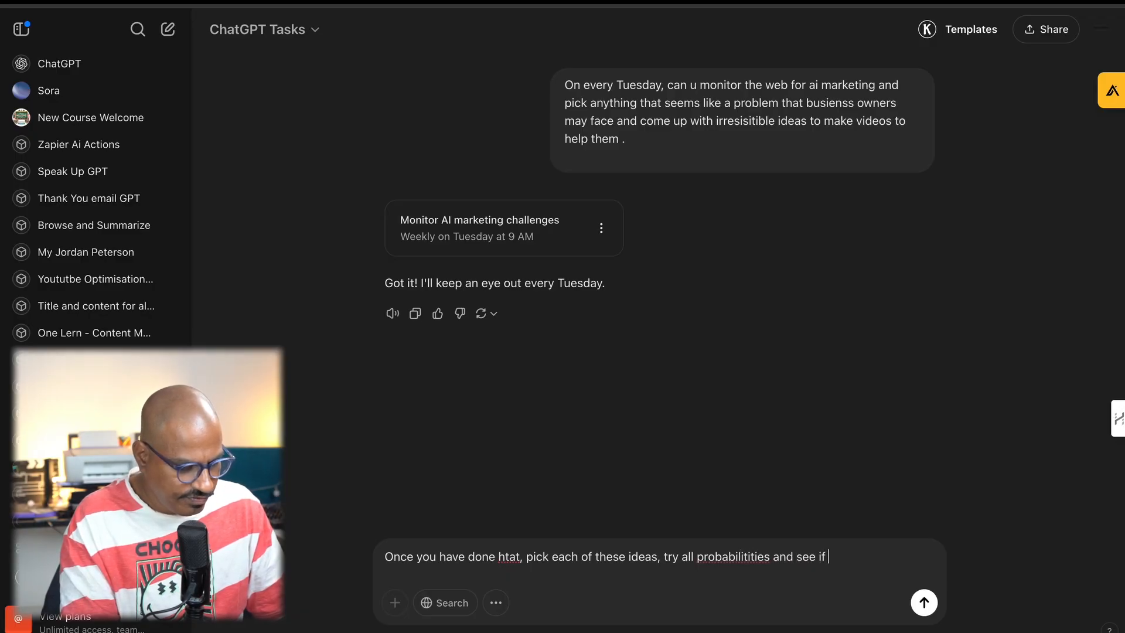
Continue the message with "you come up with interesting videos arounf the topics related to ai"
type("you co")
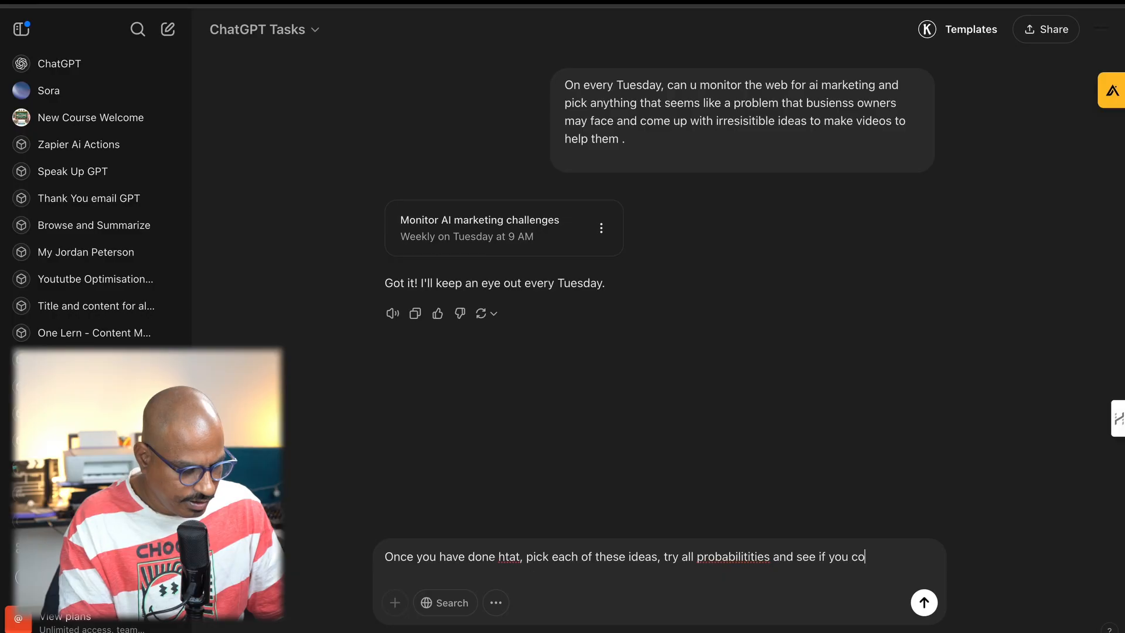
type("me up with interest")
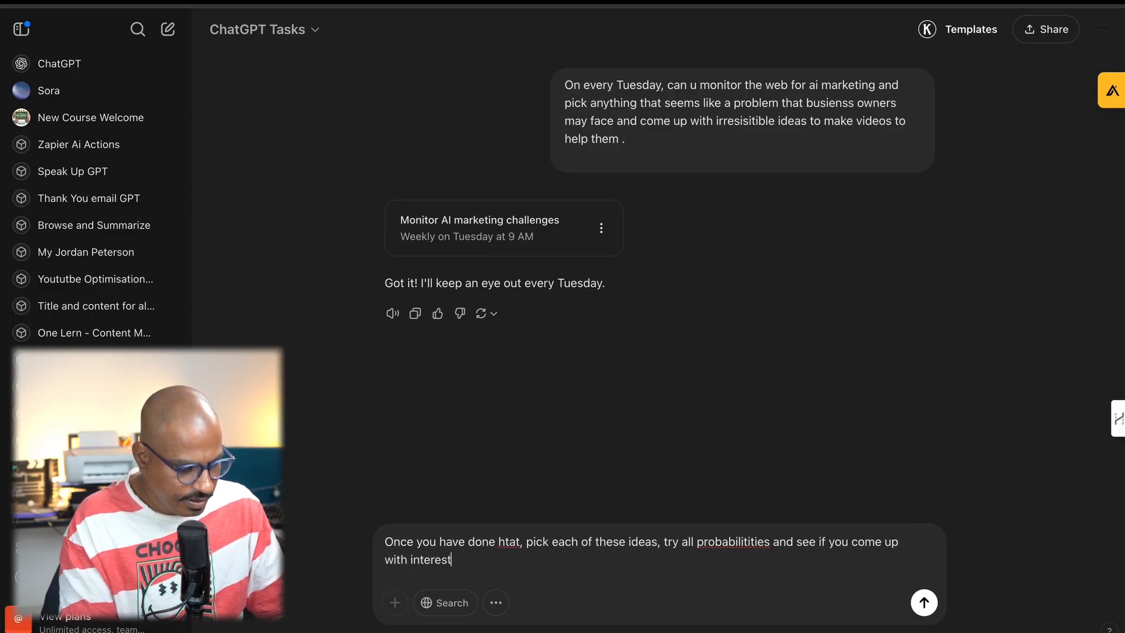
type("ing videos aro")
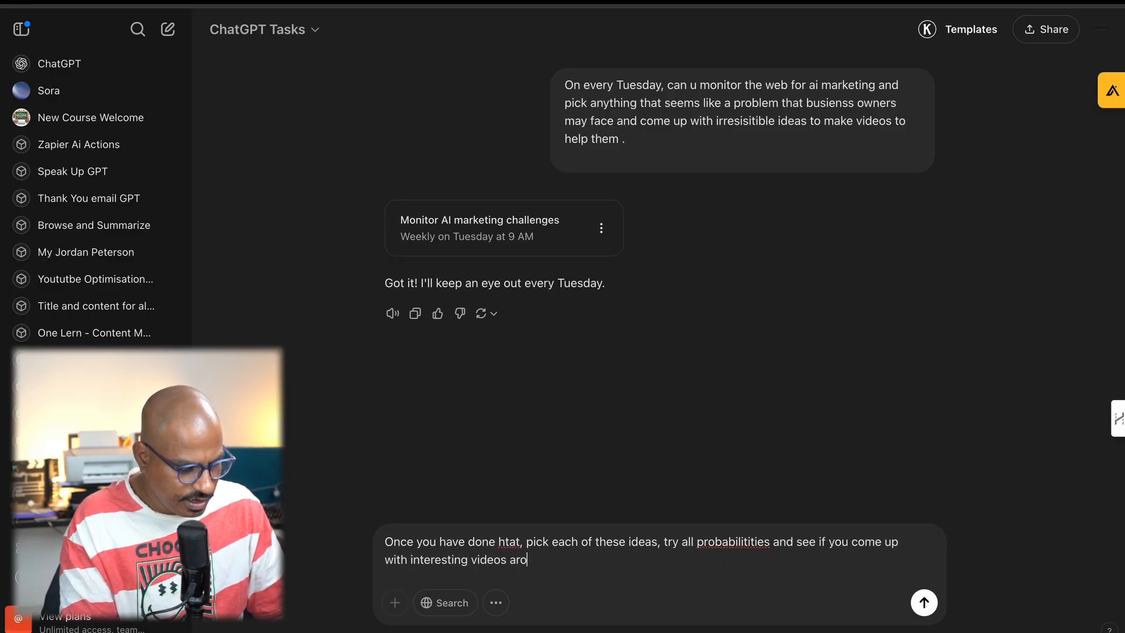
type("unf the topics")
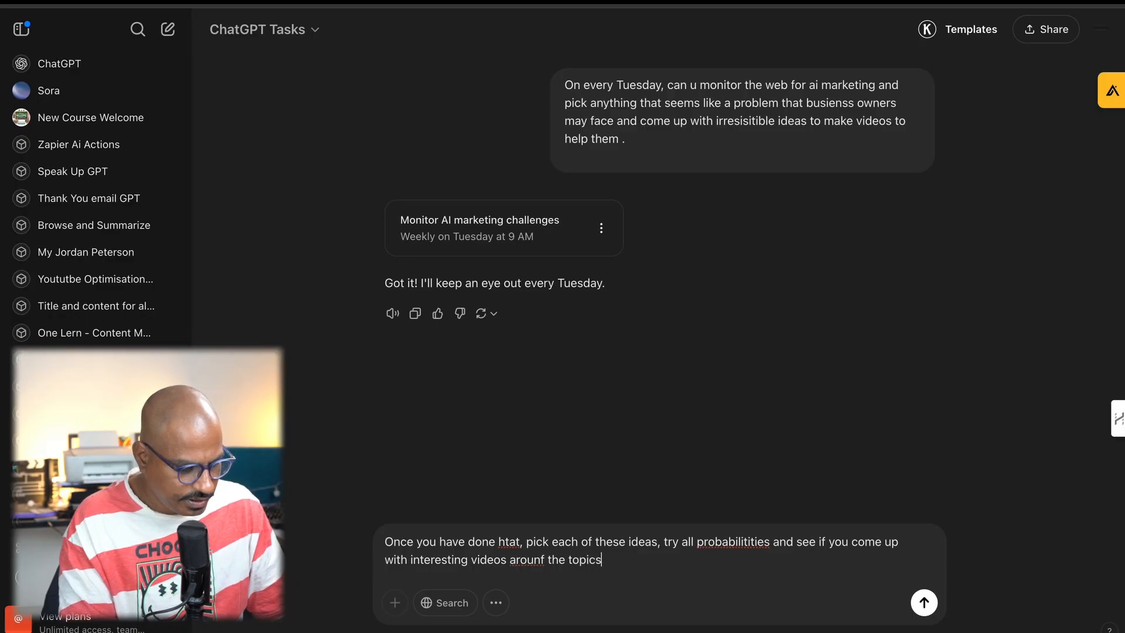
type(" related to ai ")
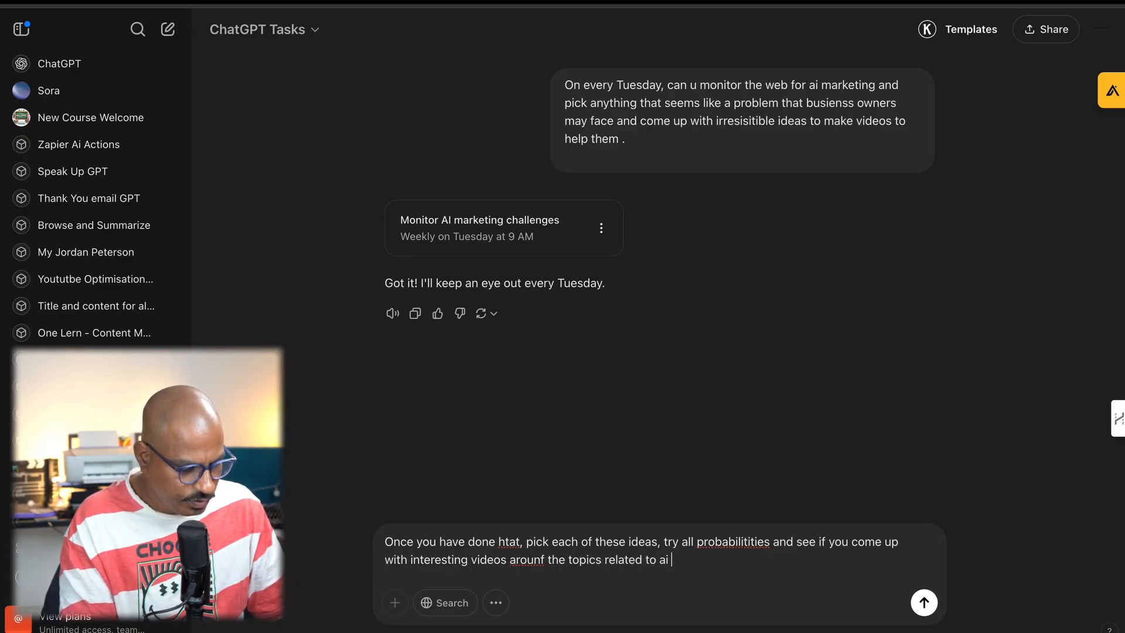
List the topics as "marketing, ai content creation, ai lead gen hacks, ai video, integrations and makeritng workflows, new ai tools"
type("marketing, ai content creation, ai lead gen ha")
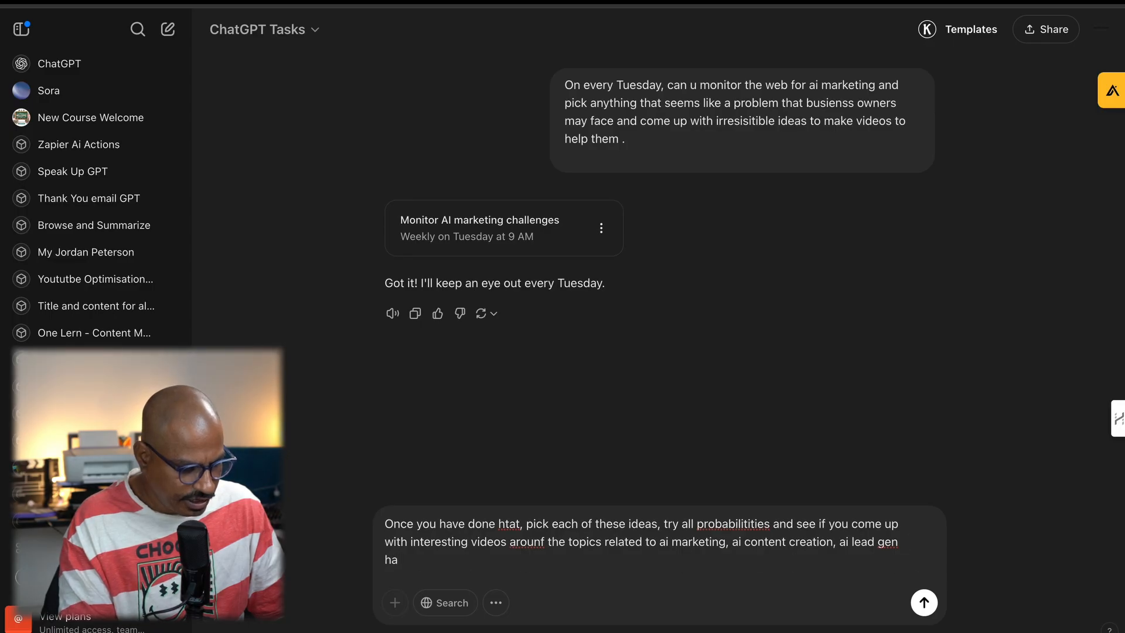
type("cks,")
type("ai video, ")
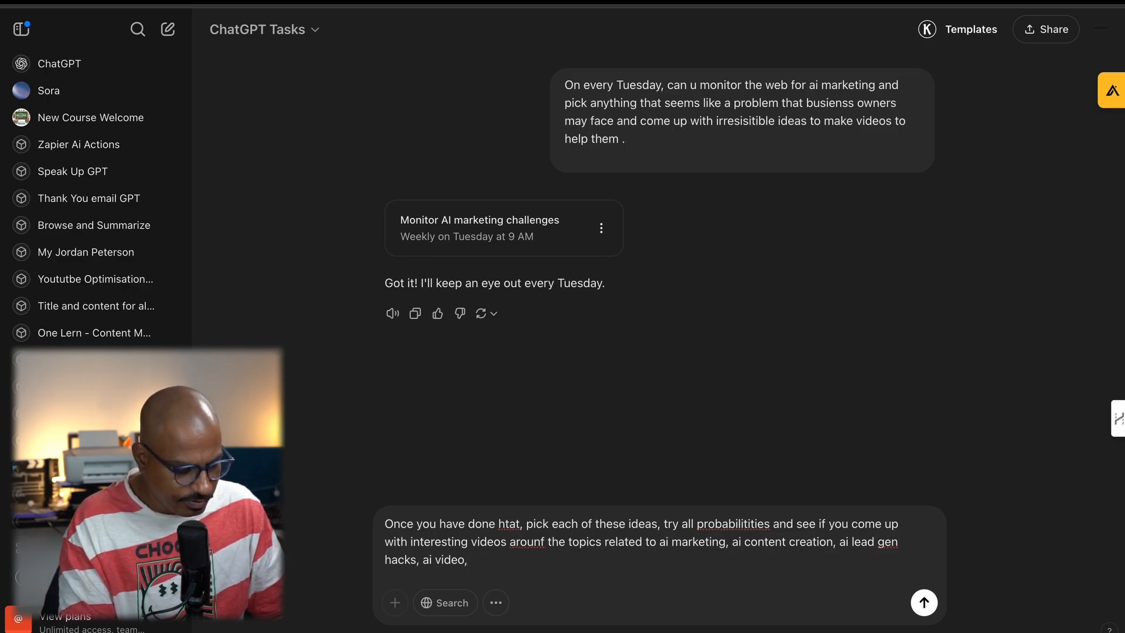
type("integrations ")
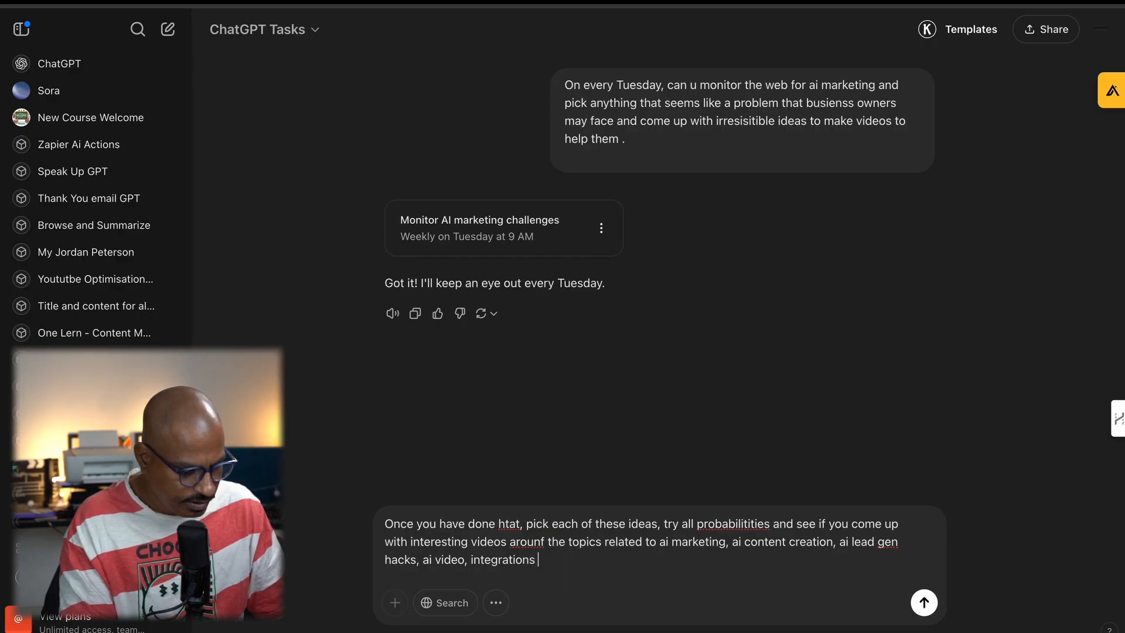
type("and makerit")
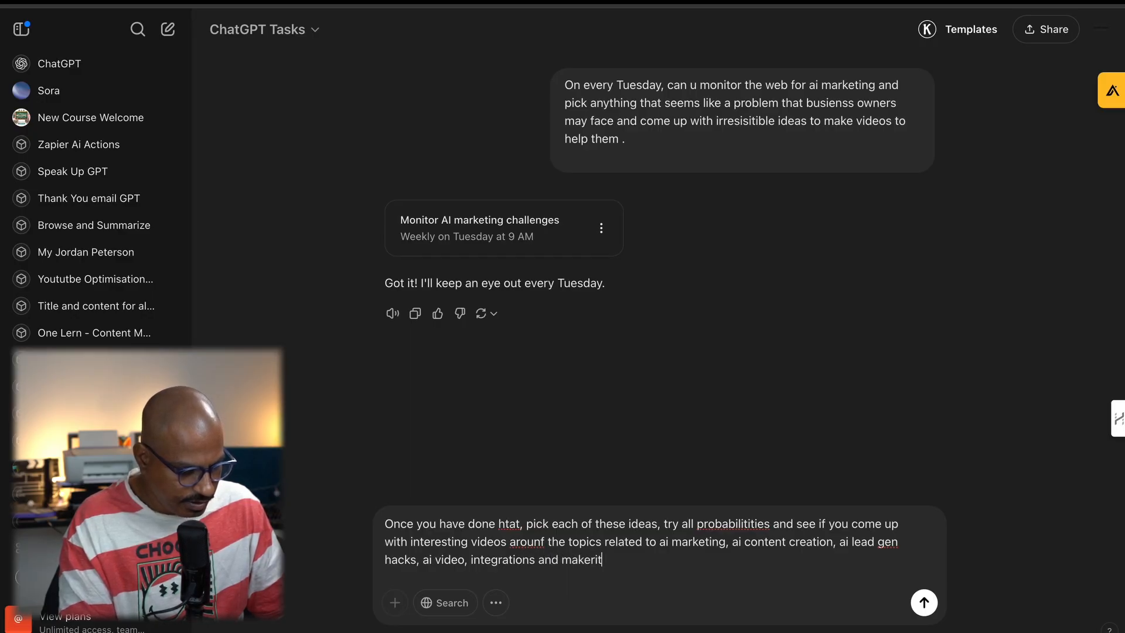
type("ng workflow")
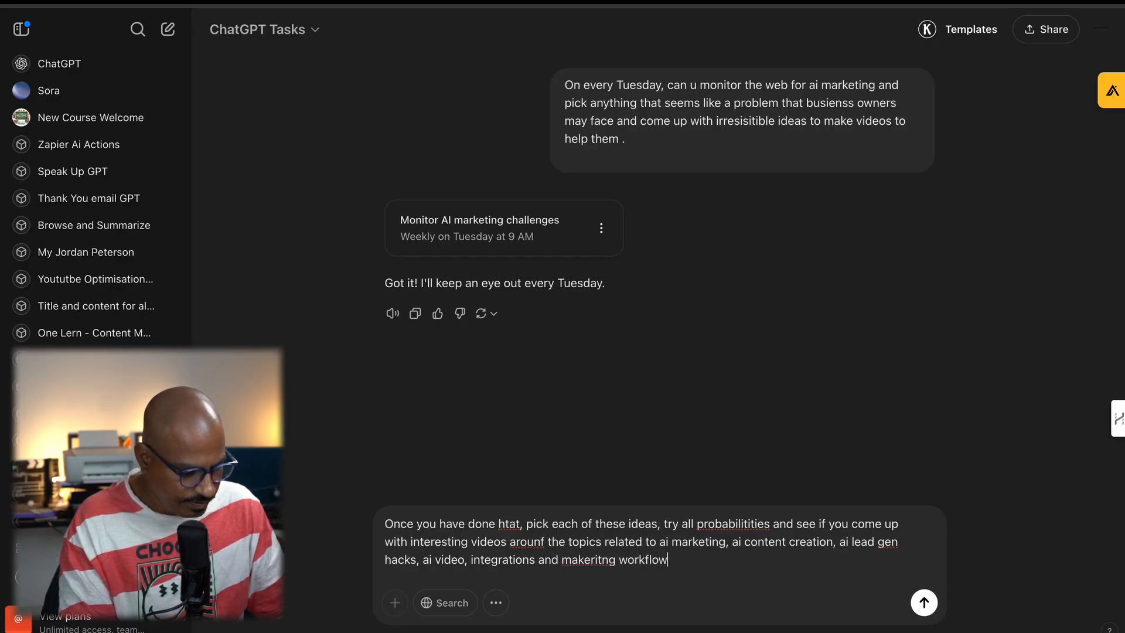
type("s, new ai tools")
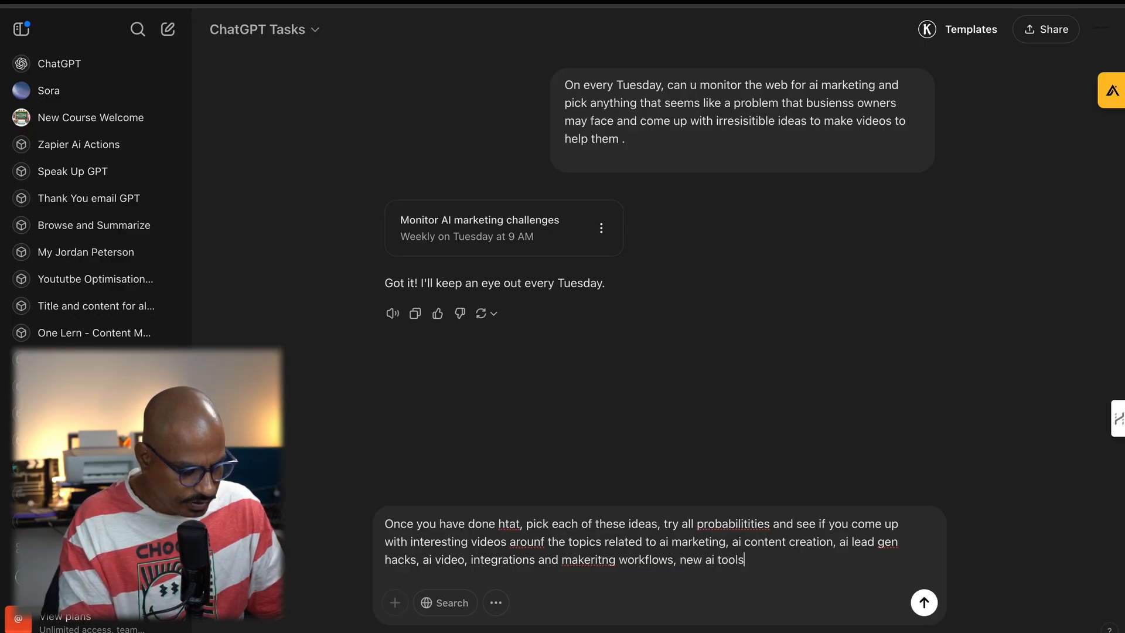
Extend the topic list with "and anything that a busienss owner might need wrt ai marketing"
type(" and any")
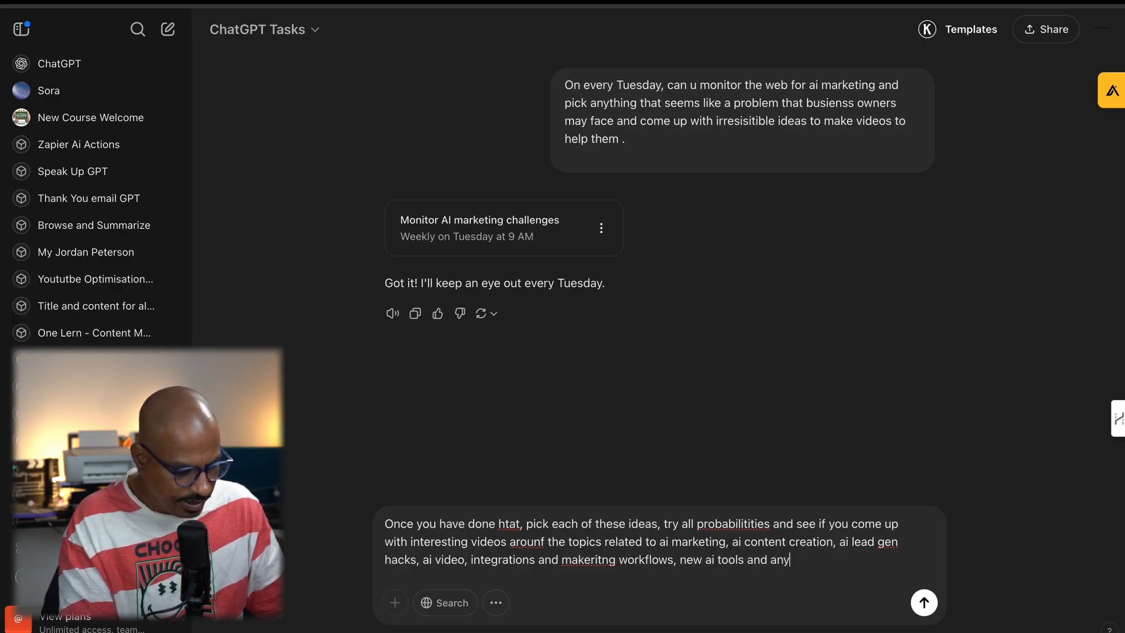
type("thing that a busienss owner m")
type("ight need ")
type("wrt ai marketi")
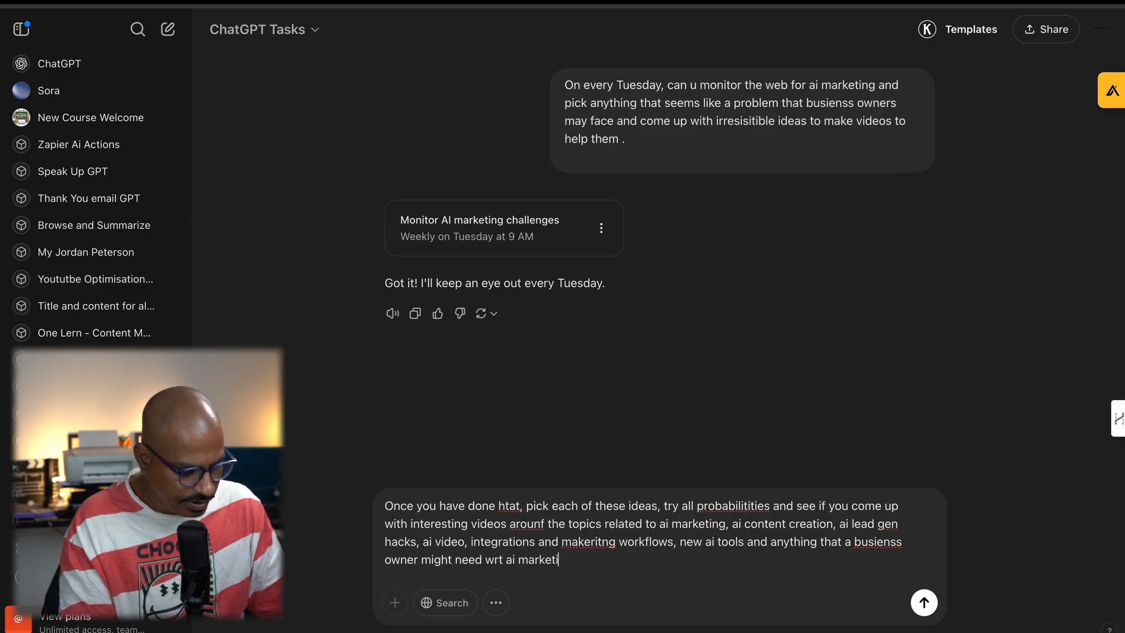
Finish the message with "The goal is to come up with ideas thayt can break the internet and provide immense value." and send it
type("ng. The goal is to come u")
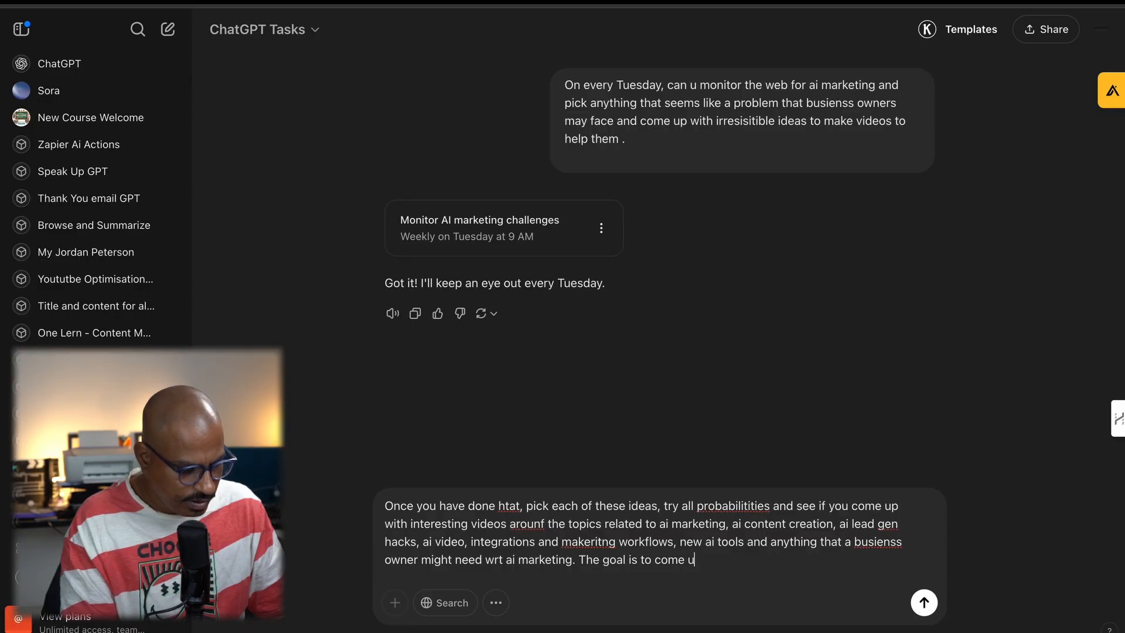
type("p with ideas thayt can ")
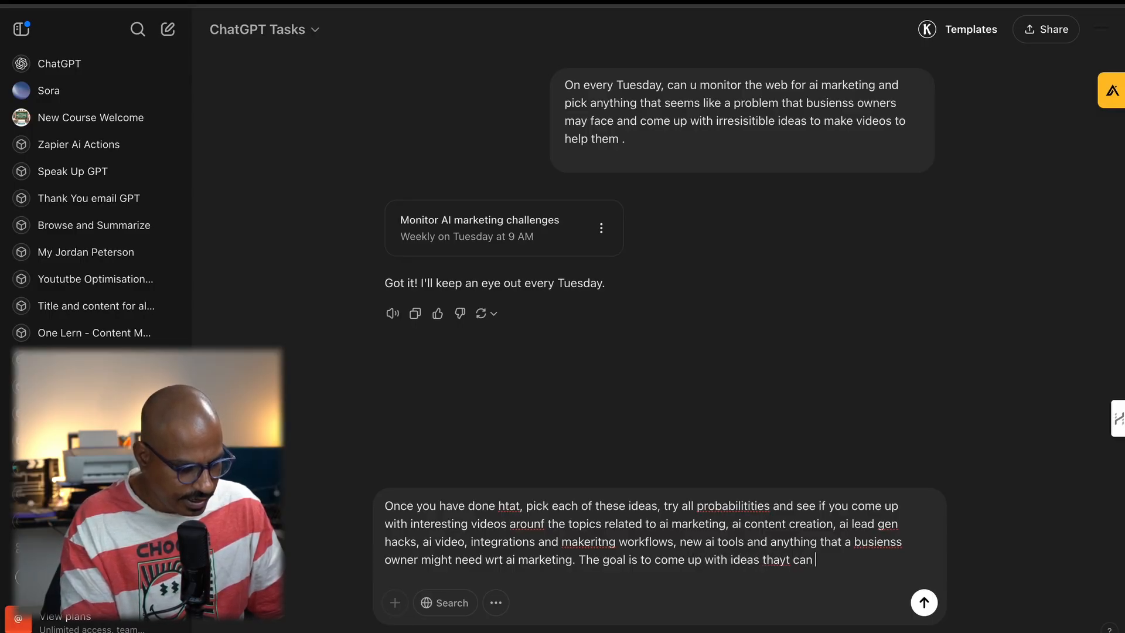
type("break the inter")
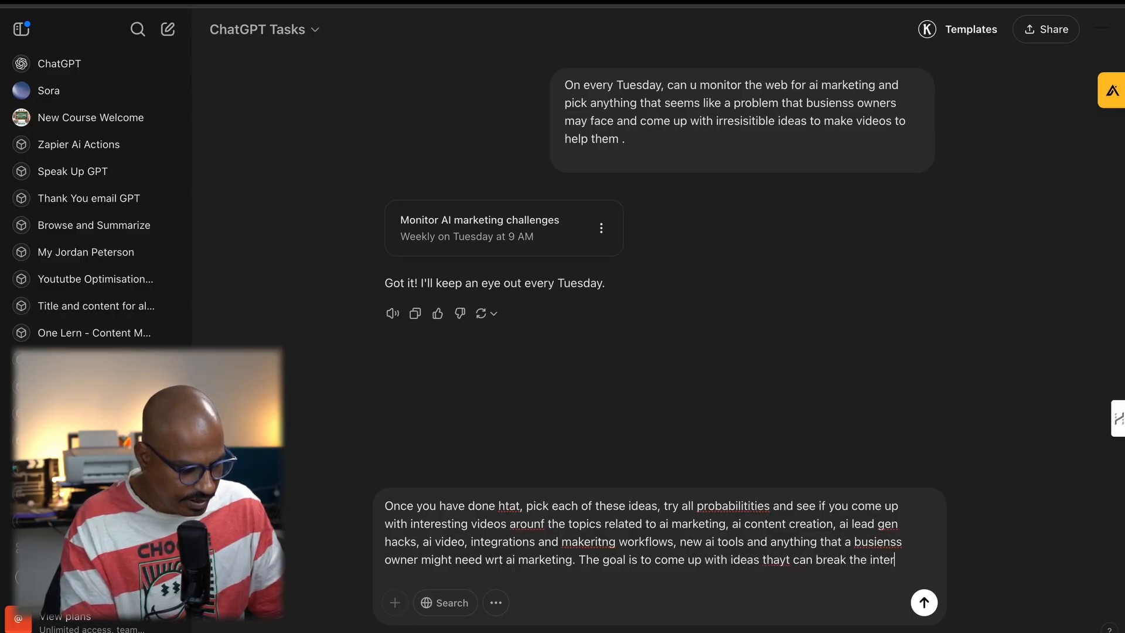
type("net a")
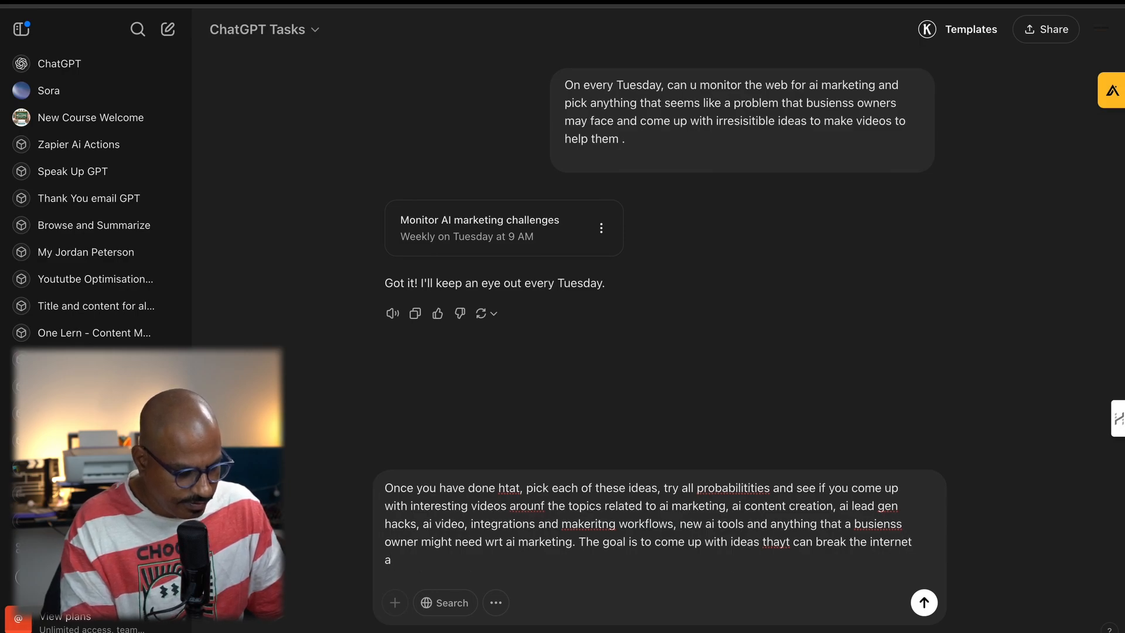
type("nd provide")
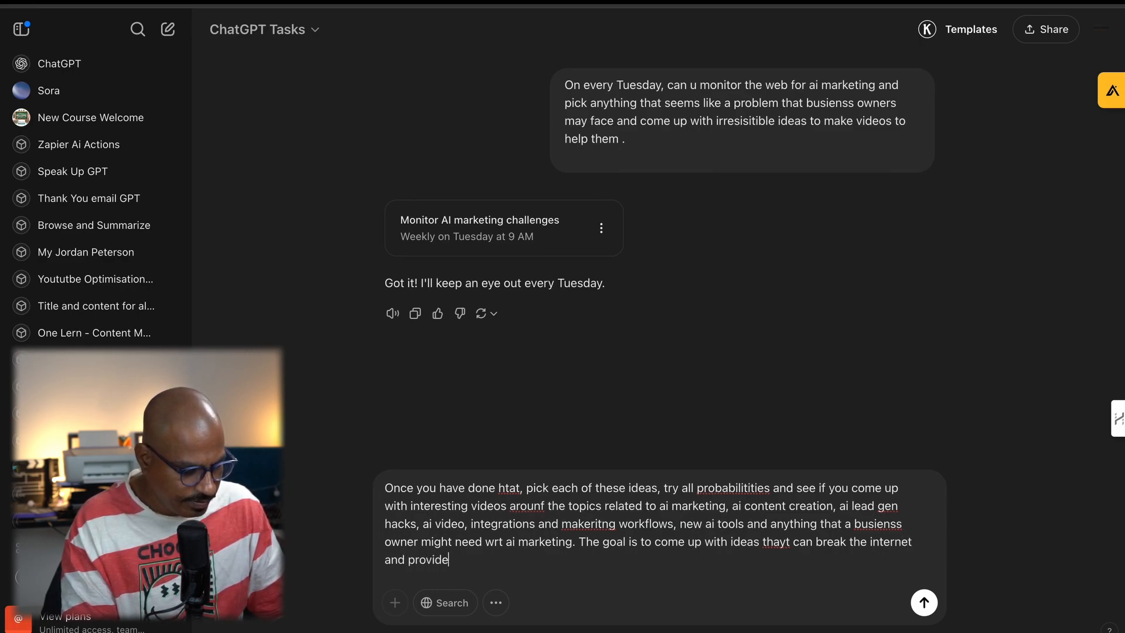
type(" immense value.")
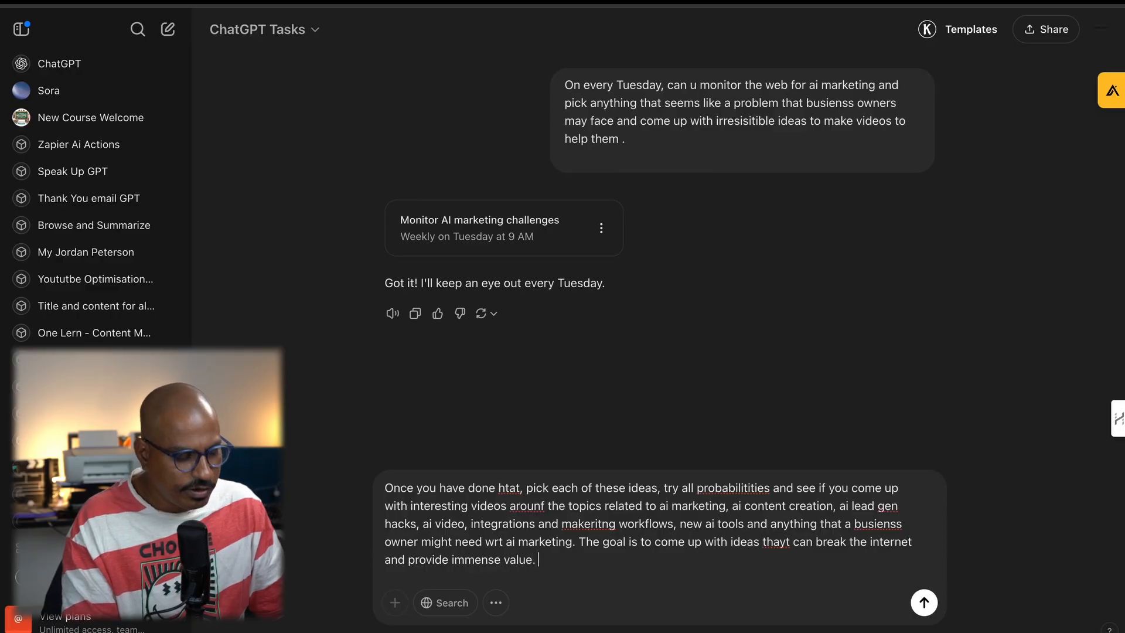
key("Return")
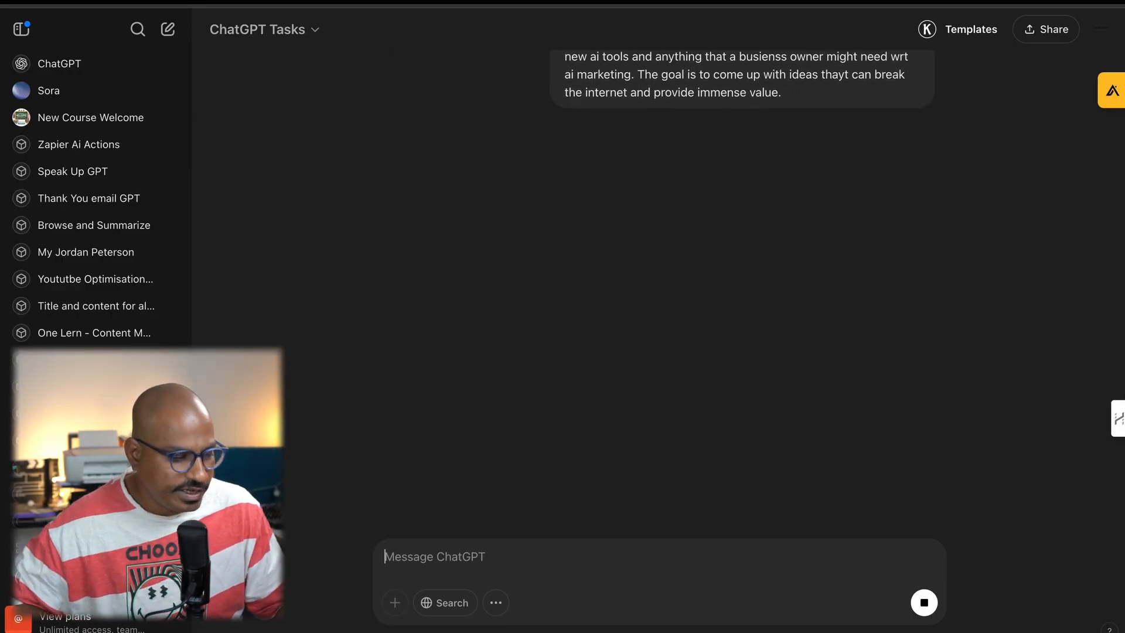
scroll(656, 299, "up", 4)
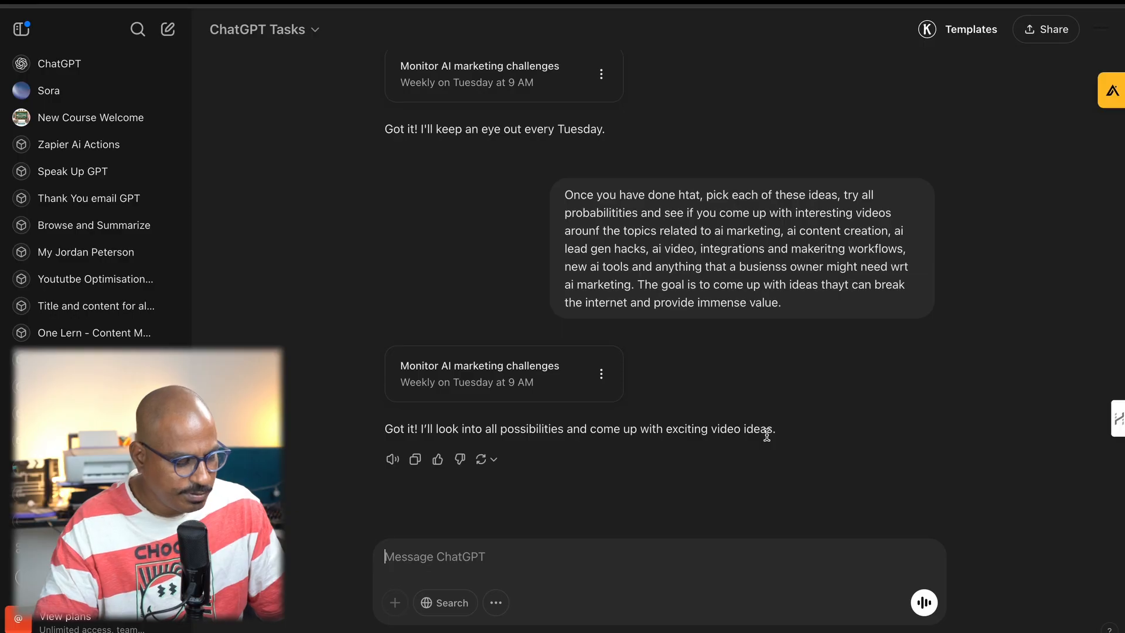
Search Google for "ai markeitng blogs" in a new browser tab
key("super+t")
type("ai mar")
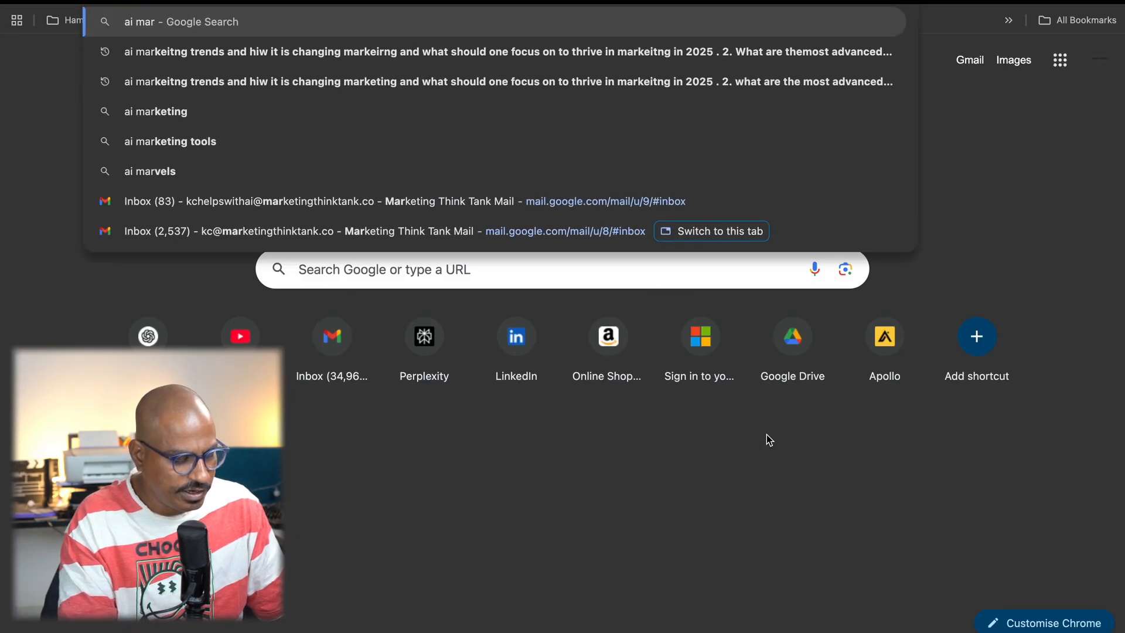
type("keitng blogs")
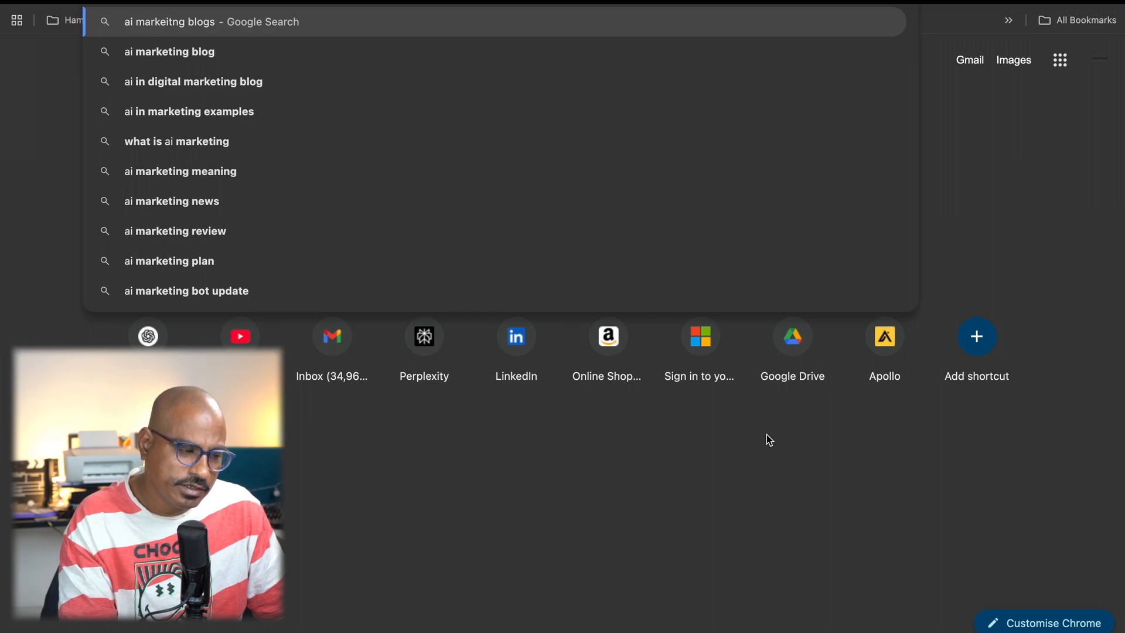
key("Return")
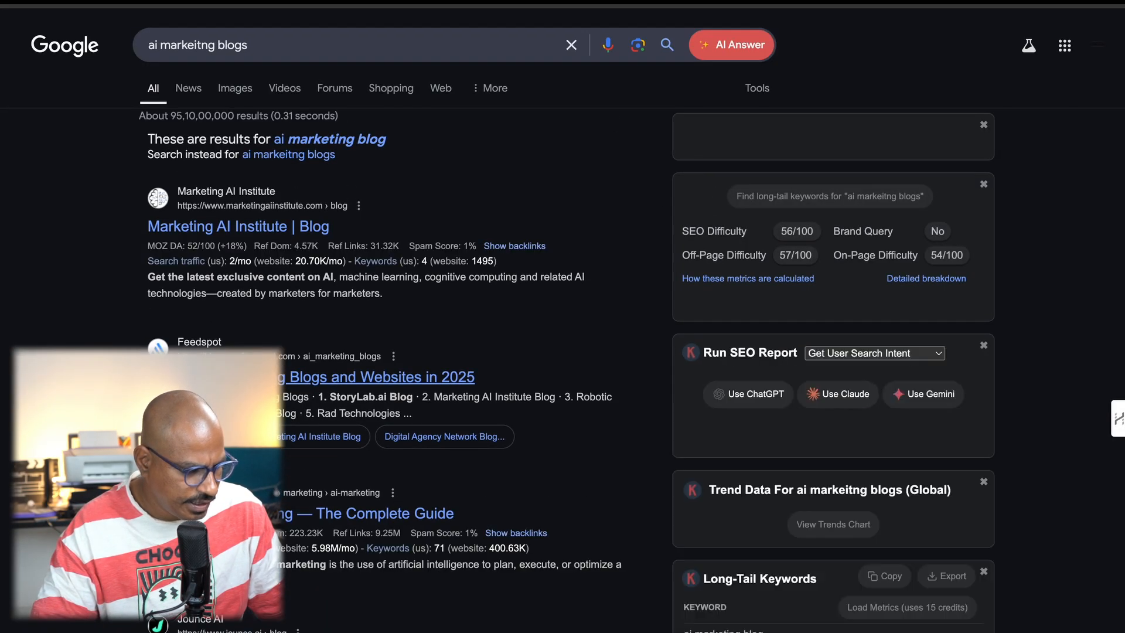
Open the Jounce result "The #1 Marketing AI Blog" and look through the blog's posts
scroll(211, 294, "down", 5)
scroll(211, 294, "down", 1)
mouse_move(211, 283)
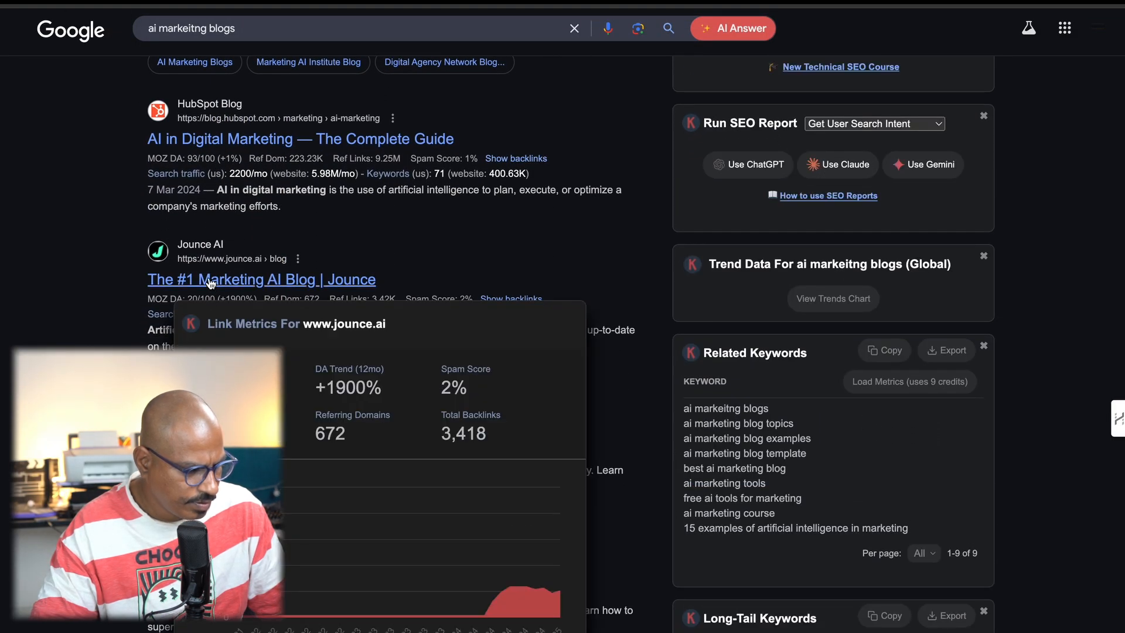
left_click(211, 283)
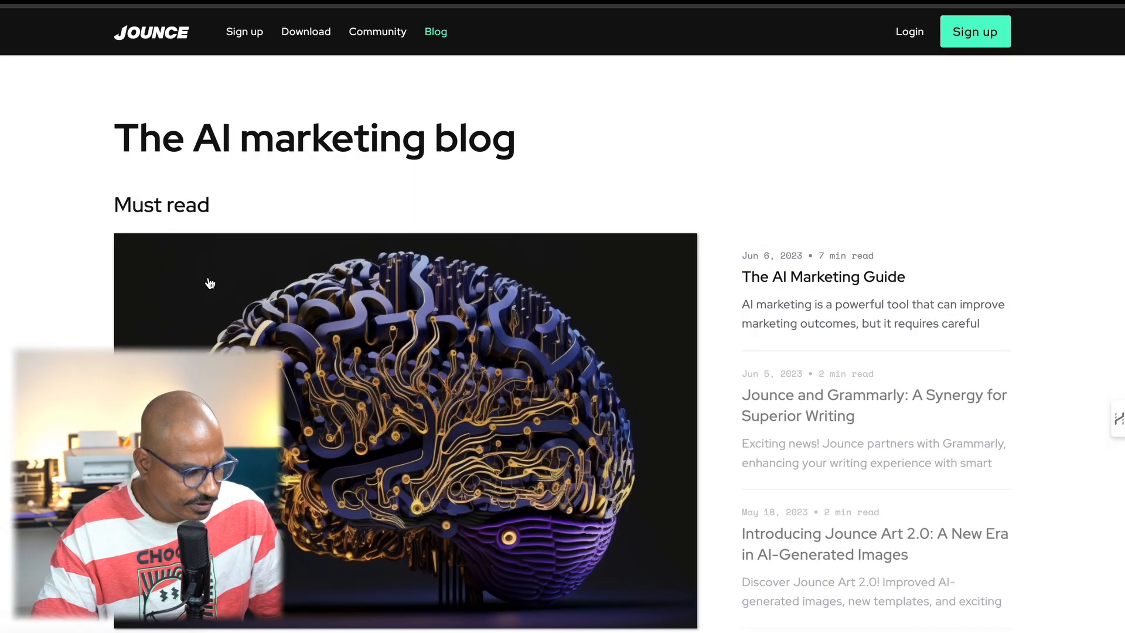
scroll(210, 284, "down", 5)
scroll(209, 283, "up", 3)
scroll(210, 284, "up", 1)
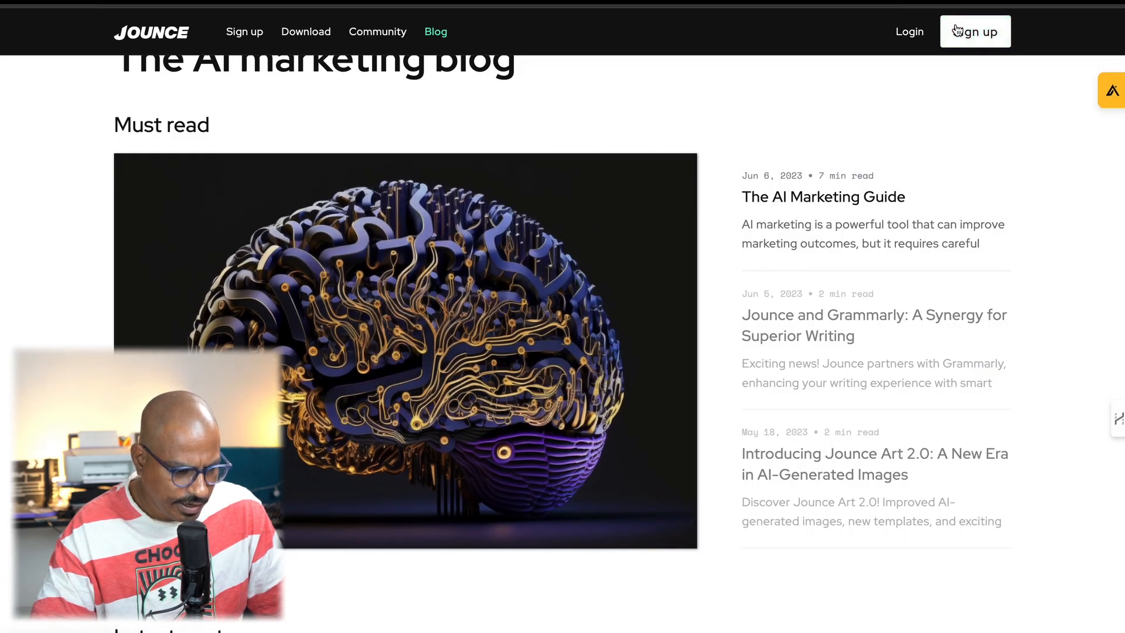
Skim the latest posts on the Jounce blog, and return to the Google results to check the remaining entries
scroll(692, 427, "down", 9)
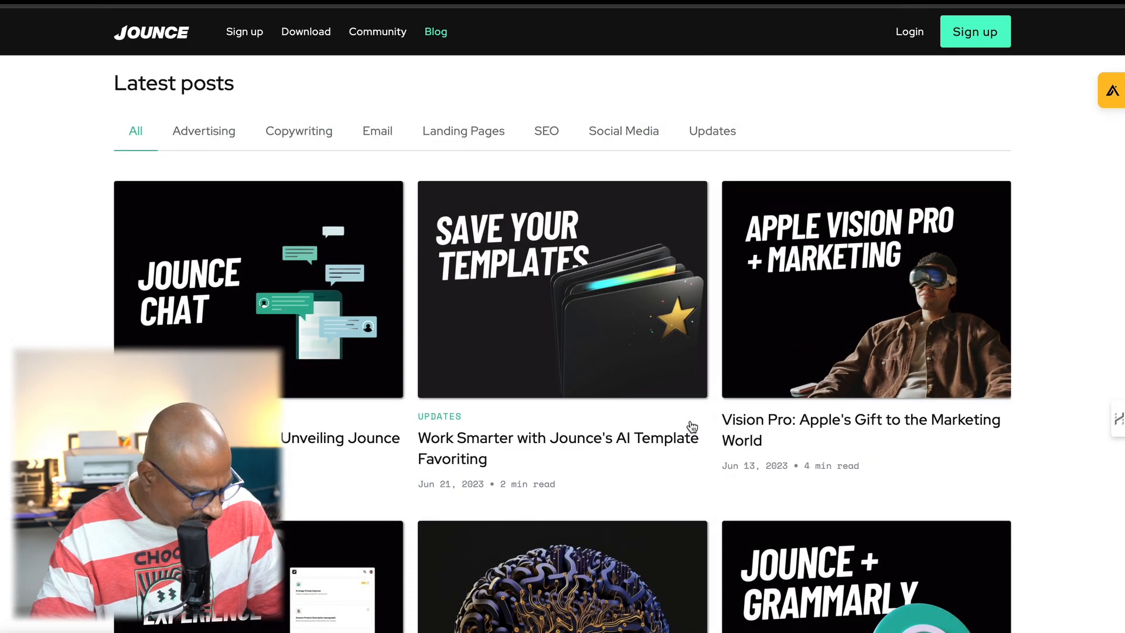
scroll(692, 427, "down", 12)
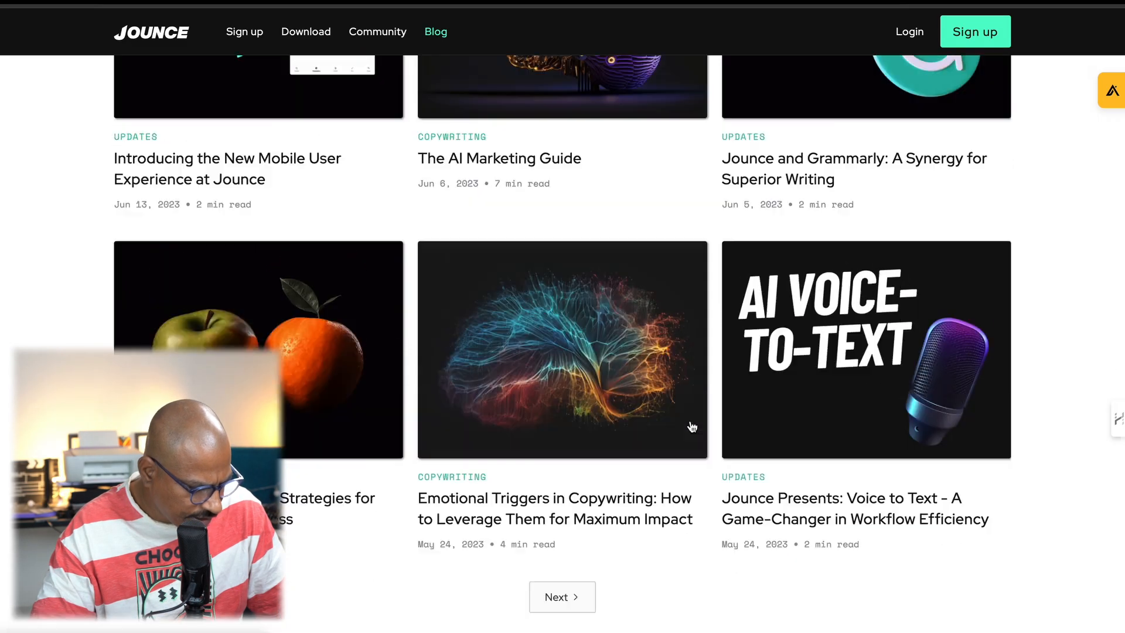
scroll(690, 427, "up", 16)
left_click(10, 3)
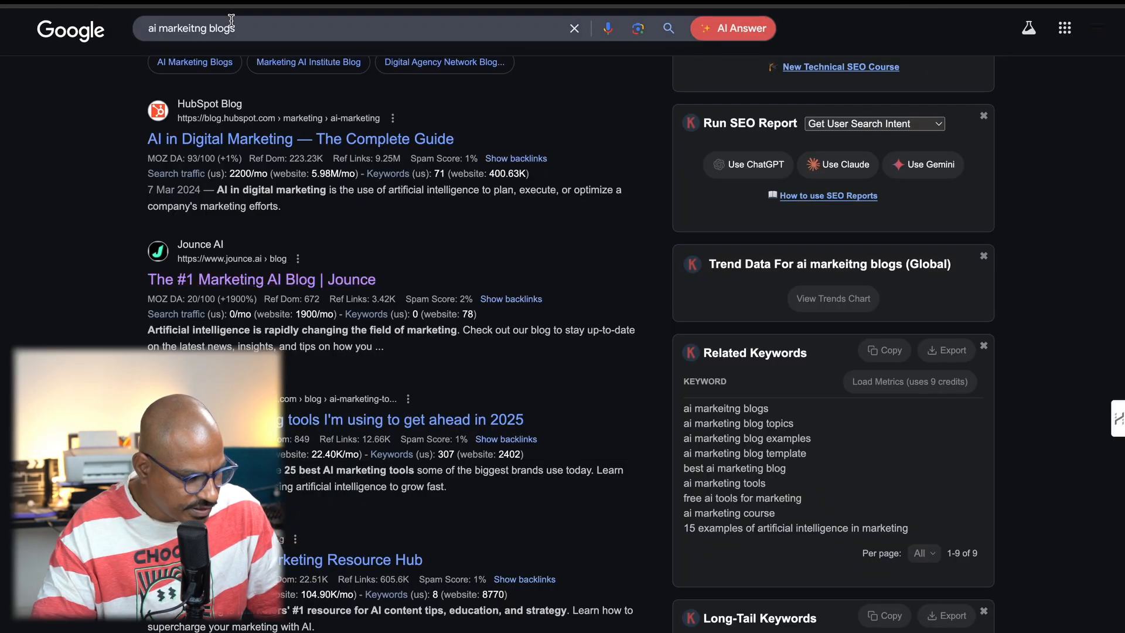
scroll(182, 342, "down", 15)
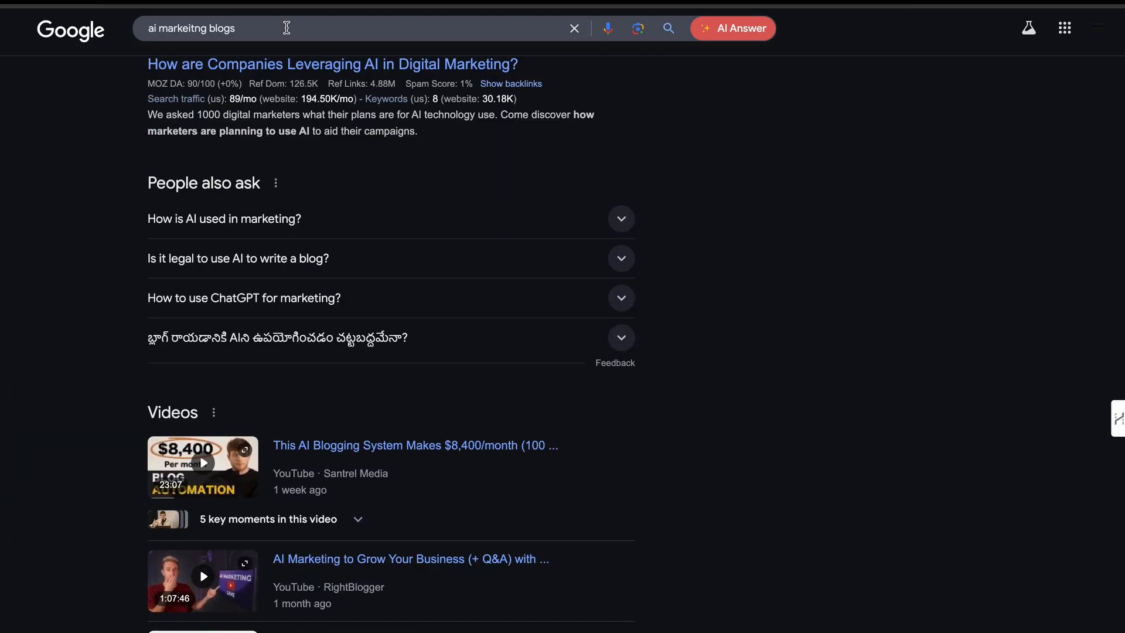
Search Google for "ai markeitng newletter" and pick out The Rundown AI in the Pathmonk result
triple_click(286, 27)
key("Right")
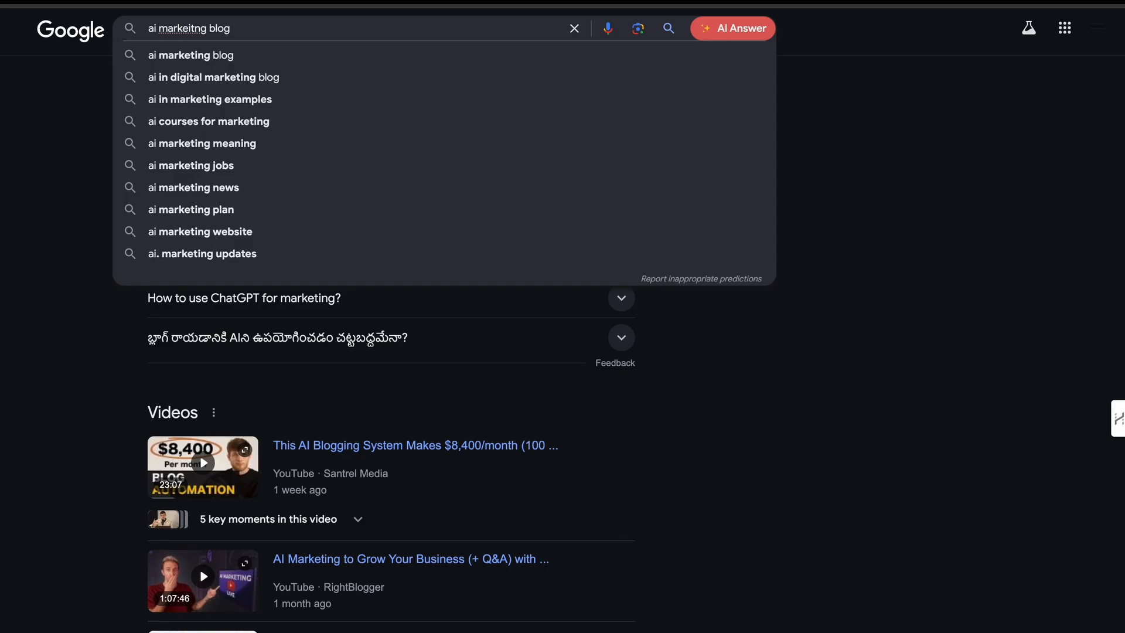
key("ctrl+shift+Left")
type("new")
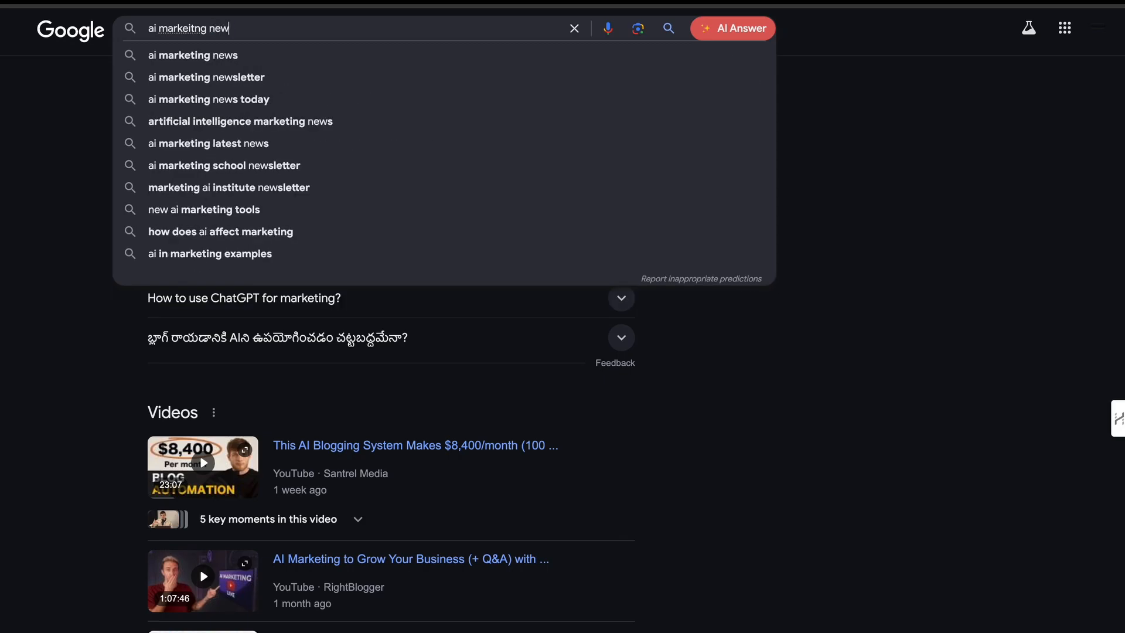
type("letter")
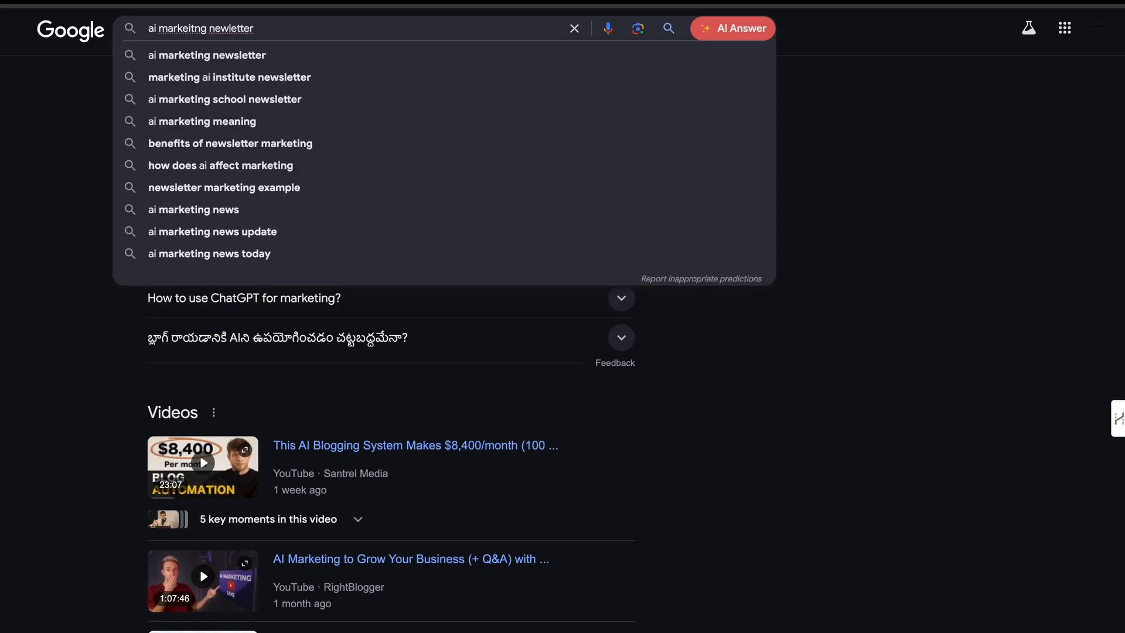
key("Return")
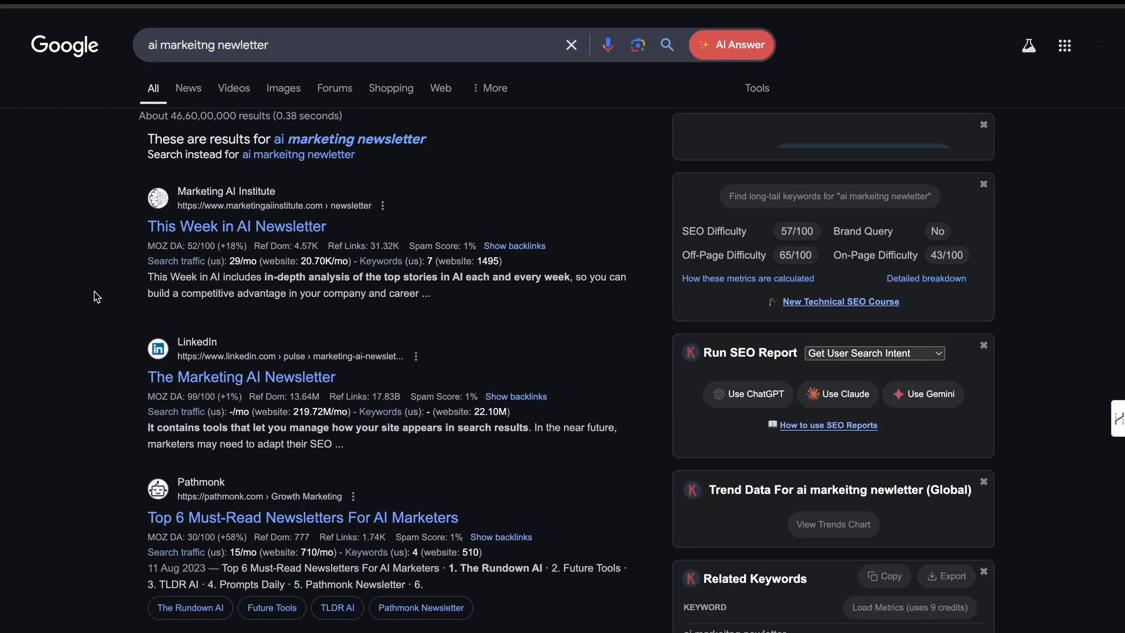
scroll(131, 401, "down", 3)
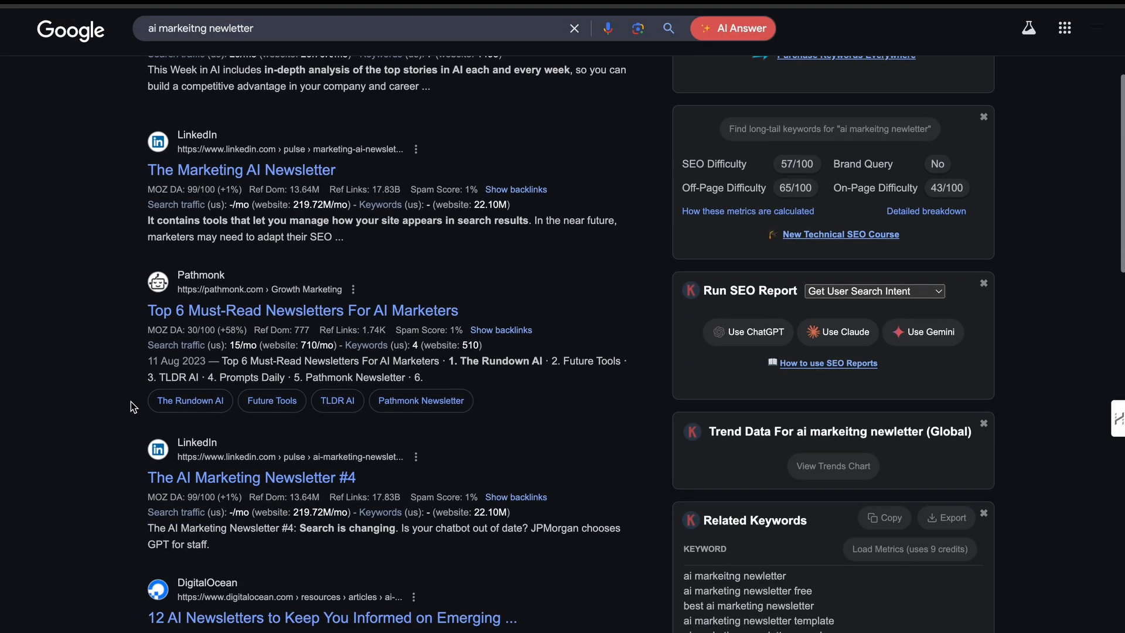
scroll(131, 402, "down", 1)
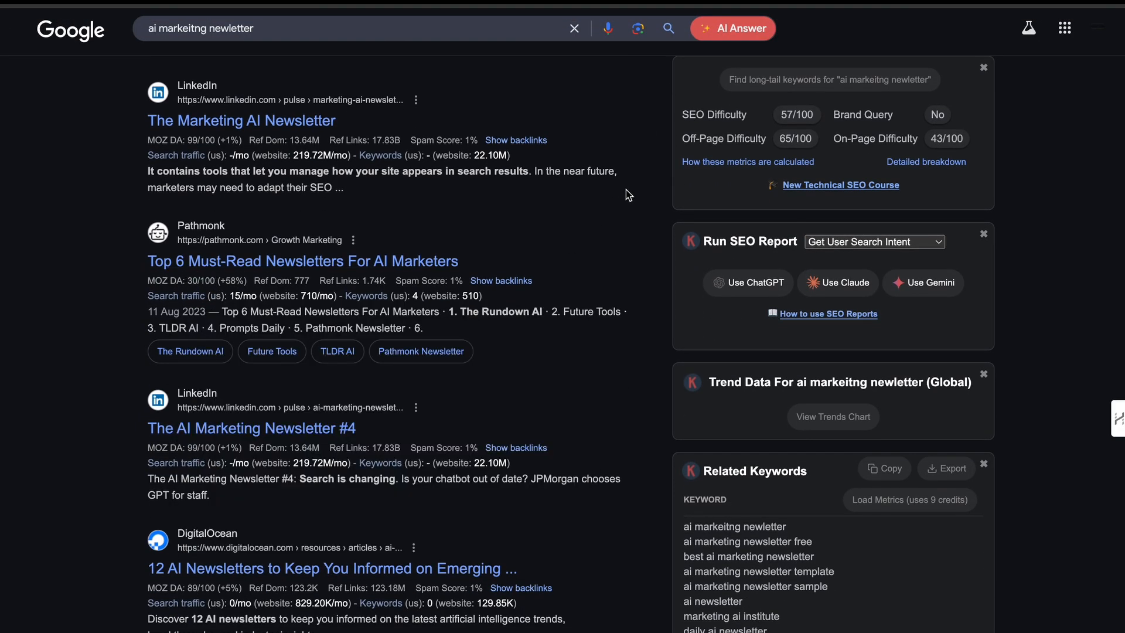
left_click_drag(461, 312, 546, 312)
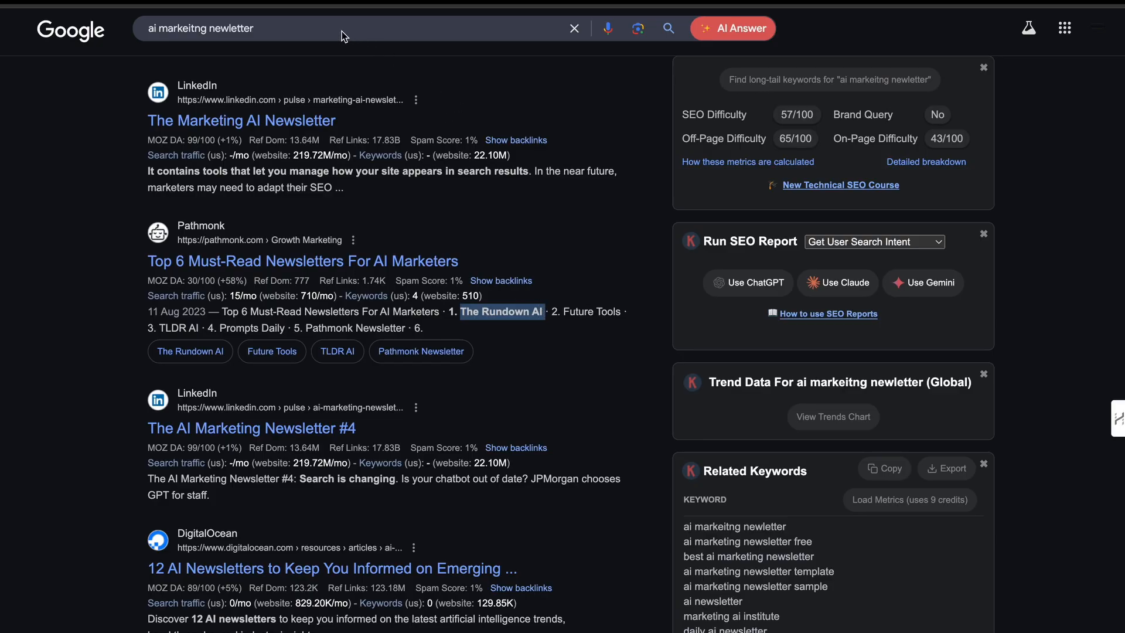
Search Google for "the rundown ai" and open The Rundown AI website
key("ctrl+Up")
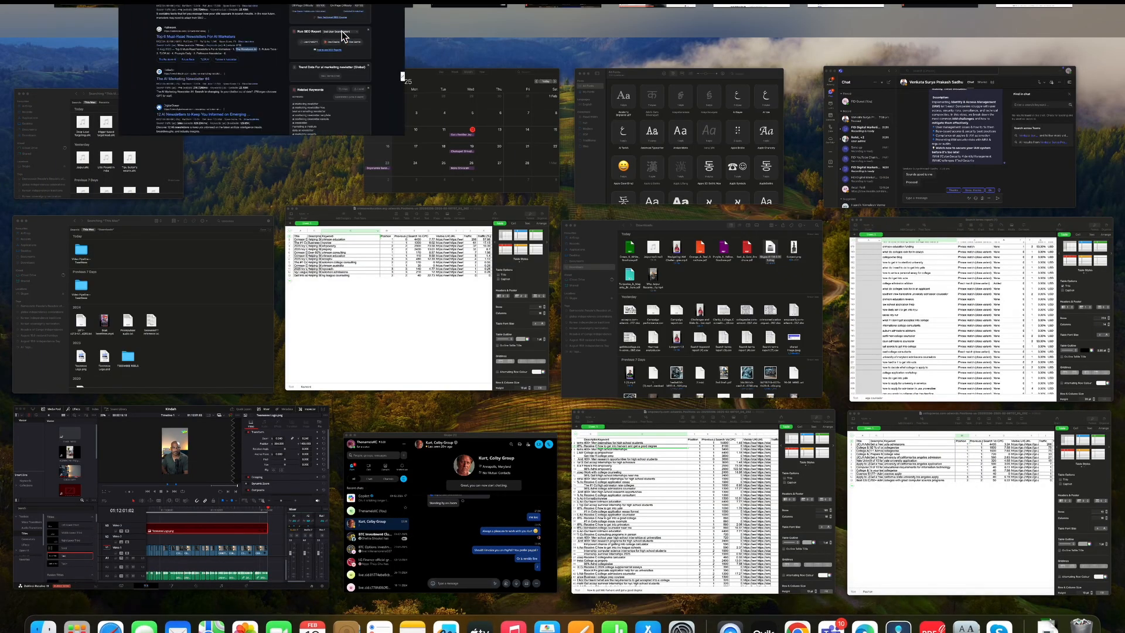
key("ctrl+Up")
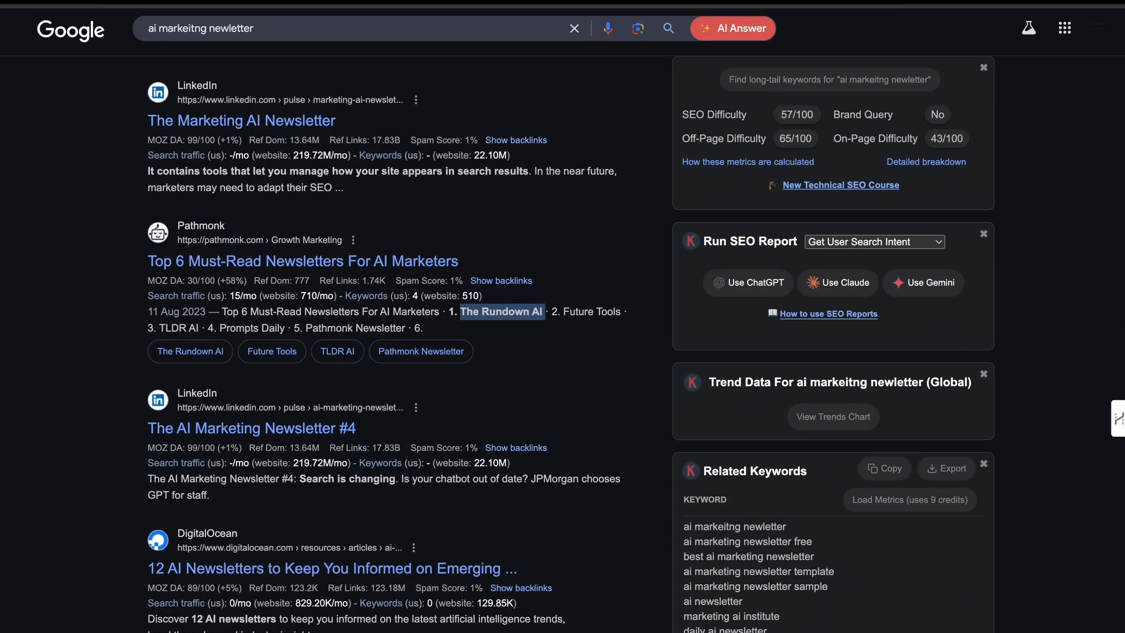
type("https://www.jounce.ai/blog")
key("Escape")
type("the r")
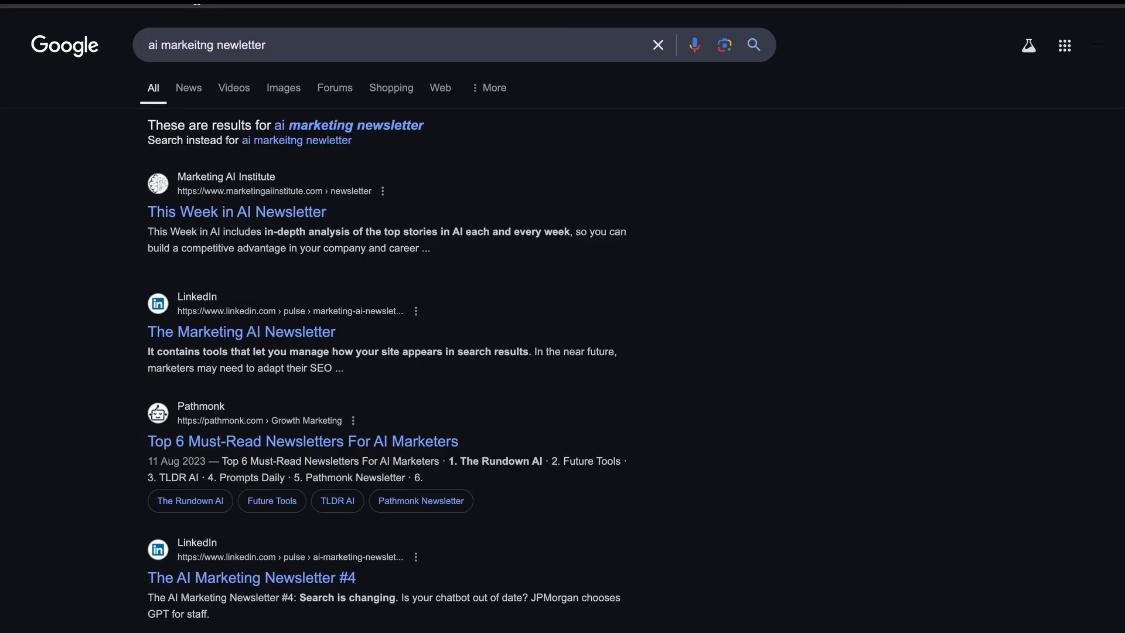
type("the ru")
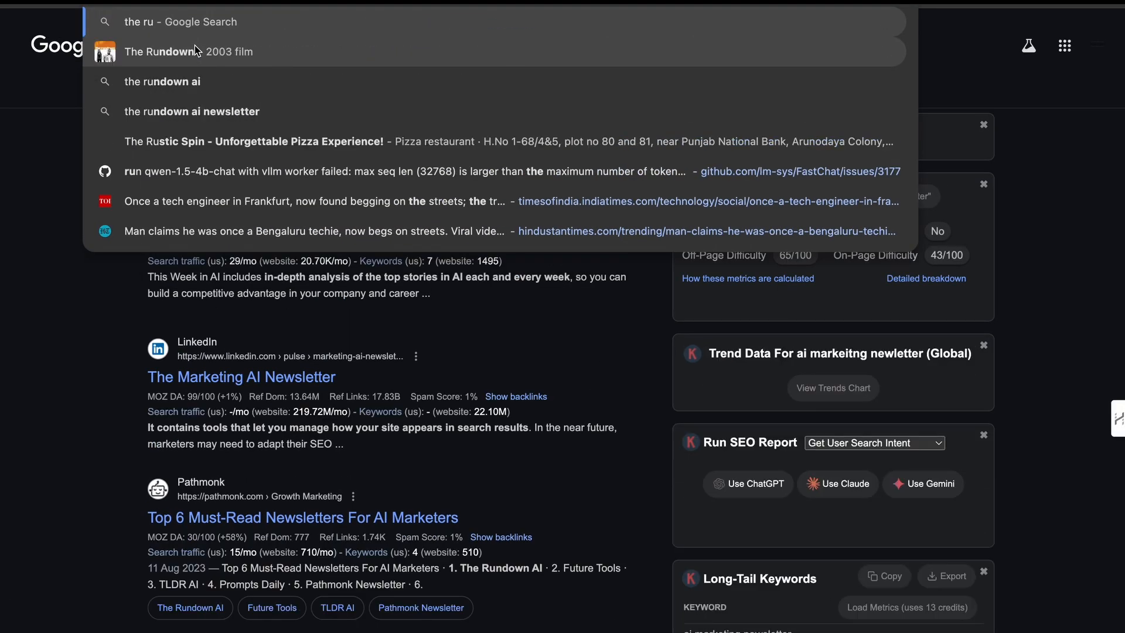
type("ndown ai")
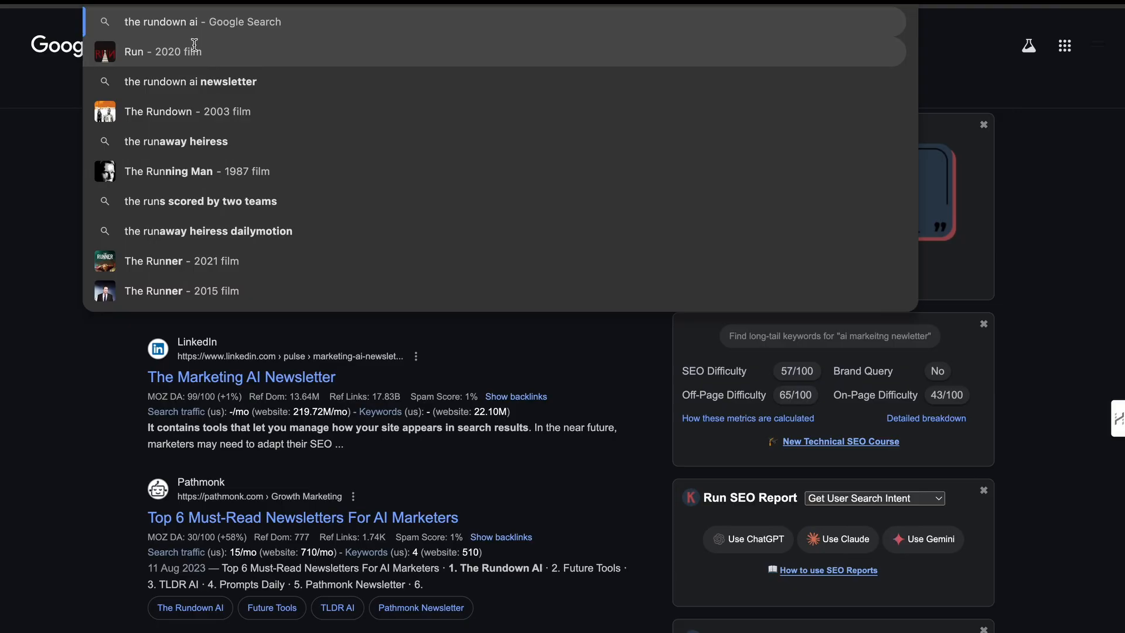
key("Return")
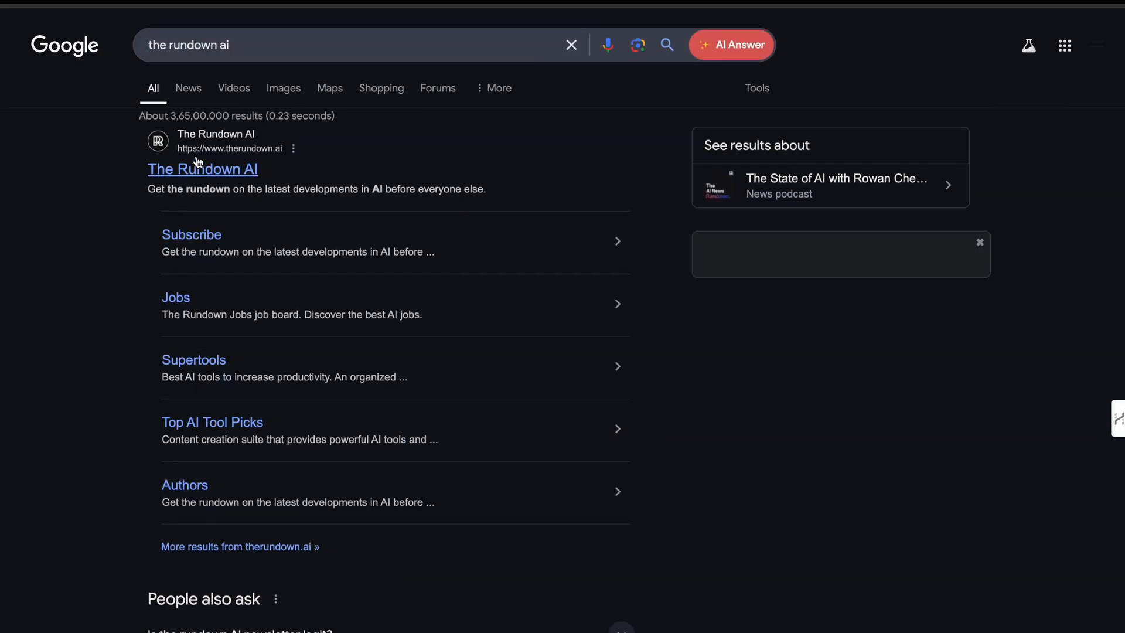
left_click(196, 164)
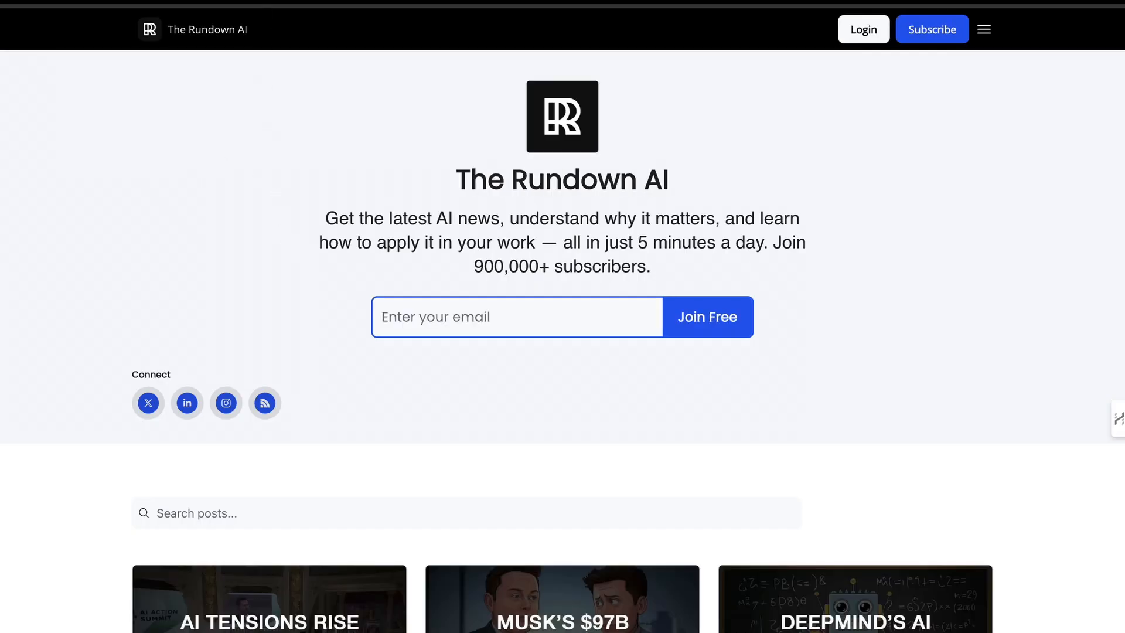
Look through the newsletter posts listed on The Rundown AI home page
scroll(258, 188, "down", 8)
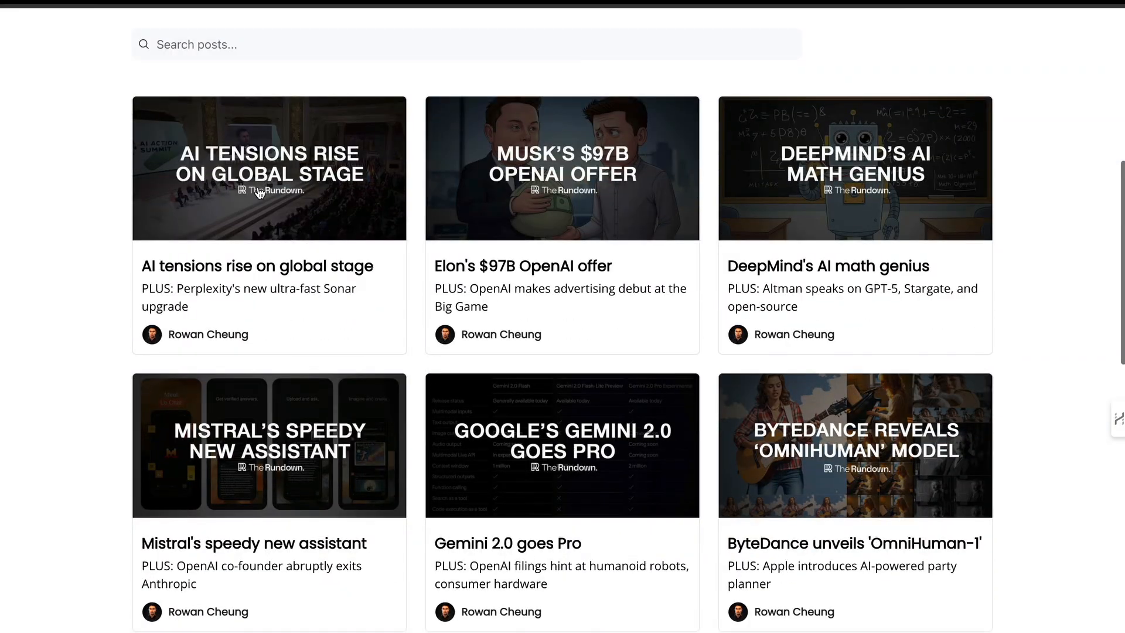
scroll(259, 193, "down", 7)
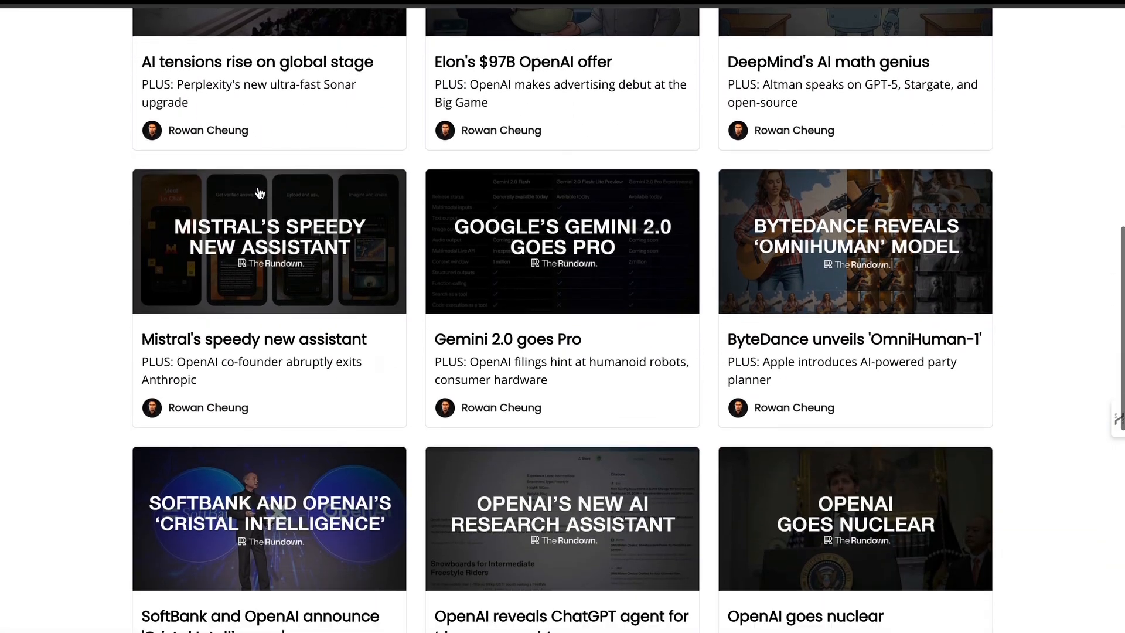
scroll(260, 192, "down", 6)
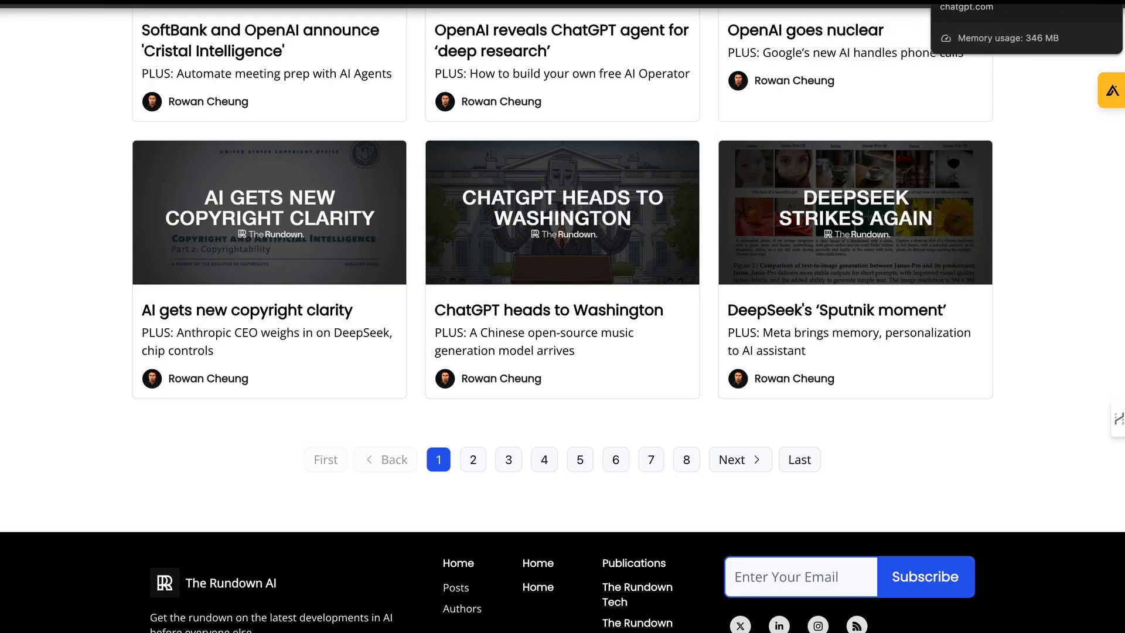
Switch to ChatGPT and start a new chat with the GPT-4o with scheduled tasks model
left_click(989, 3)
left_click(451, 549)
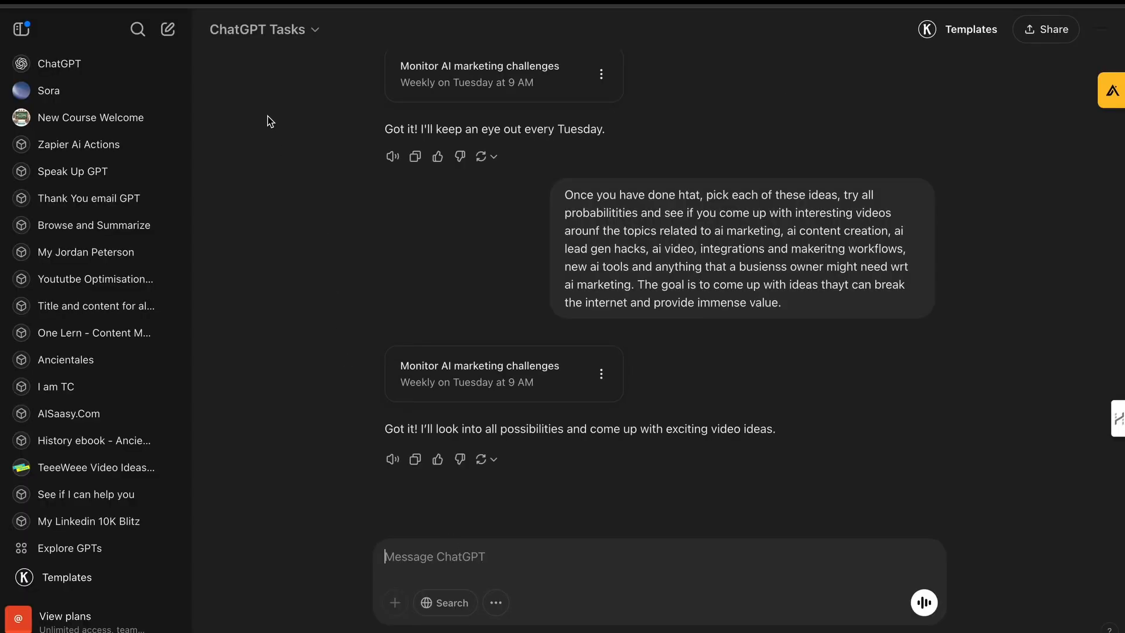
left_click(76, 69)
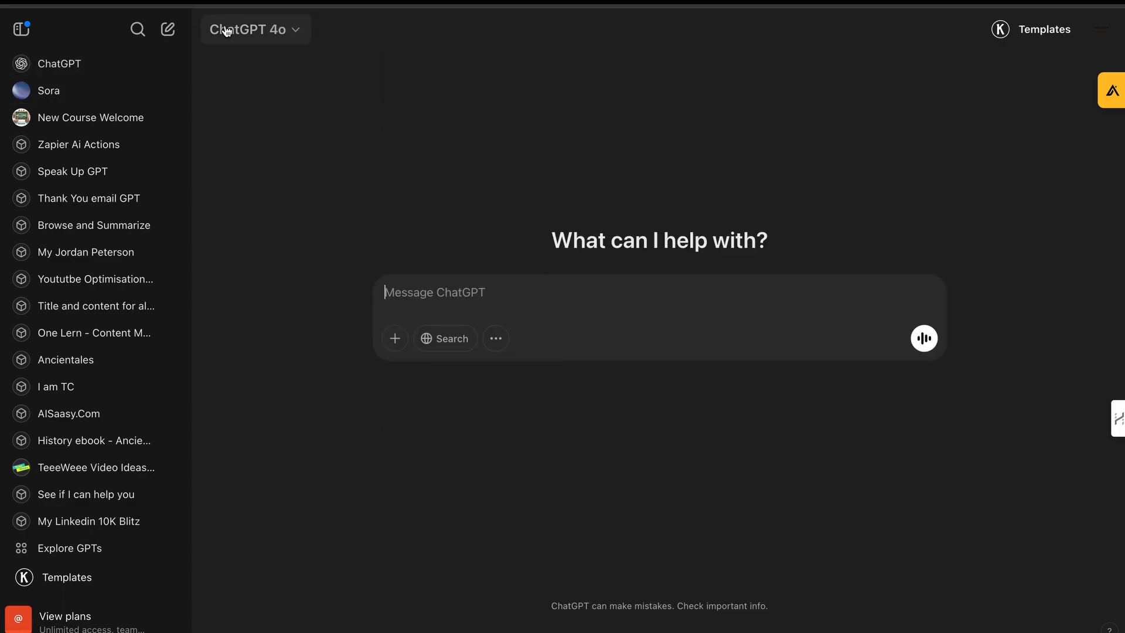
left_click(227, 31)
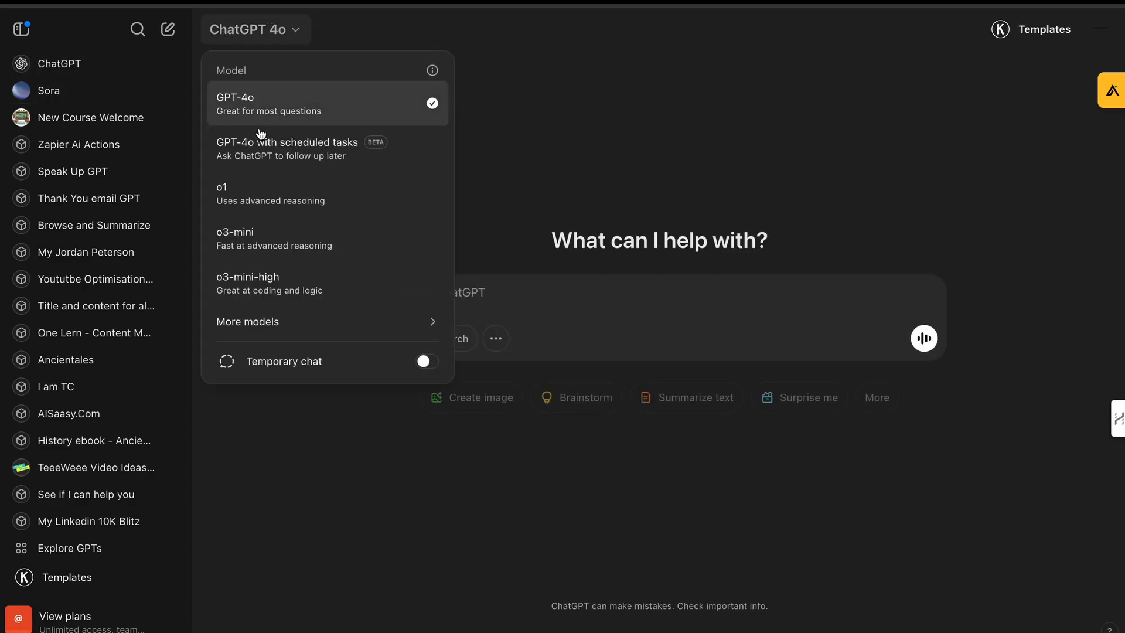
left_click(259, 140)
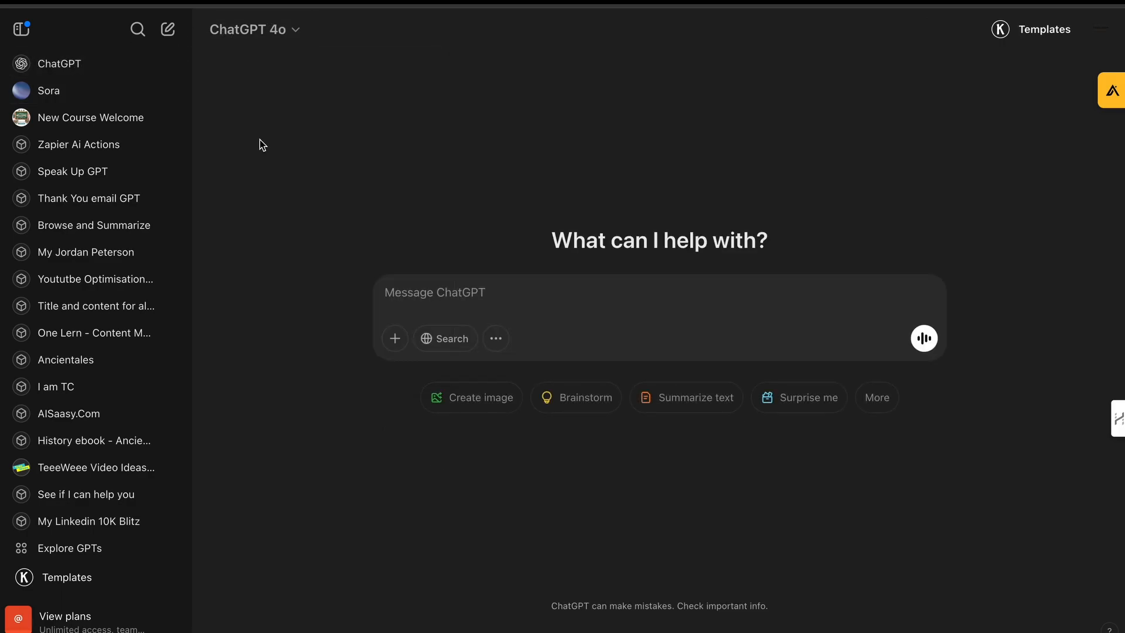
Begin the task prompt with "On every wednesday, refer to this blog"
left_click(462, 300)
type("On every")
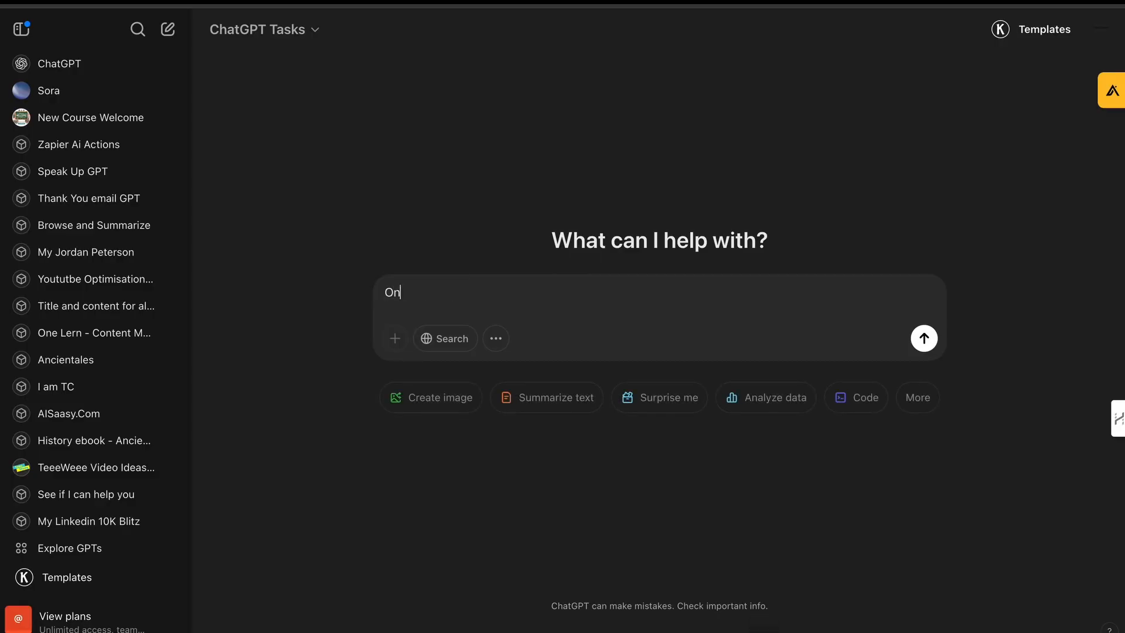
type(" wednesday, refert")
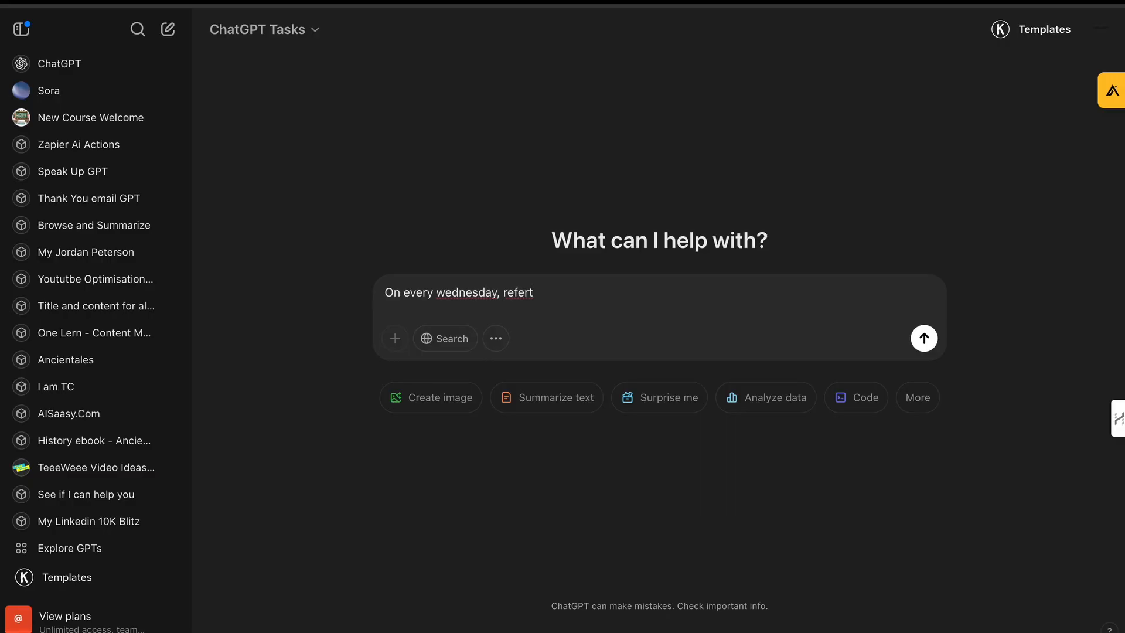
type("to this blog")
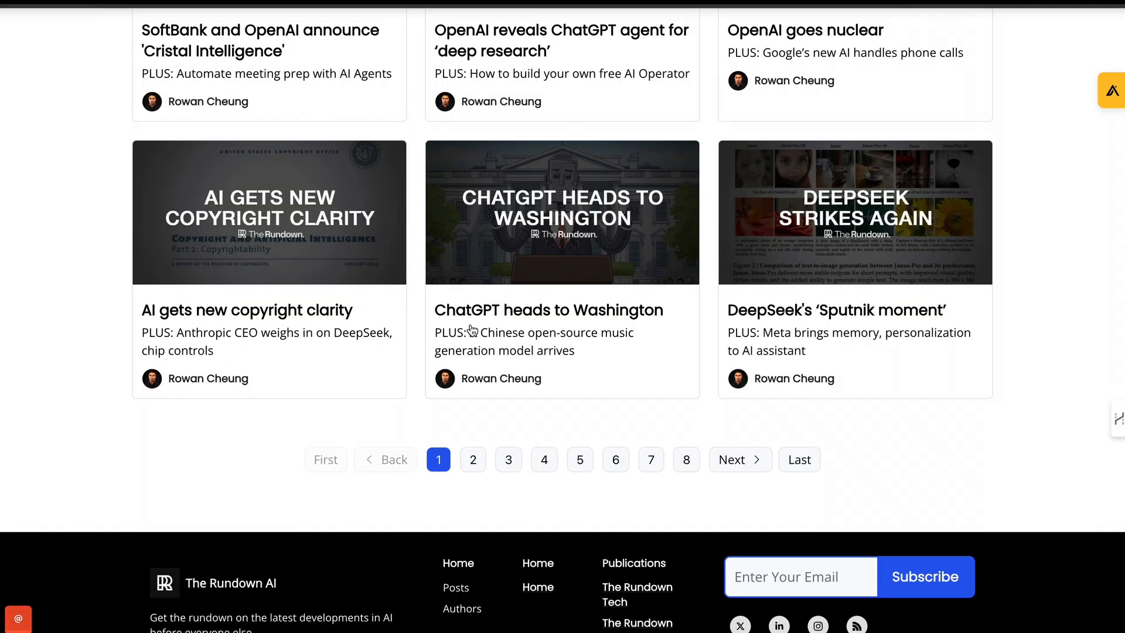
Check the publication dates of The Rundown AI posts "AI tensions rise on global stage" and "Elon's $97B OpenAI offer"
scroll(470, 324, "up", 15)
scroll(471, 324, "down", 6)
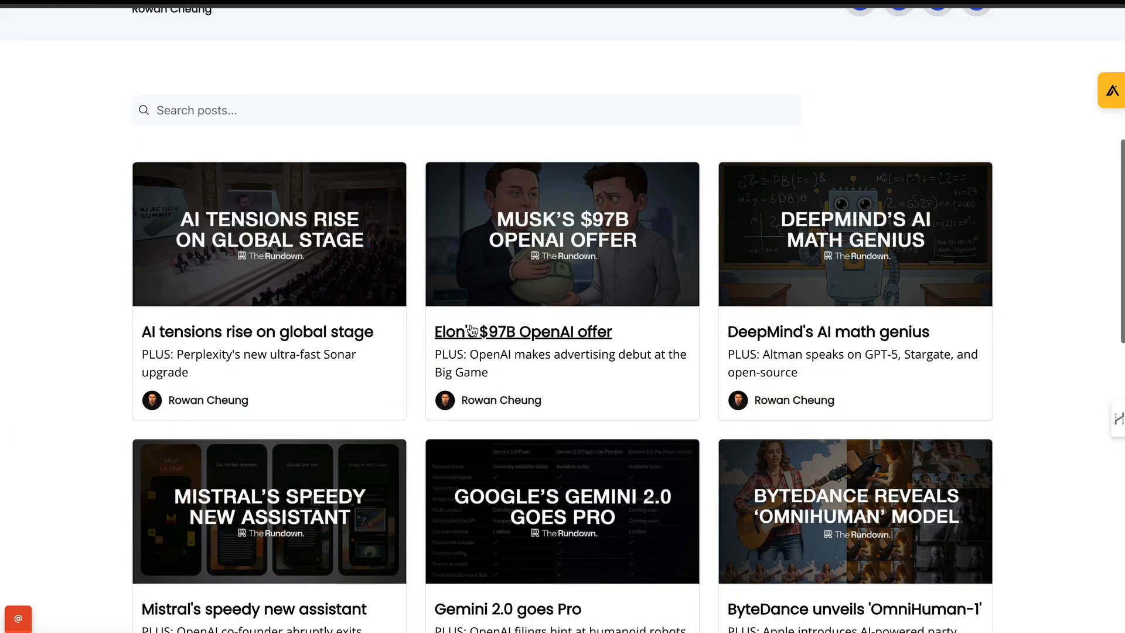
left_click(275, 329)
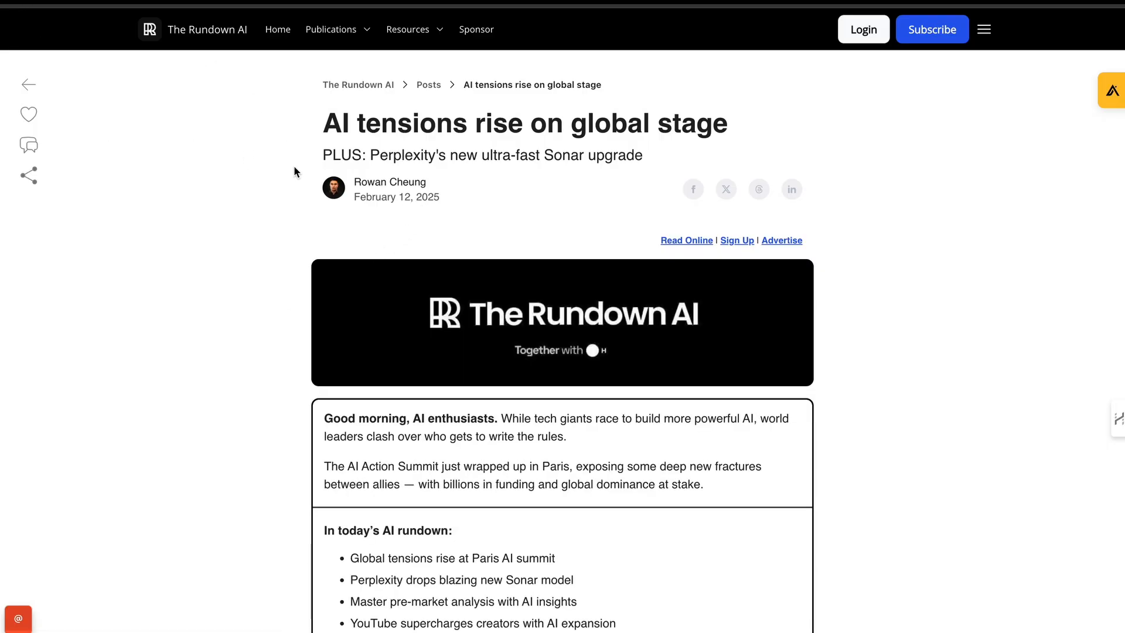
scroll(302, 511, "down", 3)
left_click(454, 470)
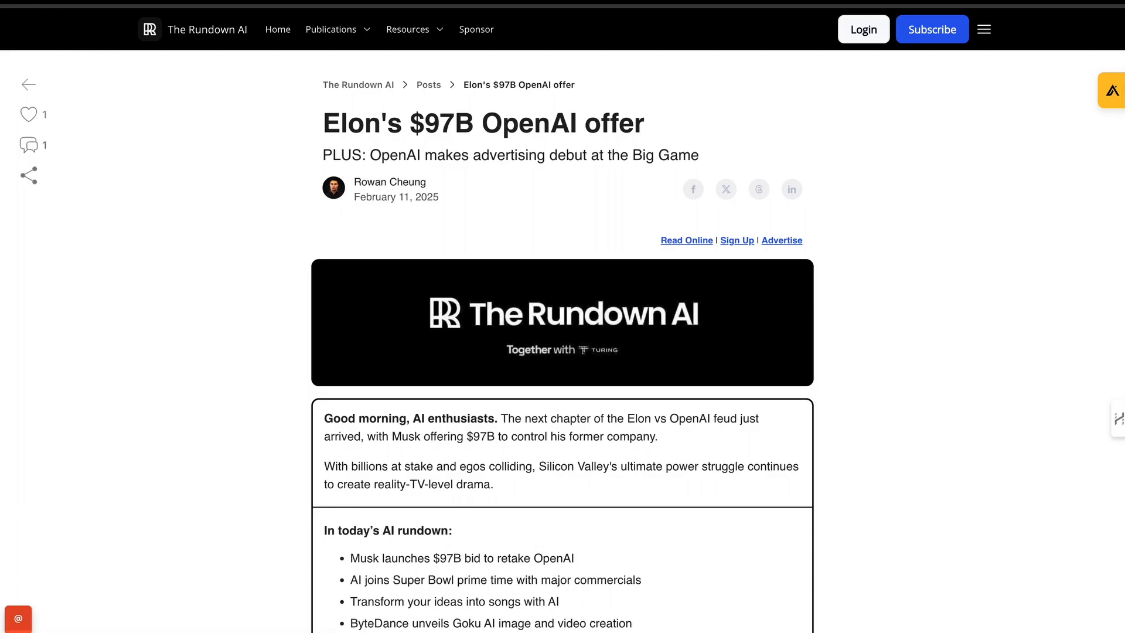
key("alt+Left")
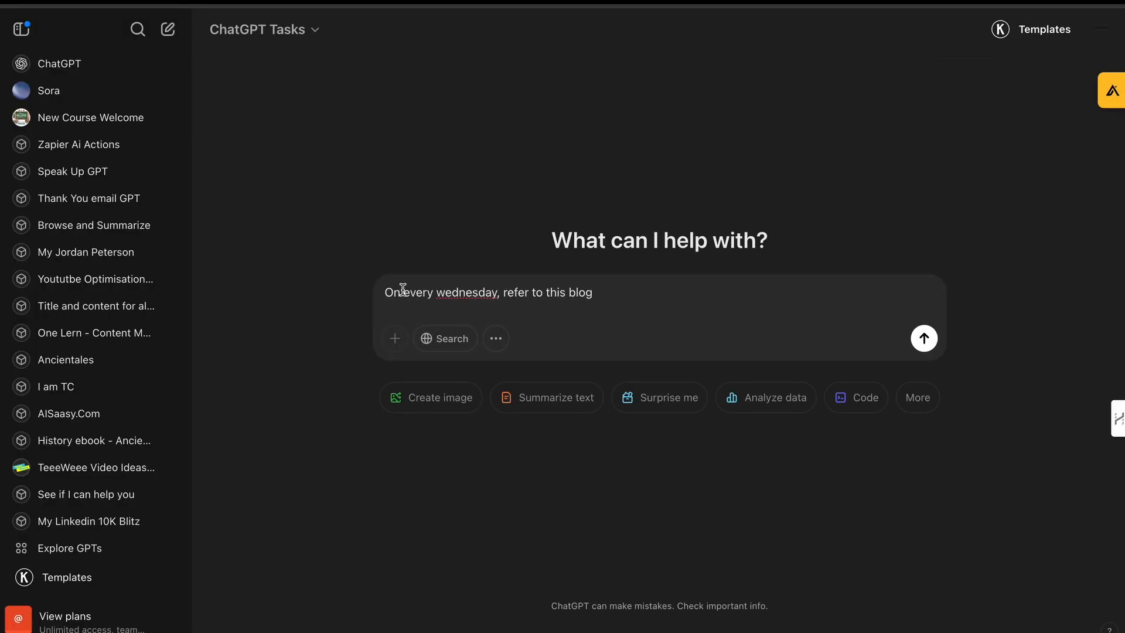
type("https://www.therundown.ai/")
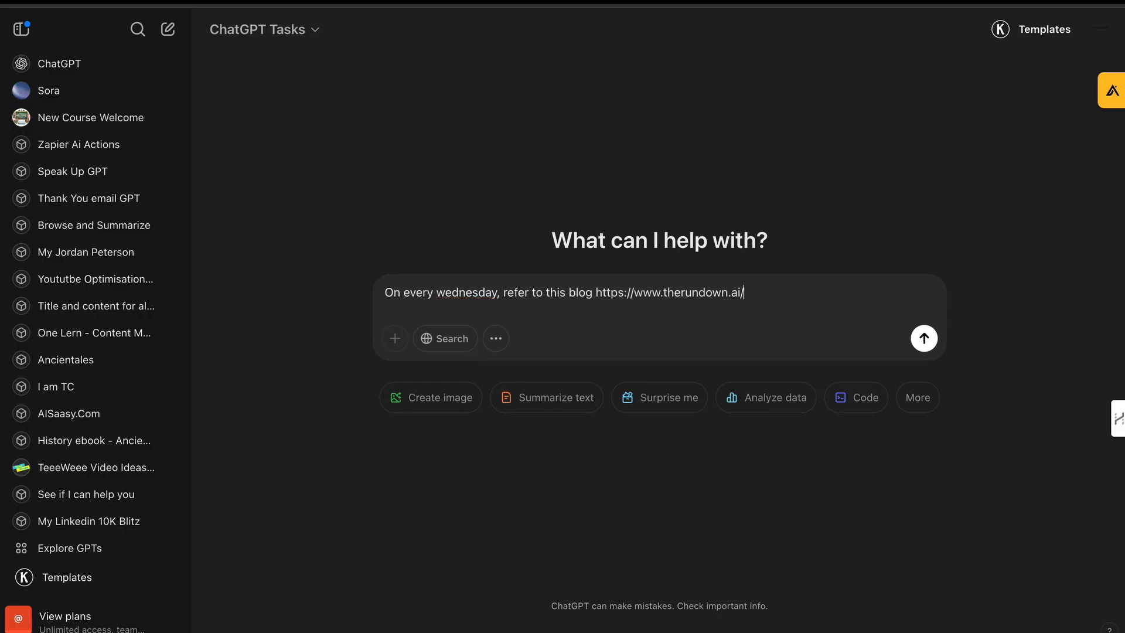
key("Left")
key("Left")
key("Left")
key("Left")
key("Left")
type("/")
type("wsletter ")
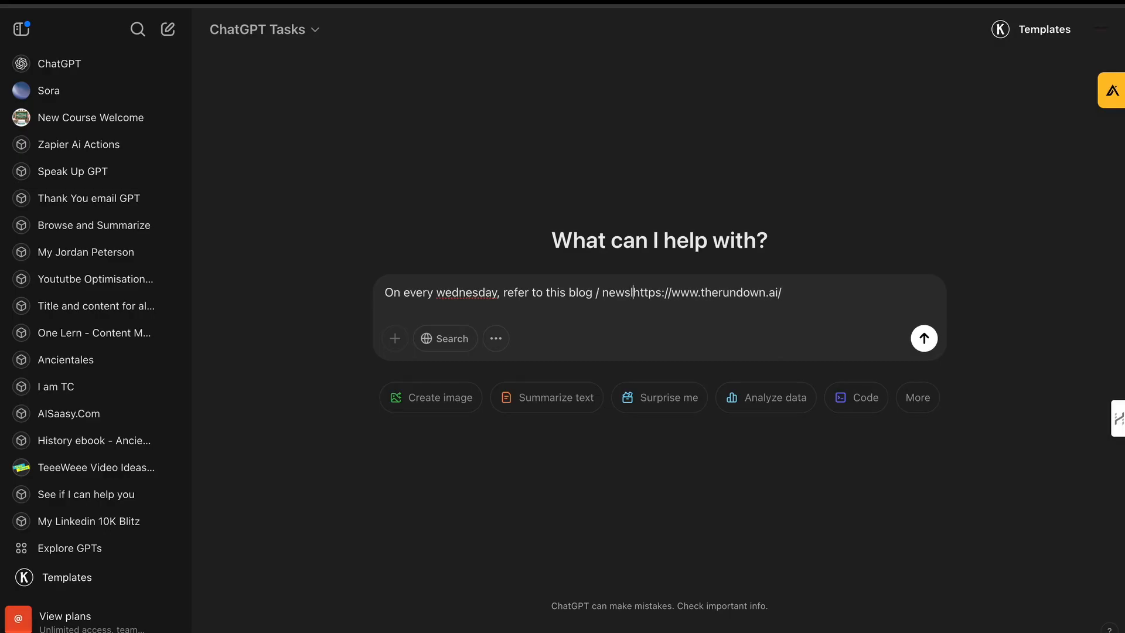
Extend the prompt with a request to analyse the last 5 newsletter titles or posts
type(" and se")
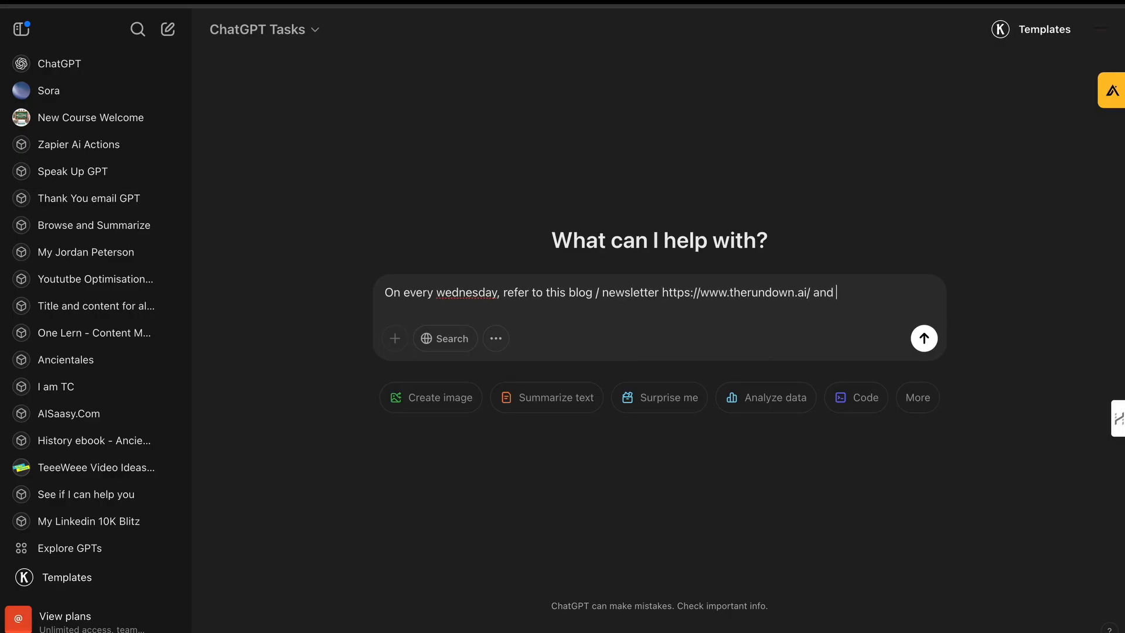
key("BackSpace")
key("BackSpace")
type("analyse the last 5 new")
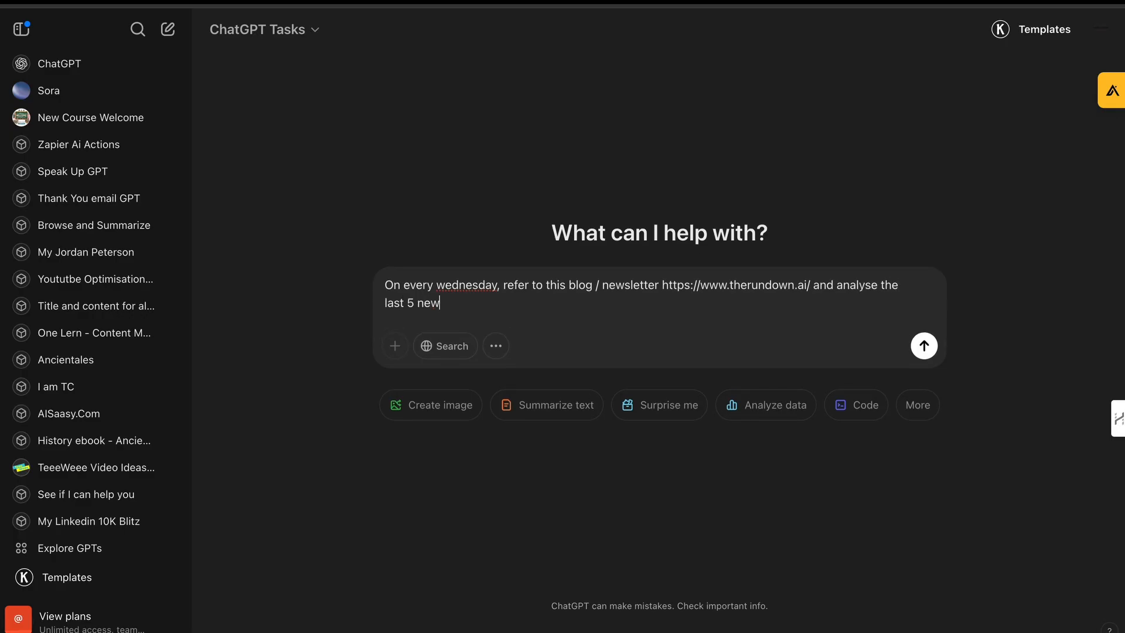
type("sltter titiles or posts and come up with a")
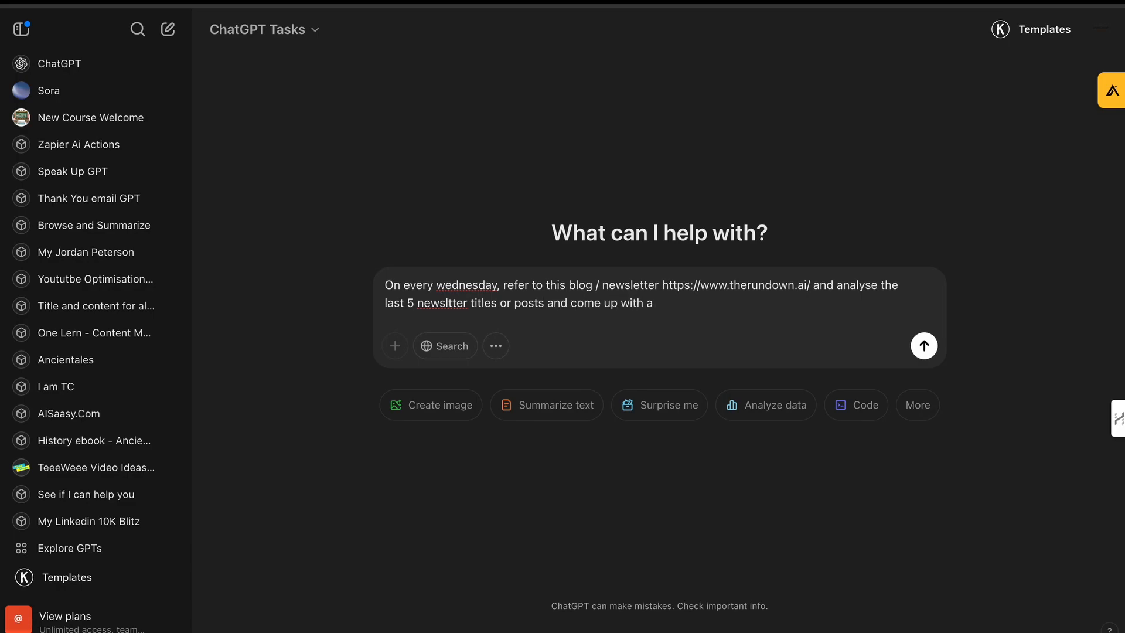
Ask in the prompt for a list of all possible video ideas that can be made out of each newsletter article/title
type(" list of all posssble video ideas that ca")
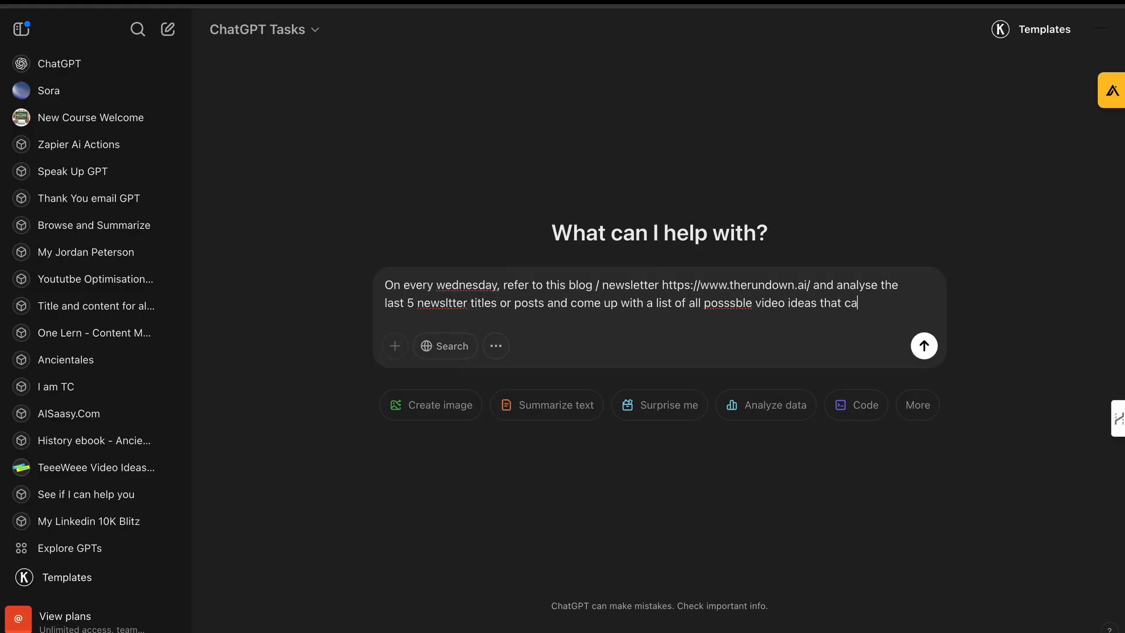
type("n re")
key("BackSpace")
key("BackSpace")
type("be made out of ")
type("that one d")
key("BackSpace")
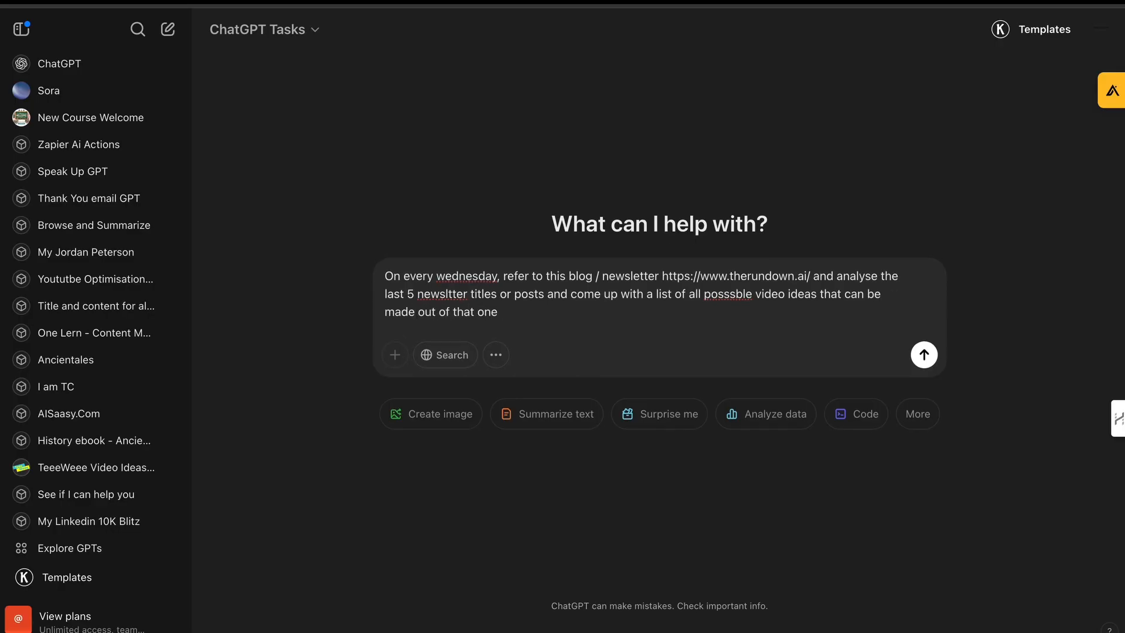
key("ctrl+shift+Left")
key("ctrl+shift+Left")
type("each newsletter artcile/title.")
key("shift+Return")
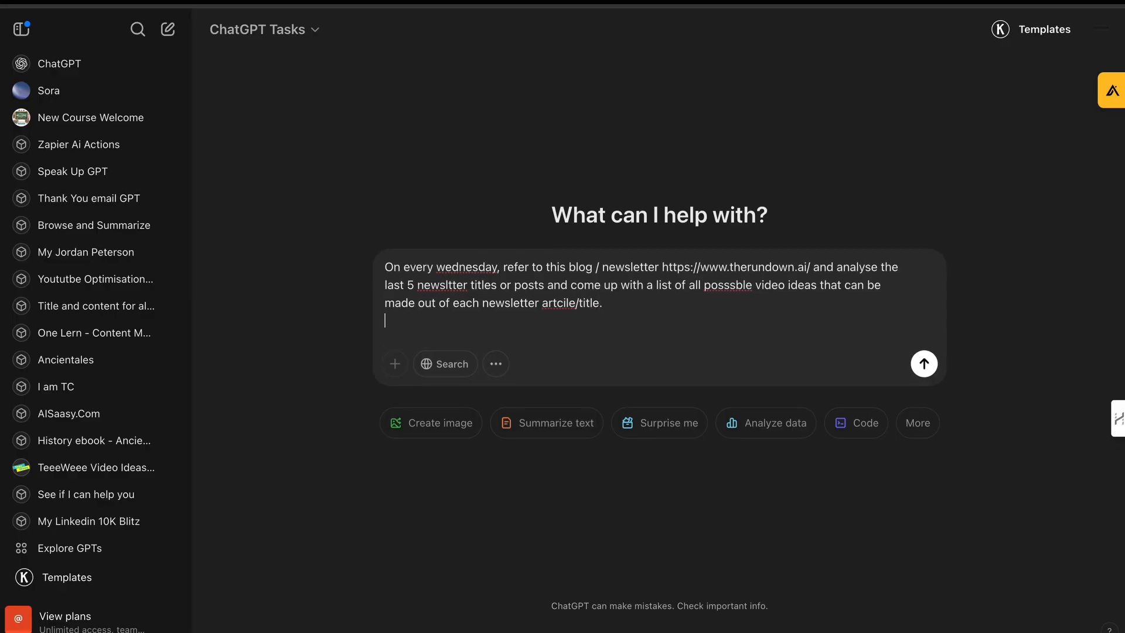
key("shift+Return")
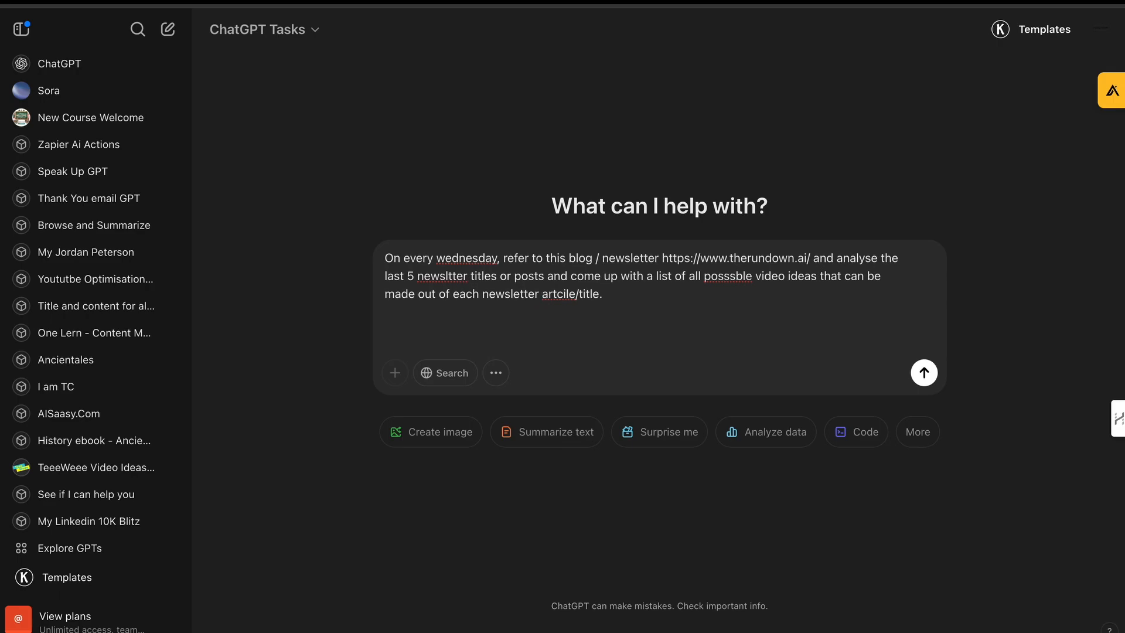
type("this will be my content calnde")
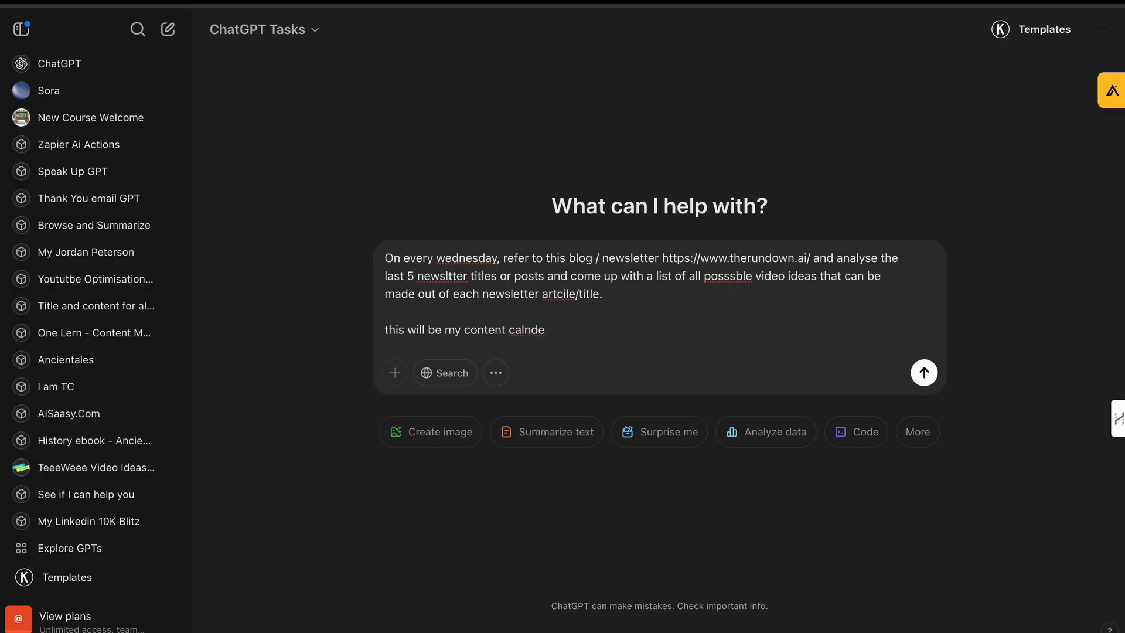
key("ctrl+shift+Left")
key("ctrl+shift+Left")
key("ctrl+shift+Left")
key("ctrl+shift+Left")
key("ctrl+shift+Left")
key("ctrl+shift+Left")
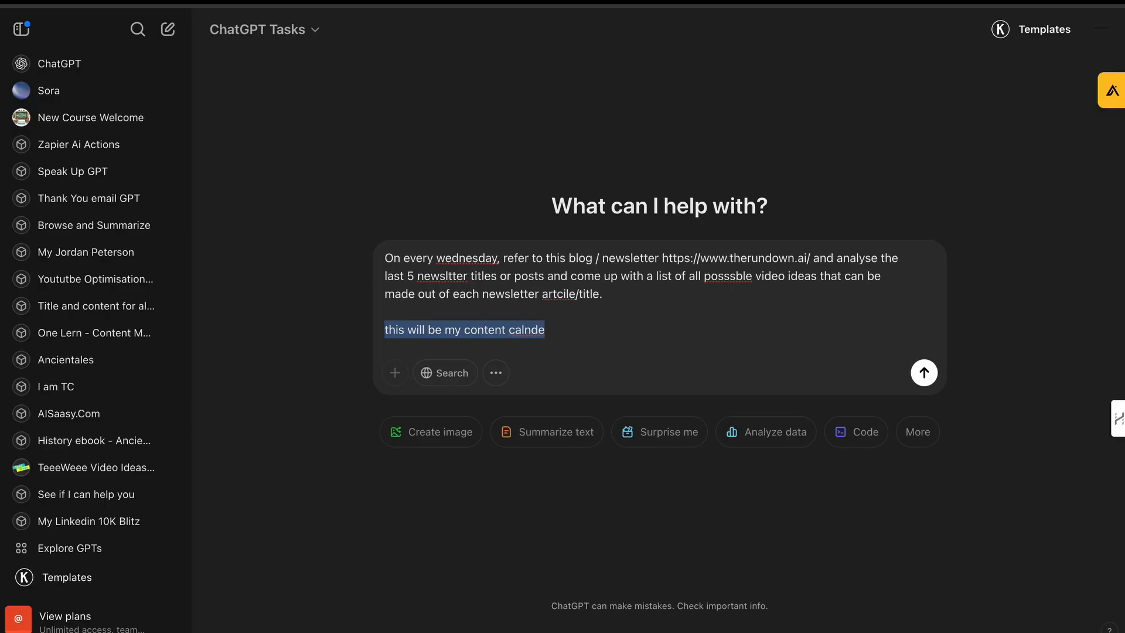
key("BackSpace")
Finish the Wednesday newsletter prompt with "Let's go" and send it
type("Let's go")
key("Return")
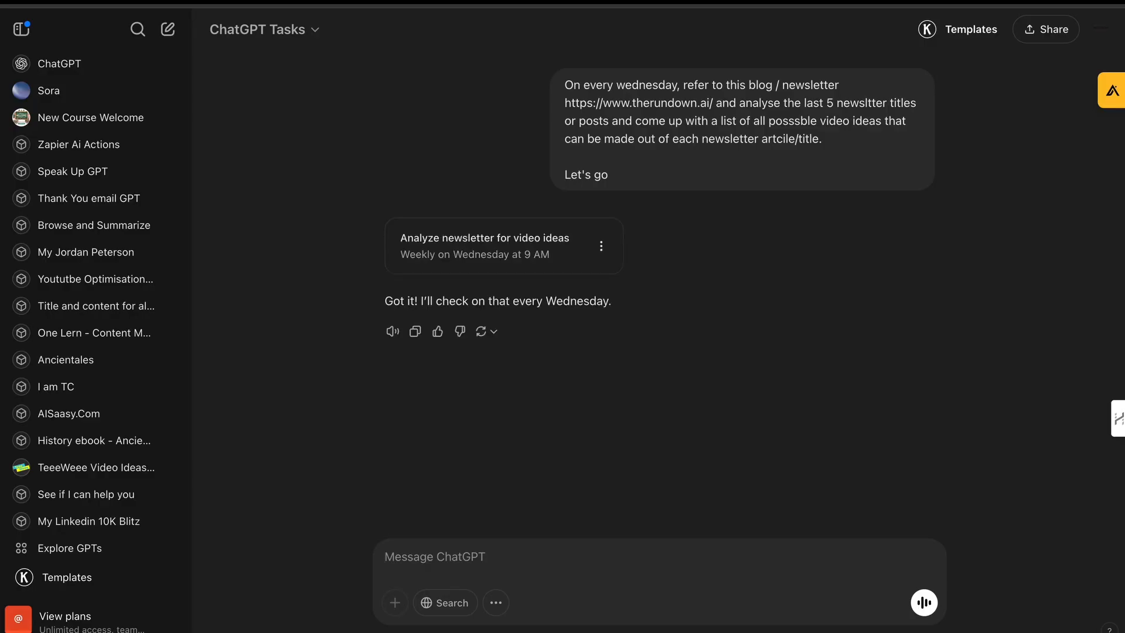
Draft a request to check trending AI marketing topics on Wednesday at 4 PM and send a list of them, referring to Google Trends
type("On wed")
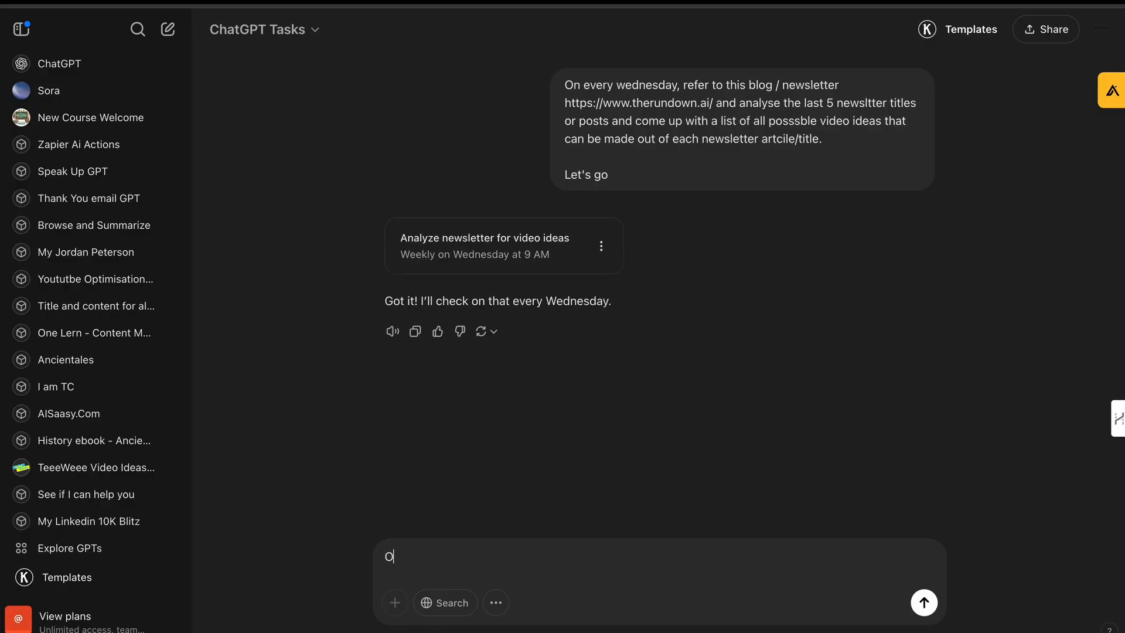
key("BackSpace")
type("dnesday, at 4 PM , loo")
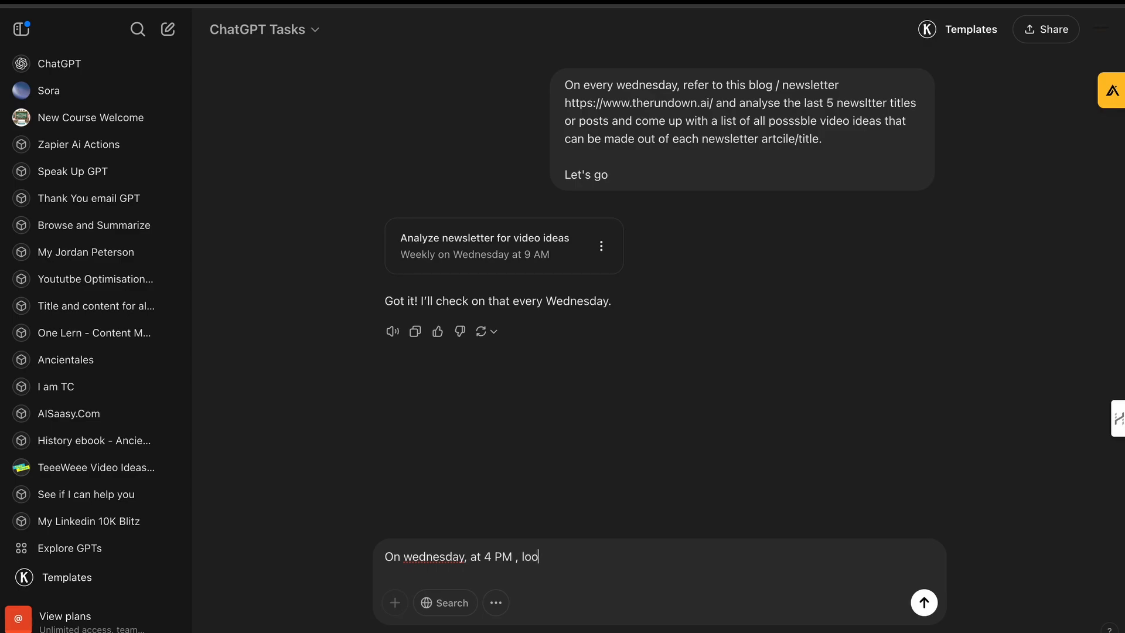
type("k at all trending topics ")
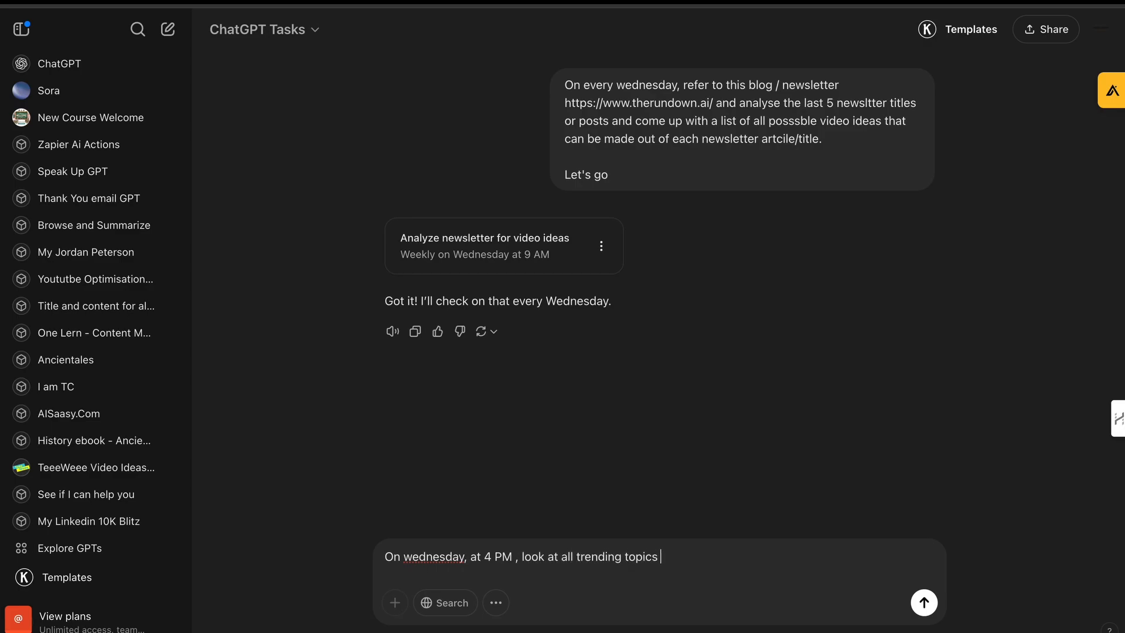
type("wrt ai marketing and send me a")
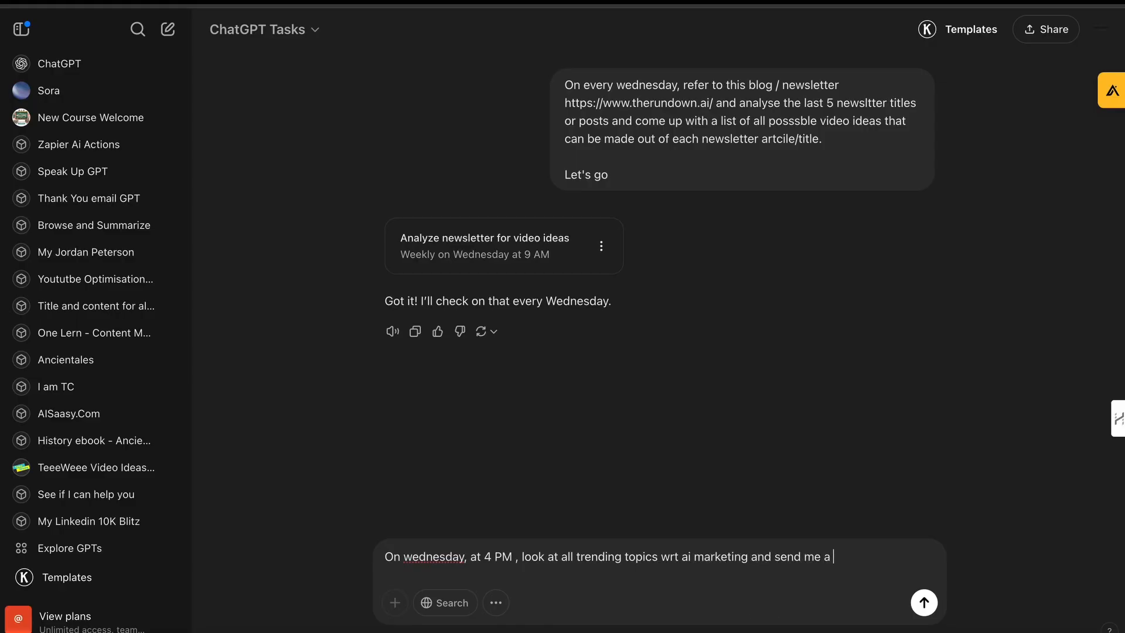
type(" lost of all trending ")
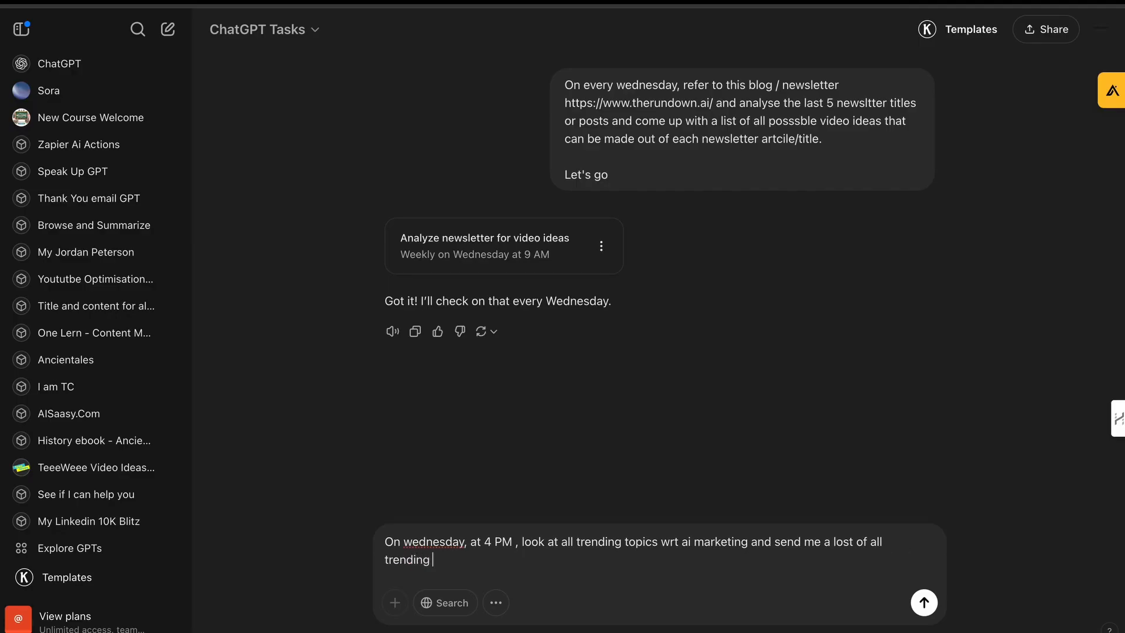
type("themes / topics.....iu can refer to google trends,")
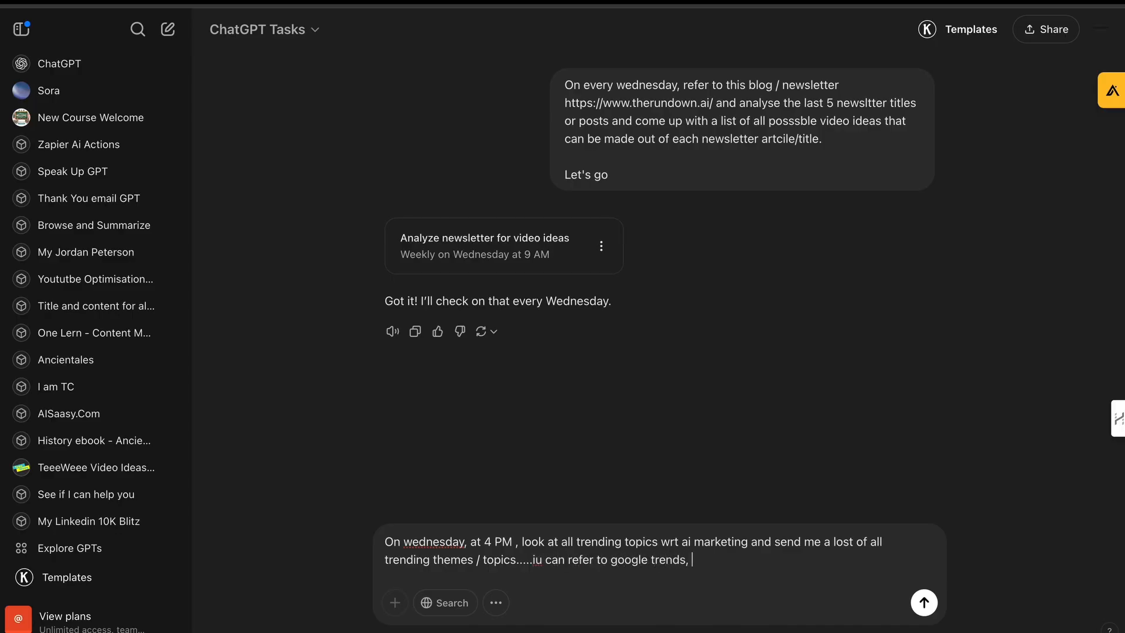
Put "ai marketing" in quotes, add exploding topics and other trend analysis platforms as sources, and send the request
left_click(684, 538)
type("\"")
type("\" ")
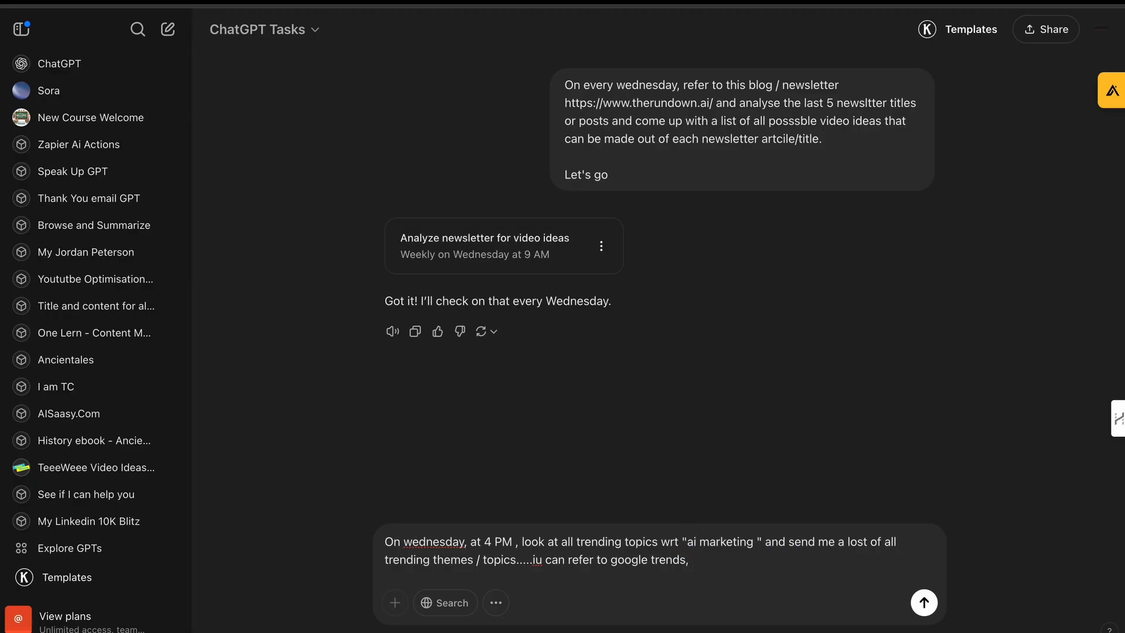
type(" exploding topics and otehr")
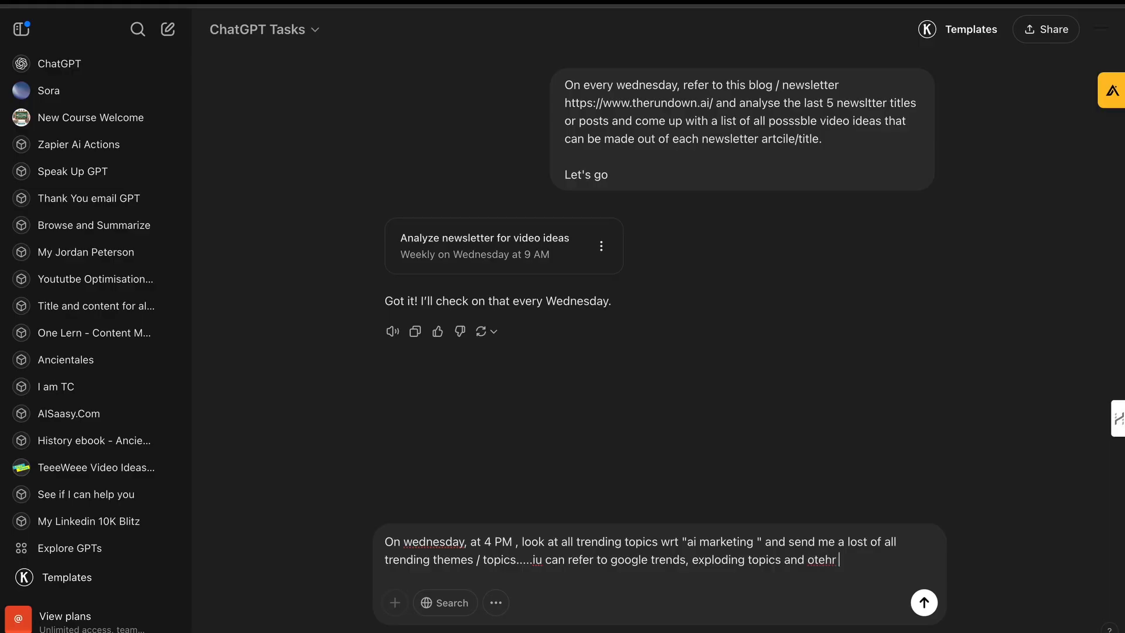
type(" trend analysis platforms")
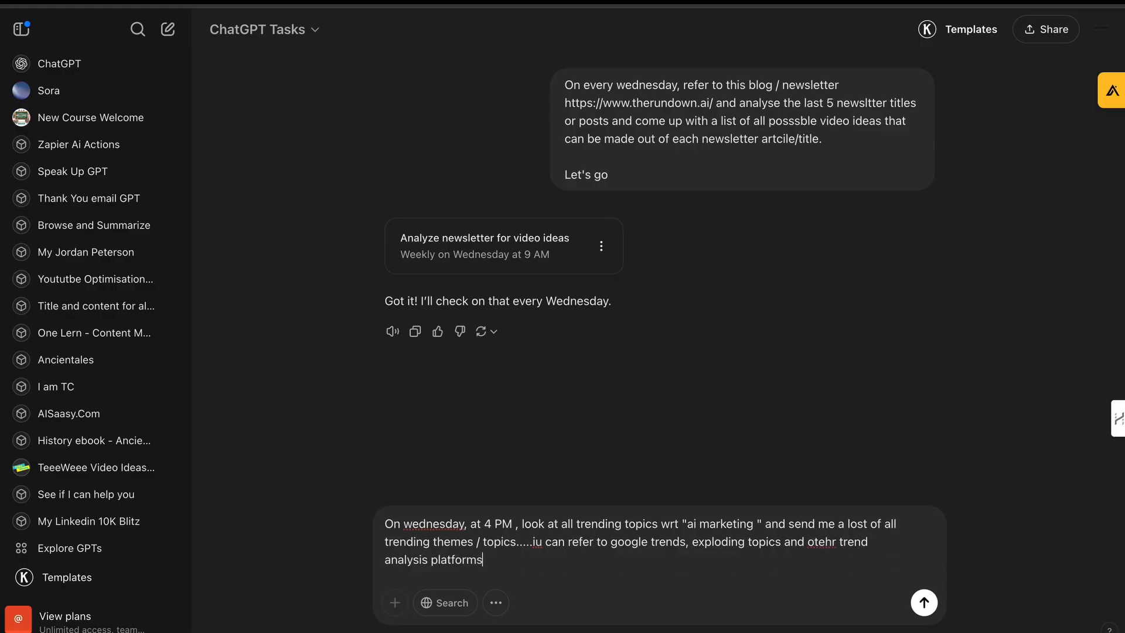
type(".")
key("Return")
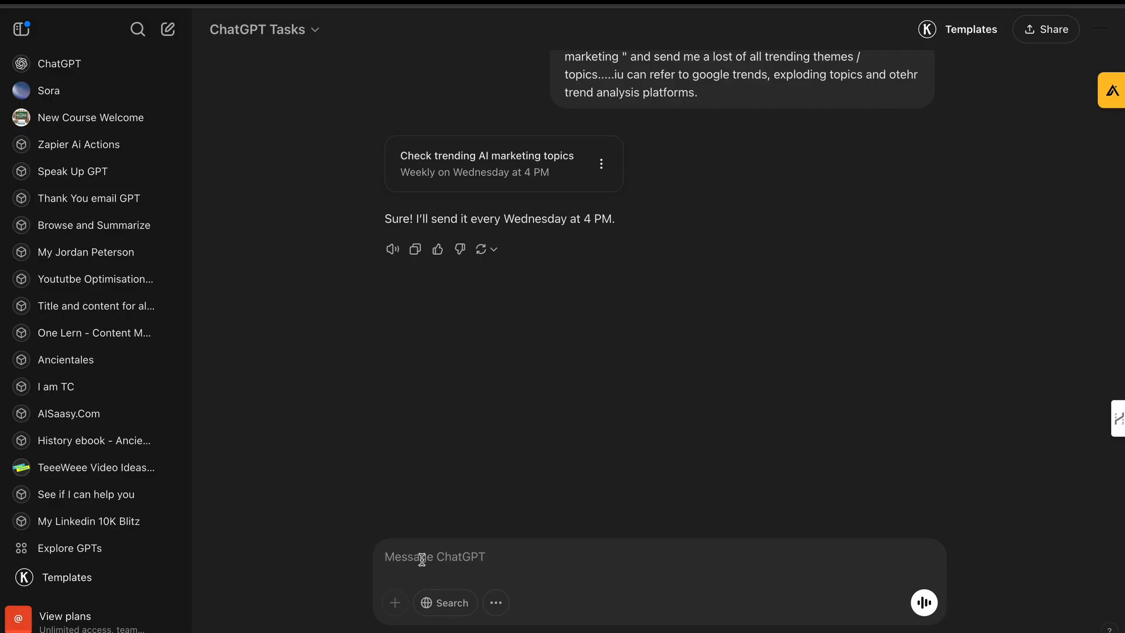
Ask ChatGPT to change the task time to 12:02 AM today
type("can u change the task time to 12: 01")
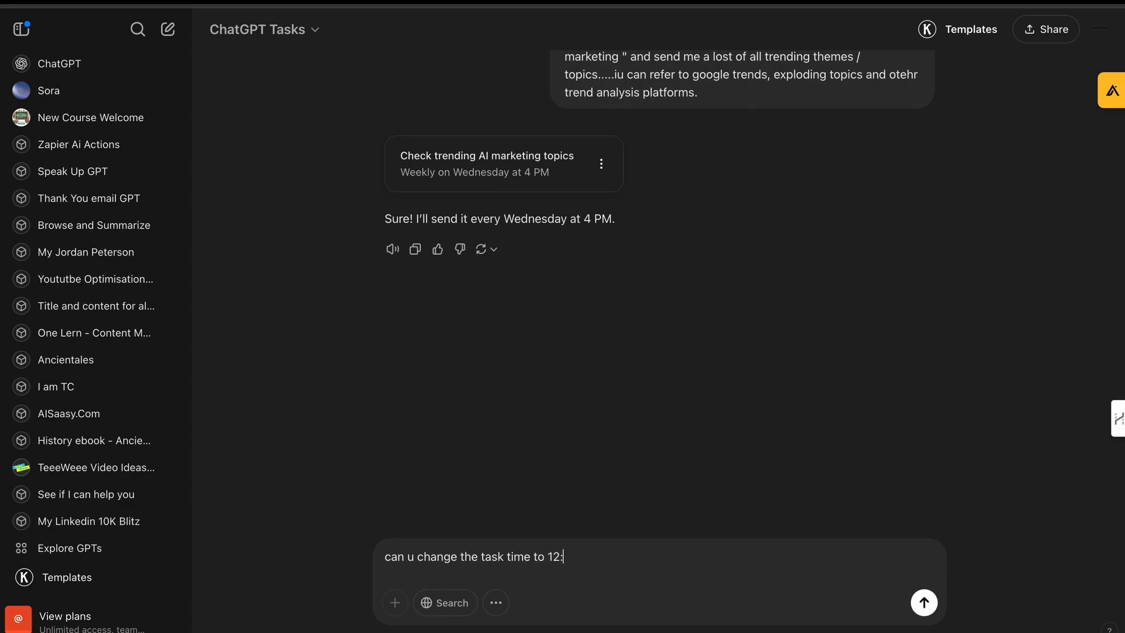
type("01")
type("2 AM")
type(" today?")
key("Return")
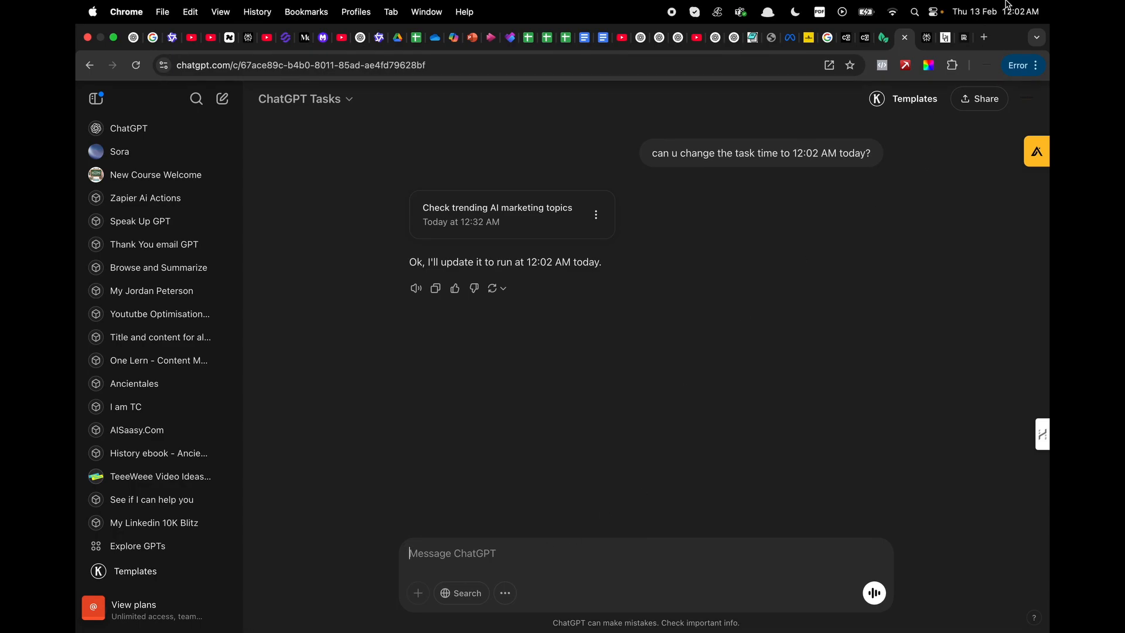
Open the Gmail inbox in a new browser tab
left_click(986, 38)
type("gmail")
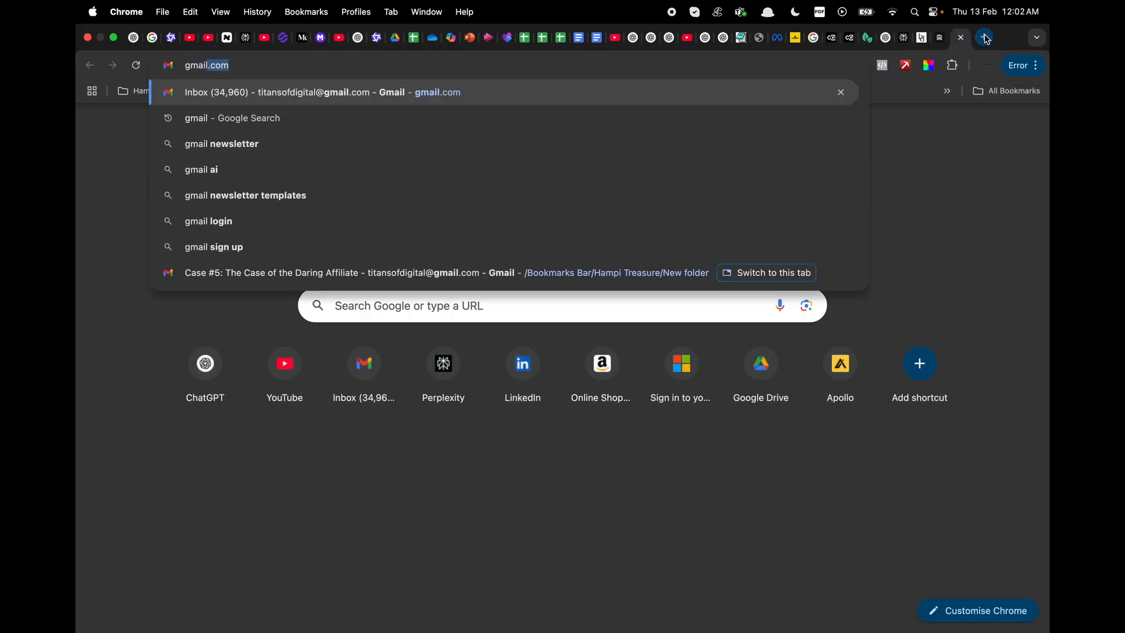
key("Return")
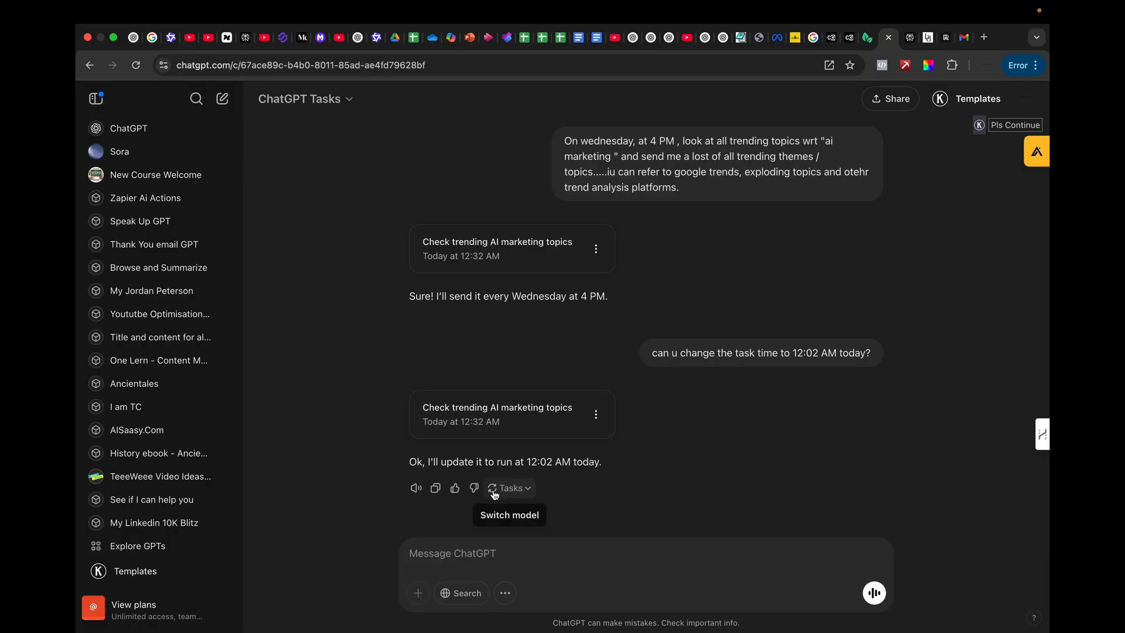
left_click(518, 488)
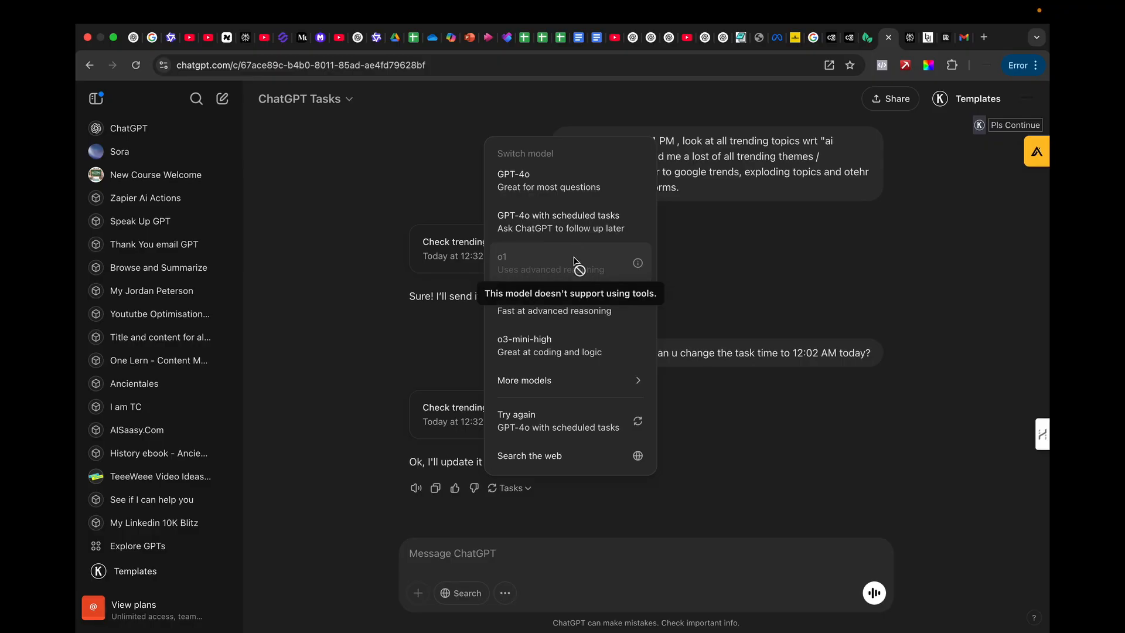
key("Escape")
Ask ChatGPT to change the task to India time 12:06 AM IST and whether it will send an email
type("can ")
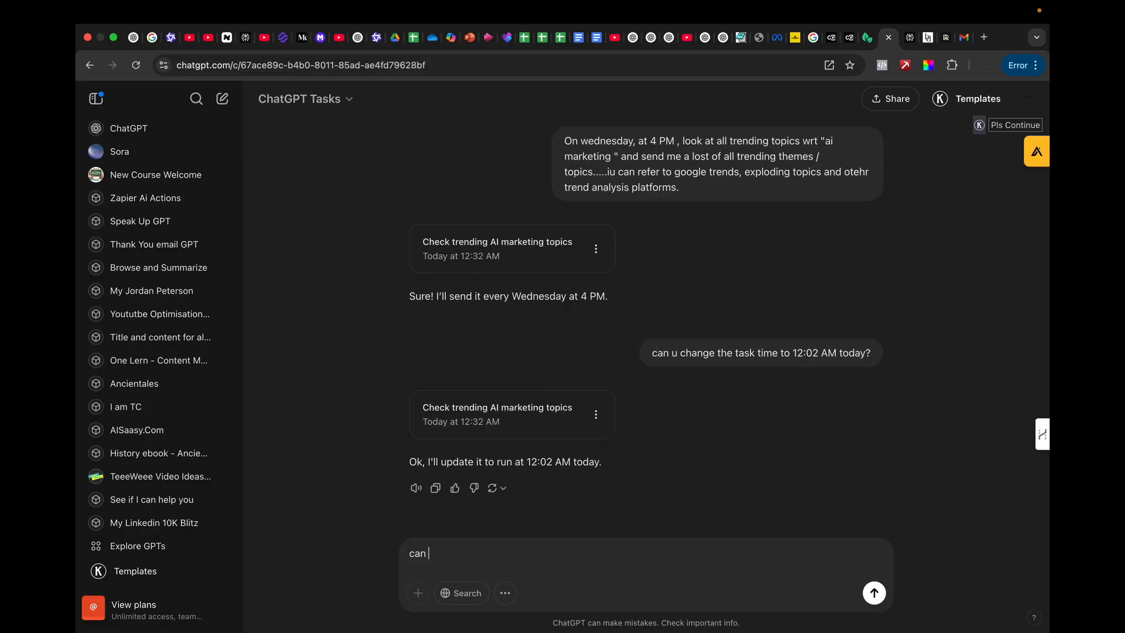
type("u change this to india time ")
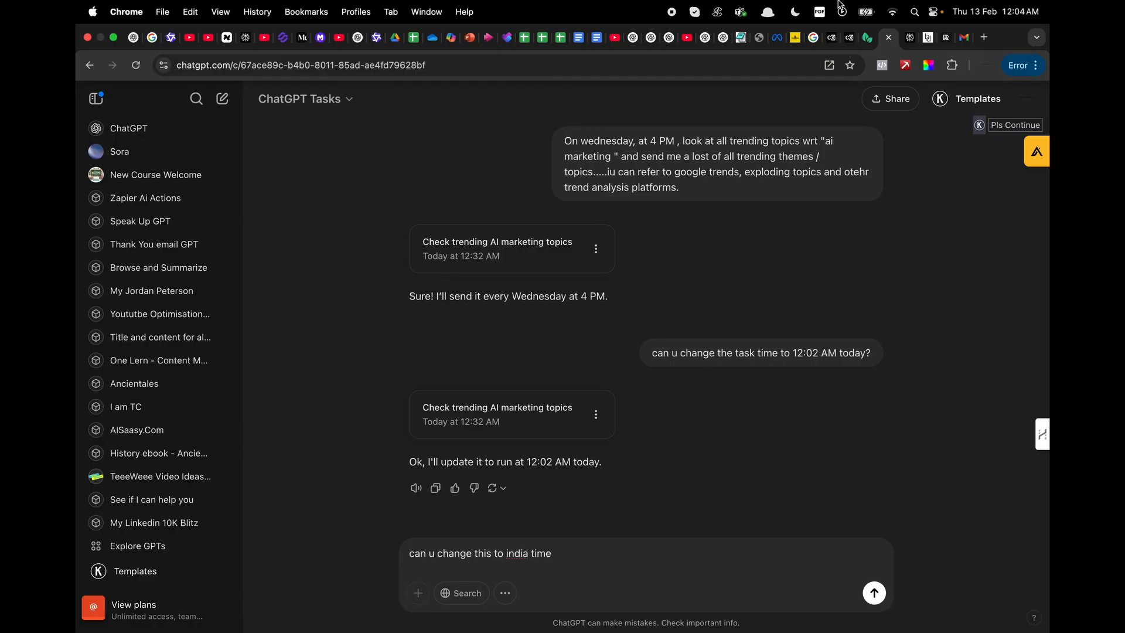
type("12:06 AM")
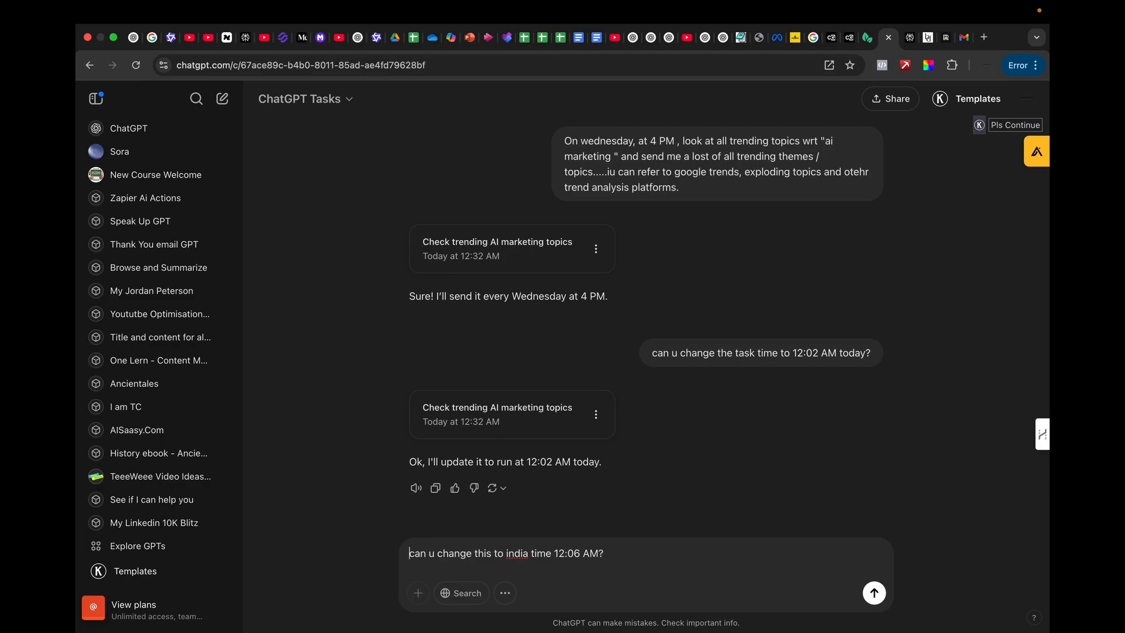
type("IST? will you send me an emai")
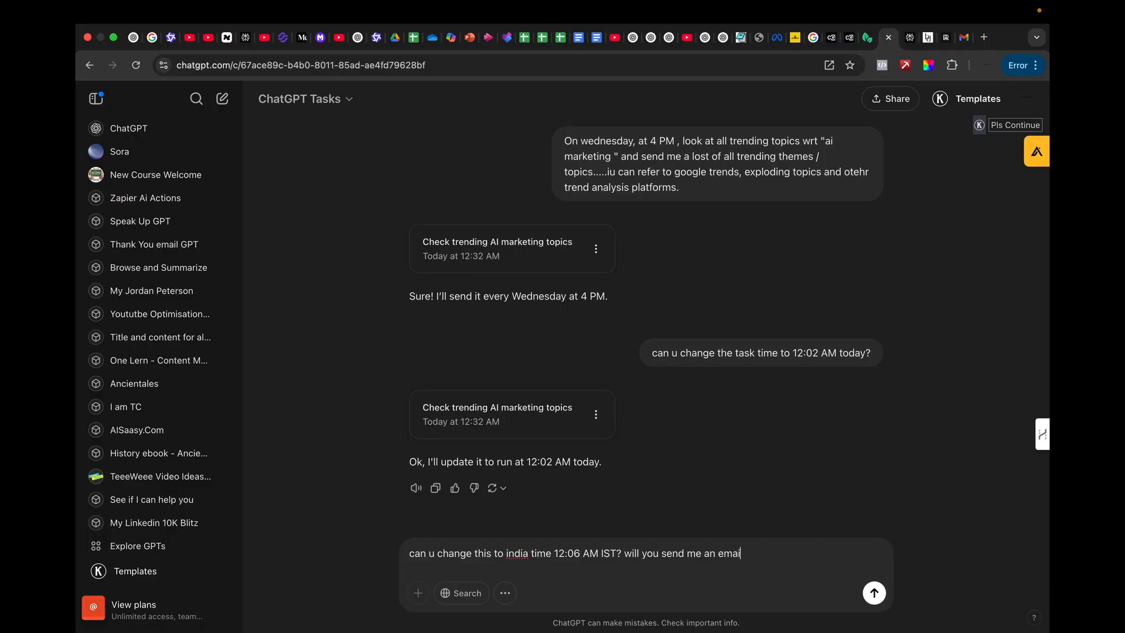
type("l?")
key("Return")
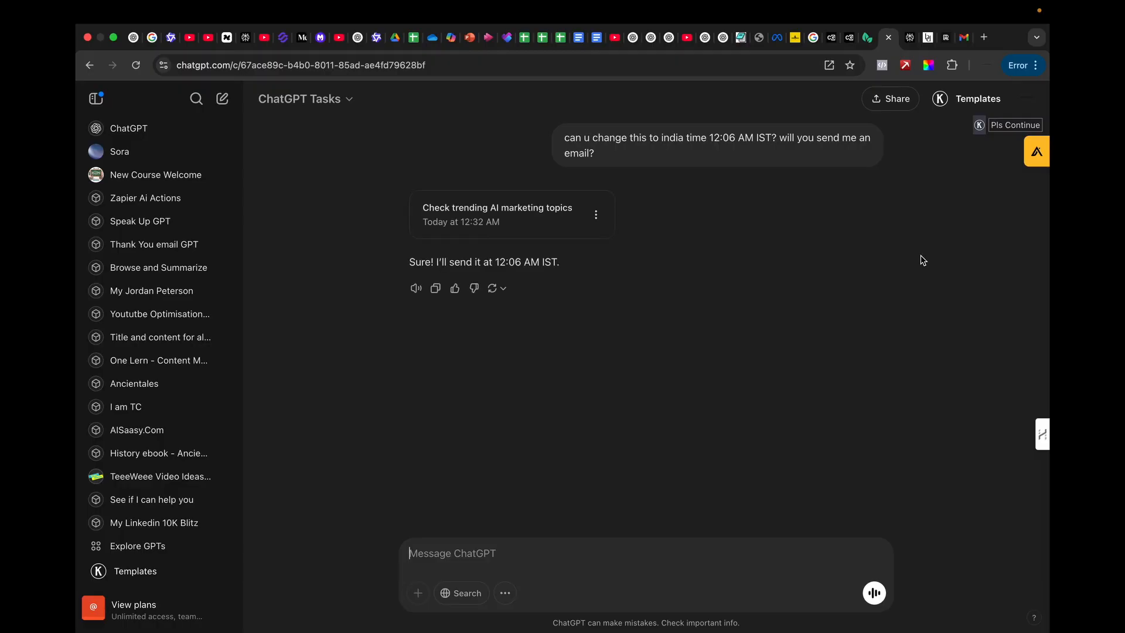
Open the list of all scheduled tasks from the "Check trending AI marketing topics" task
left_click(596, 217)
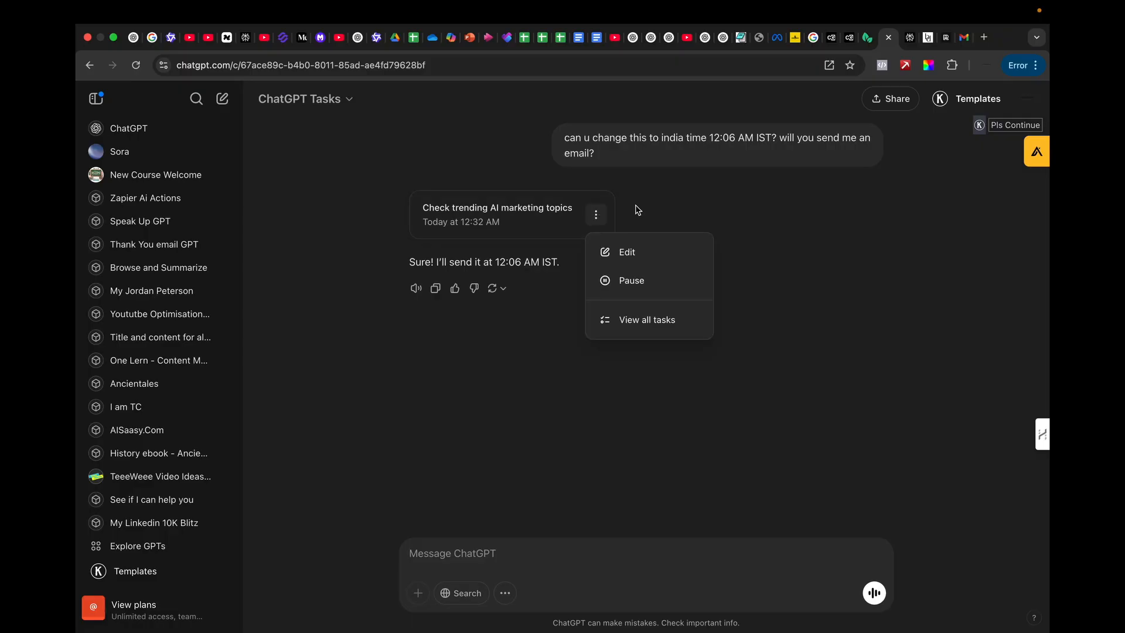
left_click(663, 219)
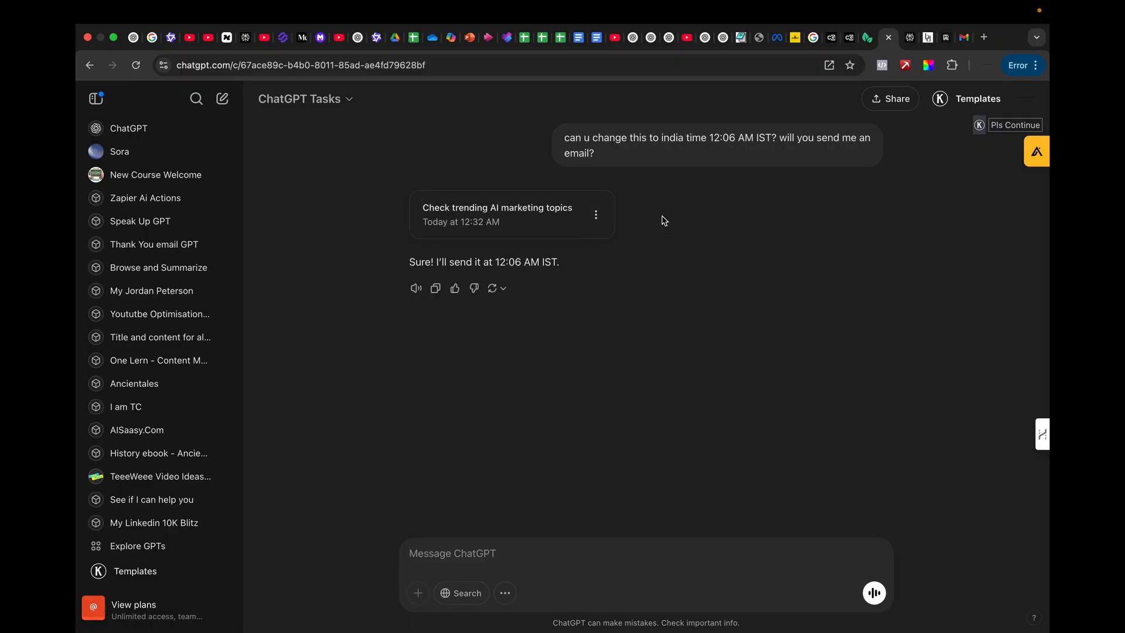
left_click(596, 215)
left_click(630, 322)
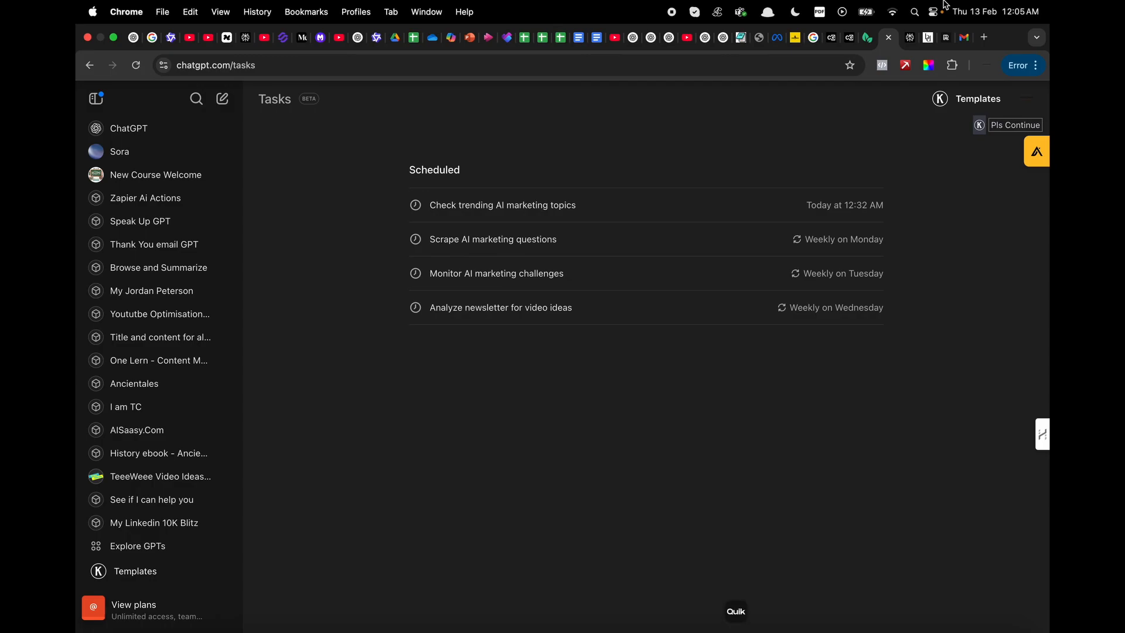
In the "Check trending AI marketing topics" task's chat, tell ChatGPT the email hasn't been received, and that the time has passed without visible results
left_click(688, 210)
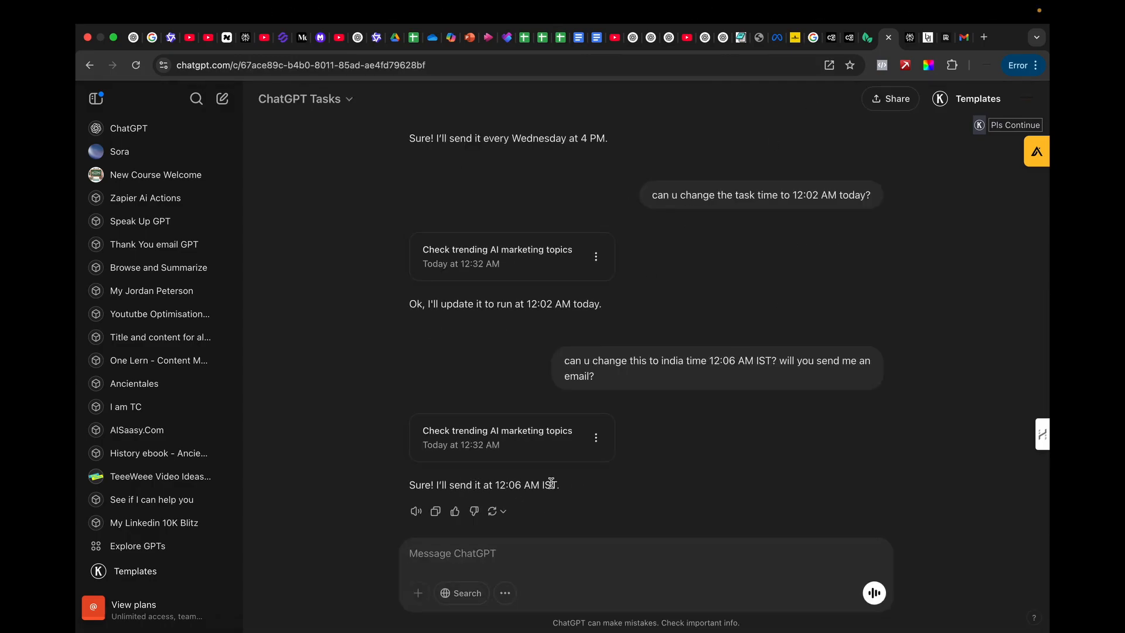
mouse_move(891, 5)
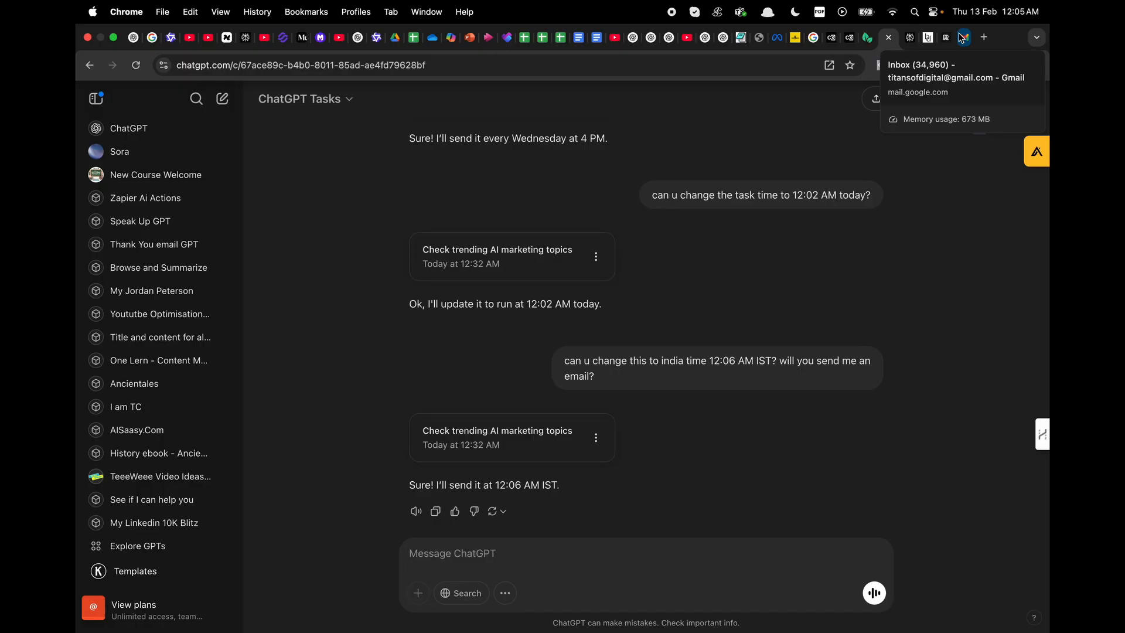
type("I havent received the email yet")
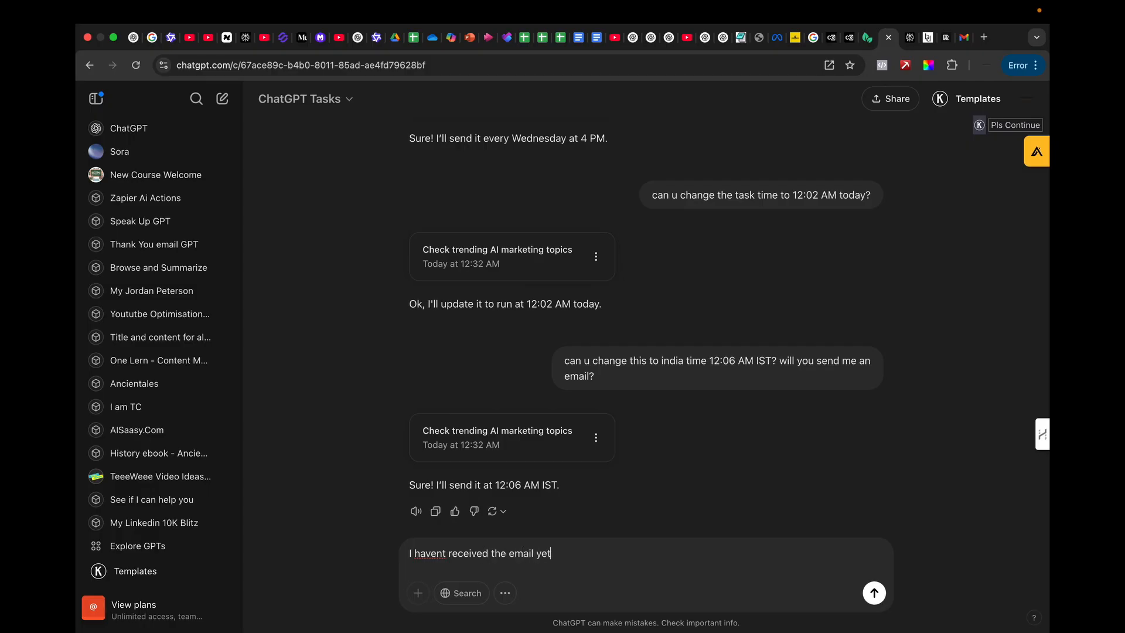
key("Return")
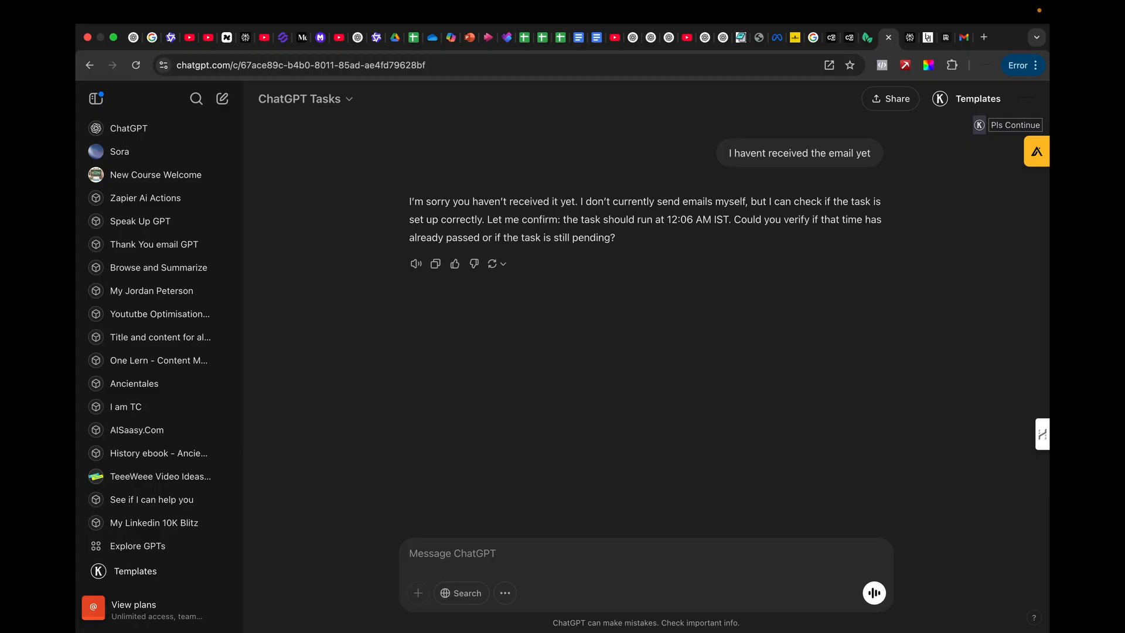
type("the time has passed and i cant see the results of the task")
key("Return")
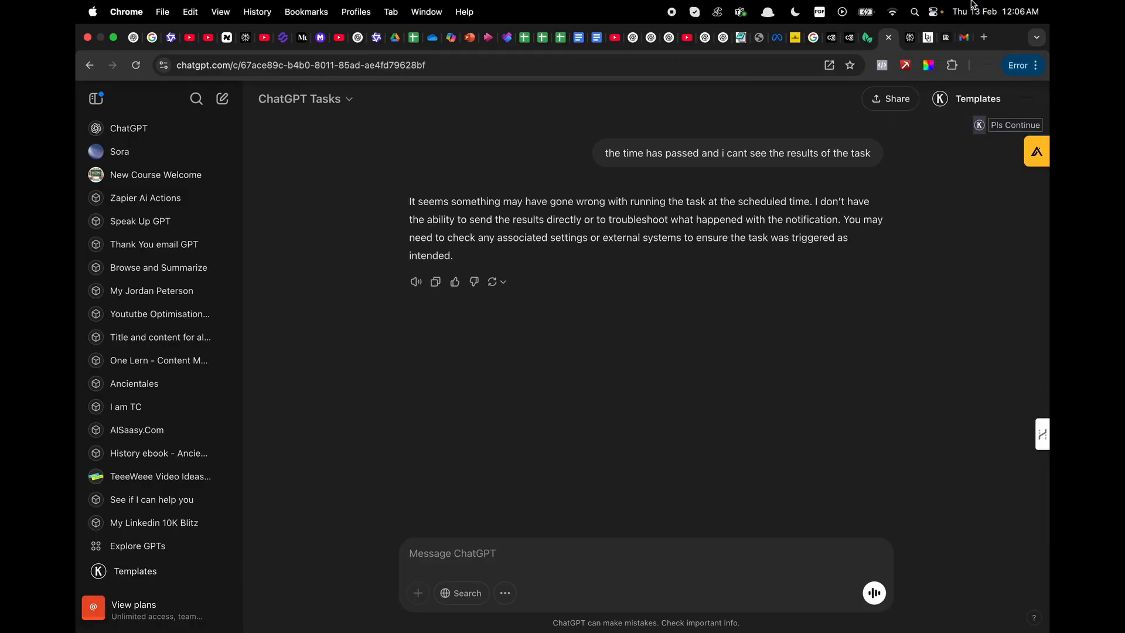
Check the schedule and the available run times in the edit settings of the "Check trending AI marketing topics" task
scroll(522, 341, "up", 10)
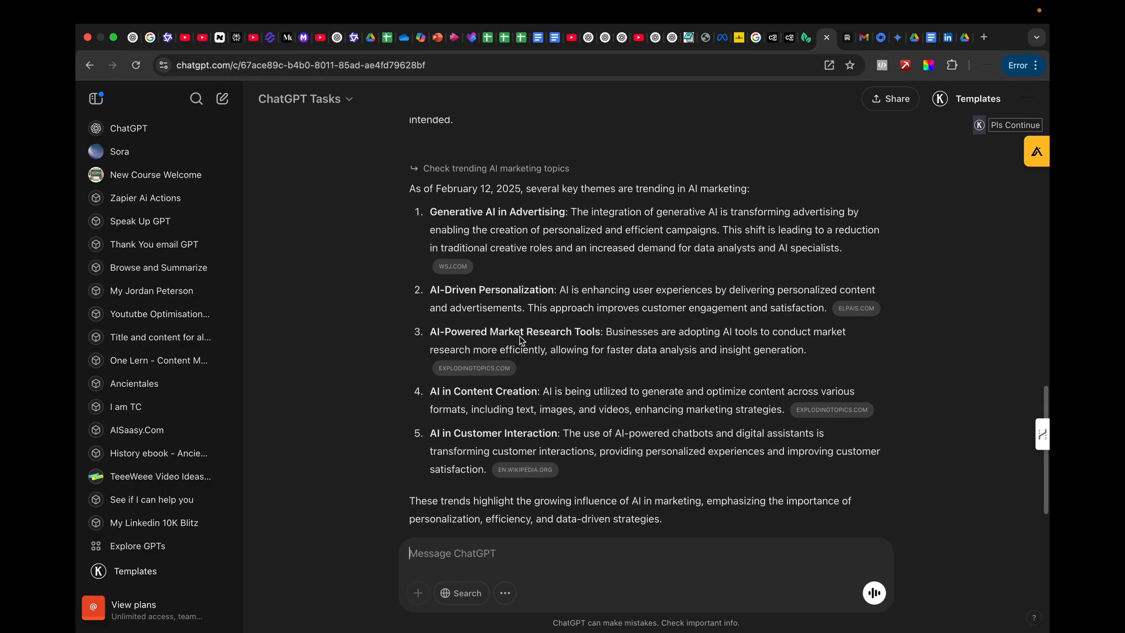
scroll(521, 340, "down", 1)
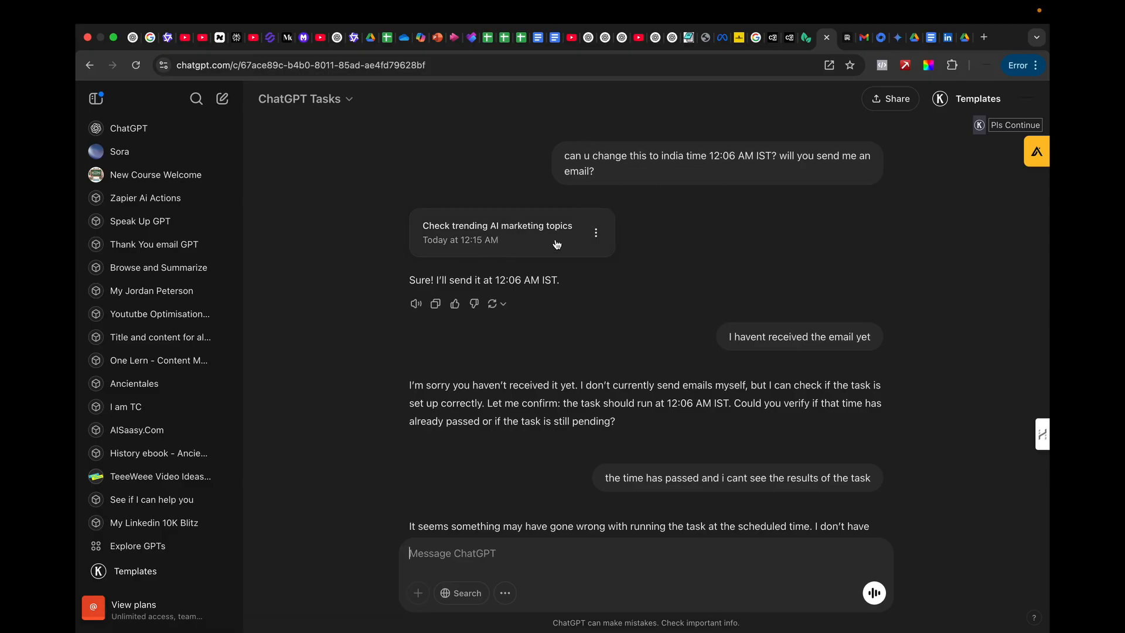
left_click(596, 234)
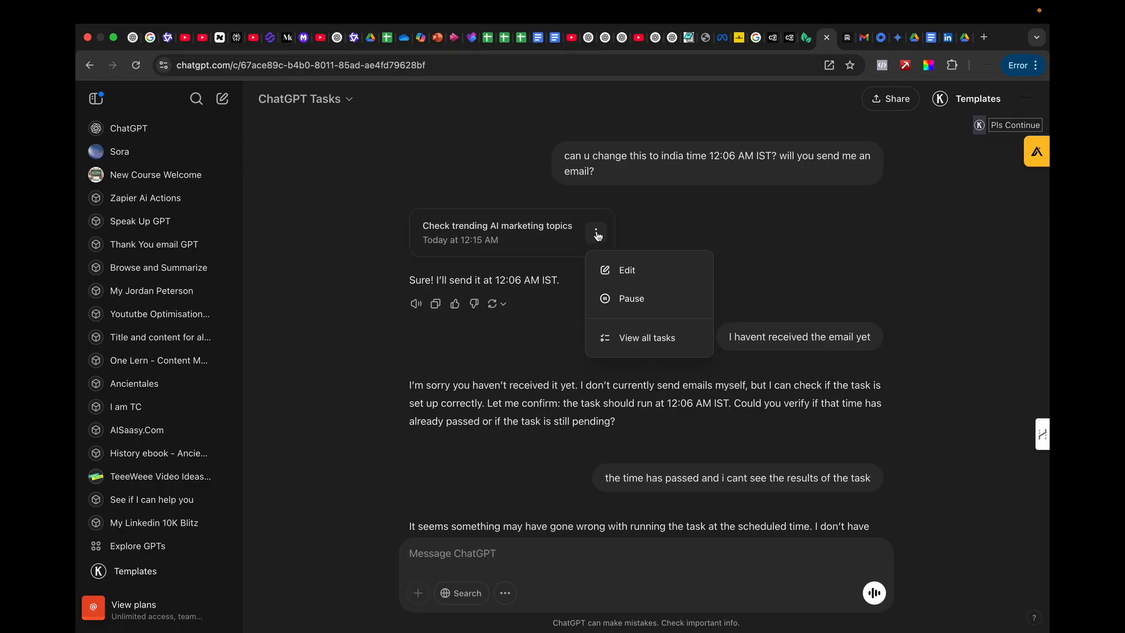
left_click(646, 273)
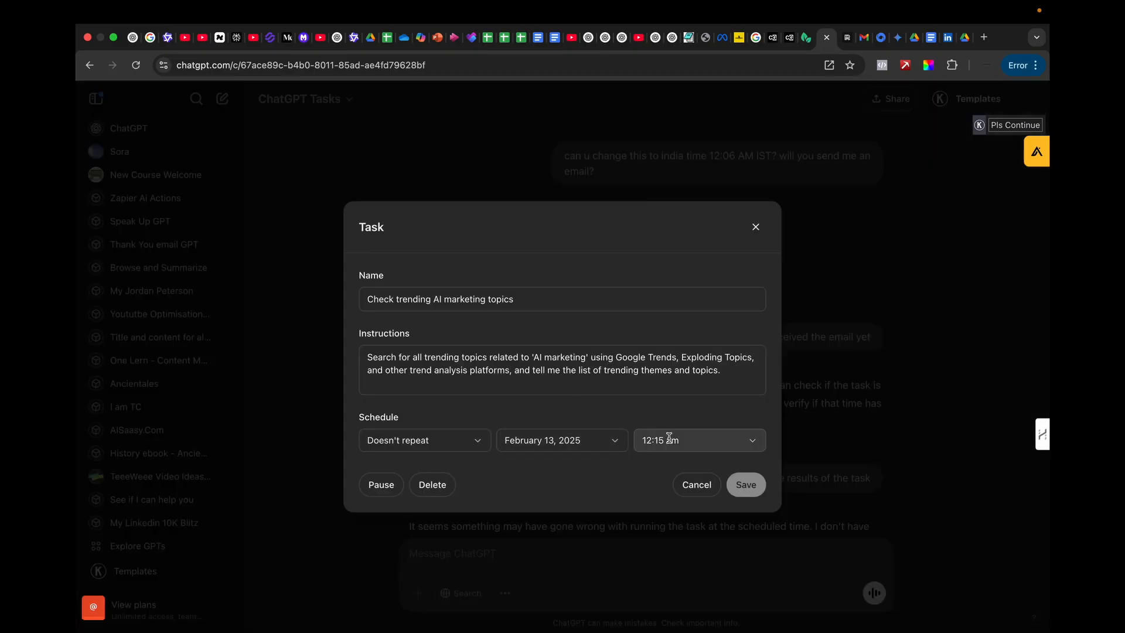
left_click(753, 441)
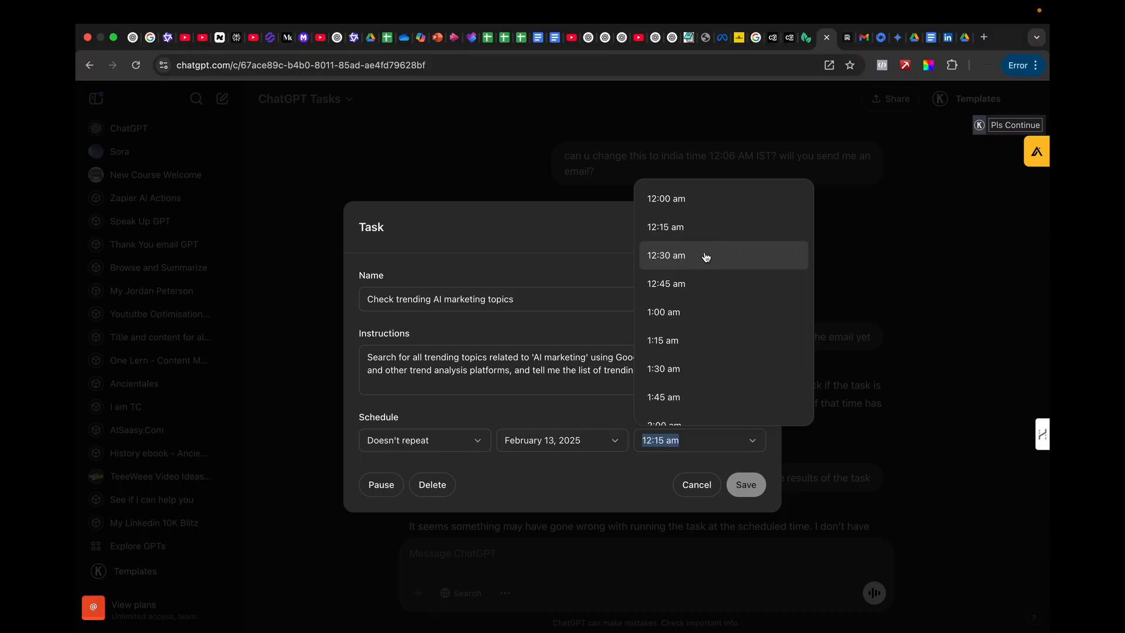
left_click(567, 457)
left_click(682, 495)
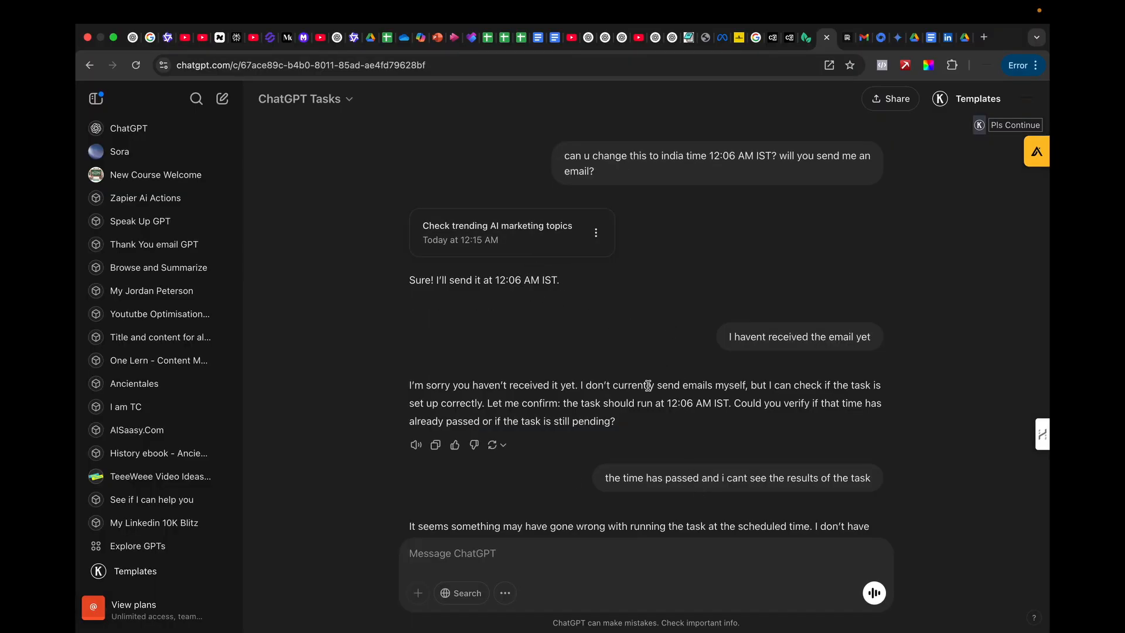
Read through the trending AI marketing topics that the scheduled task posted in the chat, from its dated introduction to its sources
scroll(671, 359, "down", 5)
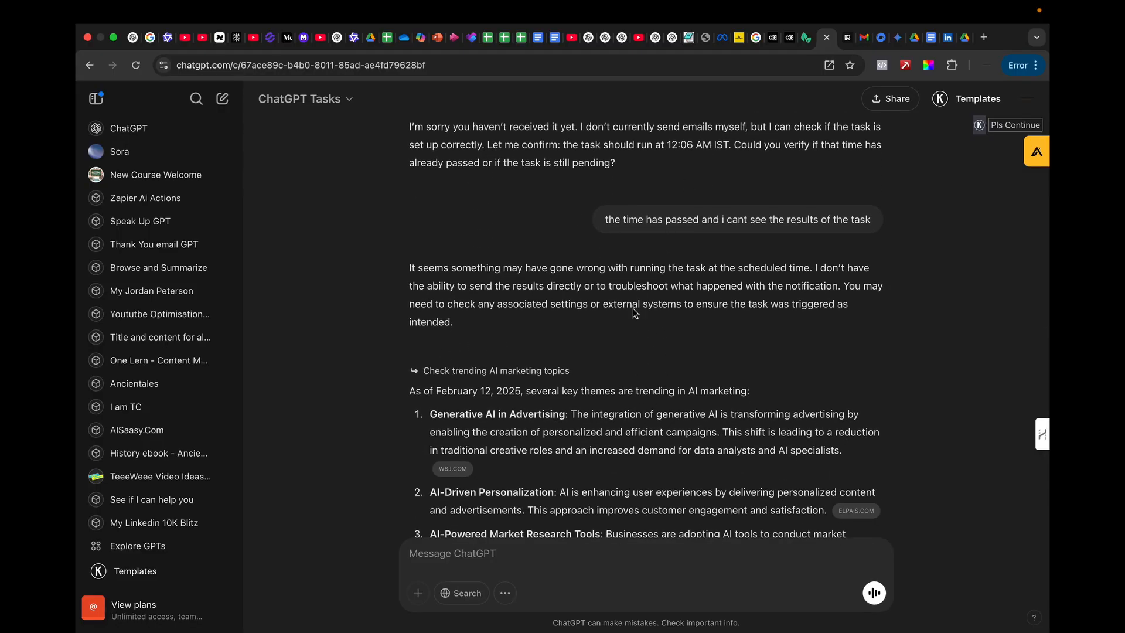
scroll(632, 366, "down", 3)
scroll(631, 365, "down", 3)
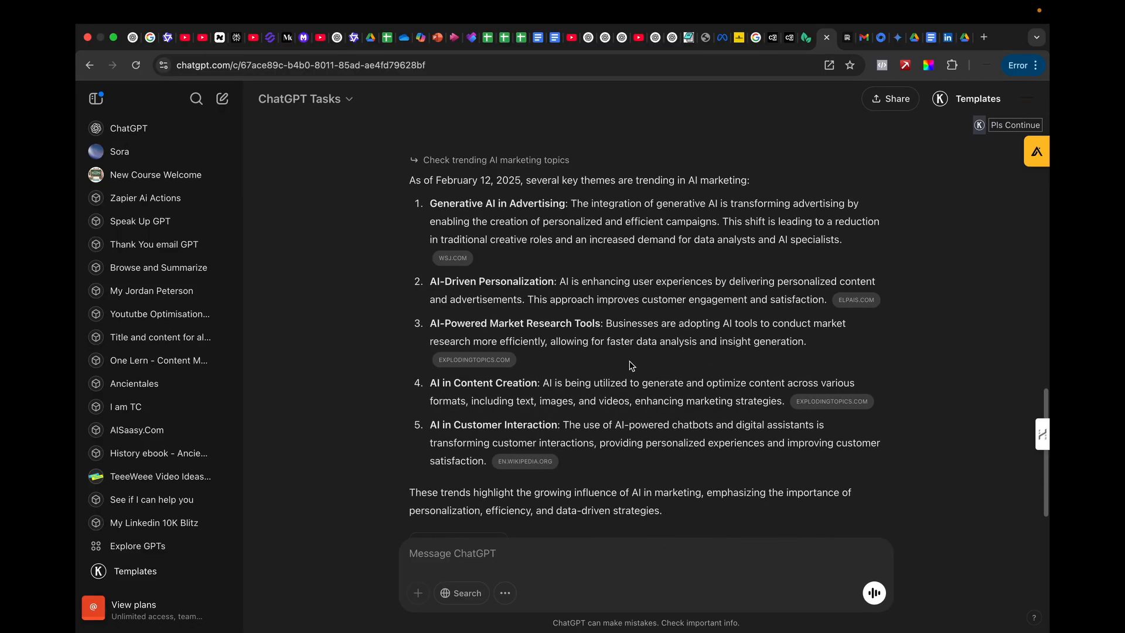
scroll(630, 364, "up", 6)
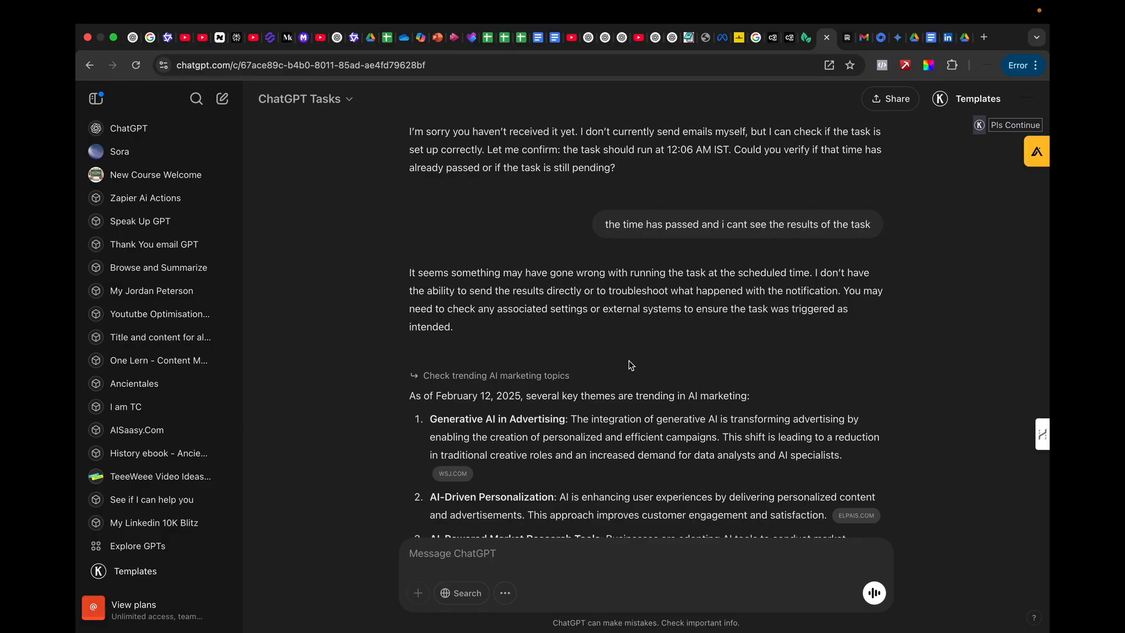
scroll(530, 334, "down", 2)
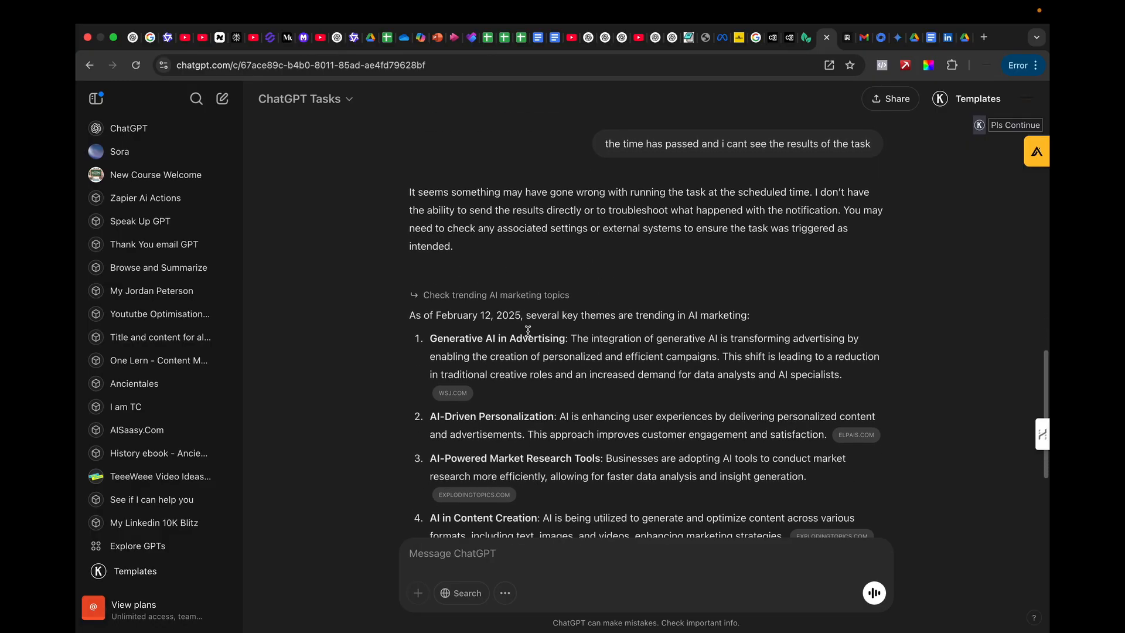
left_click_drag(411, 318, 776, 326)
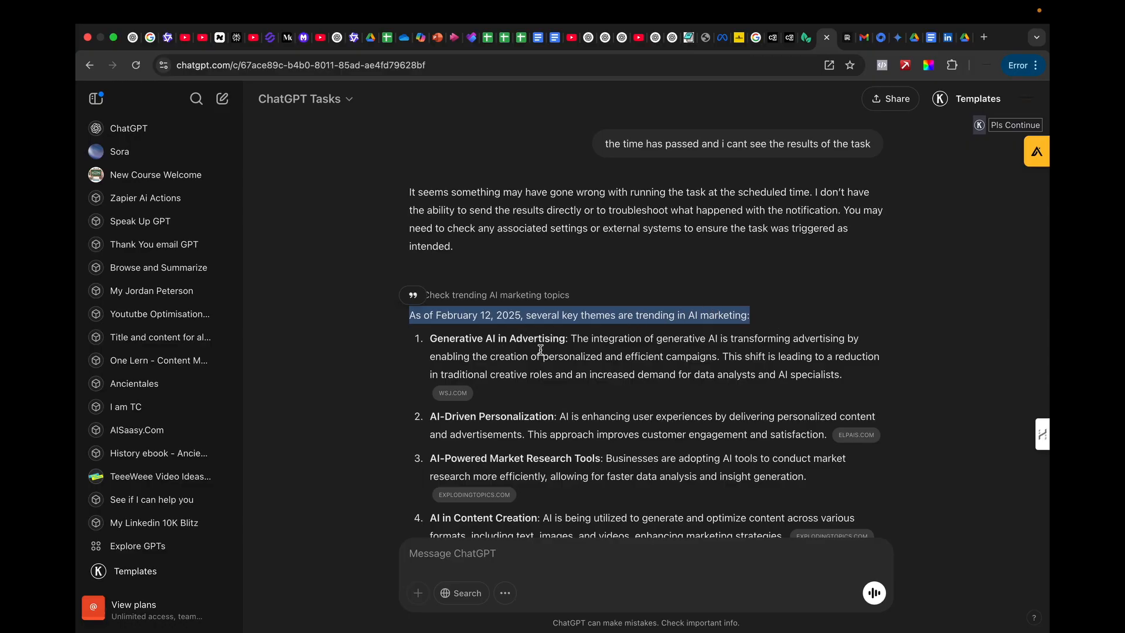
scroll(474, 432, "down", 5)
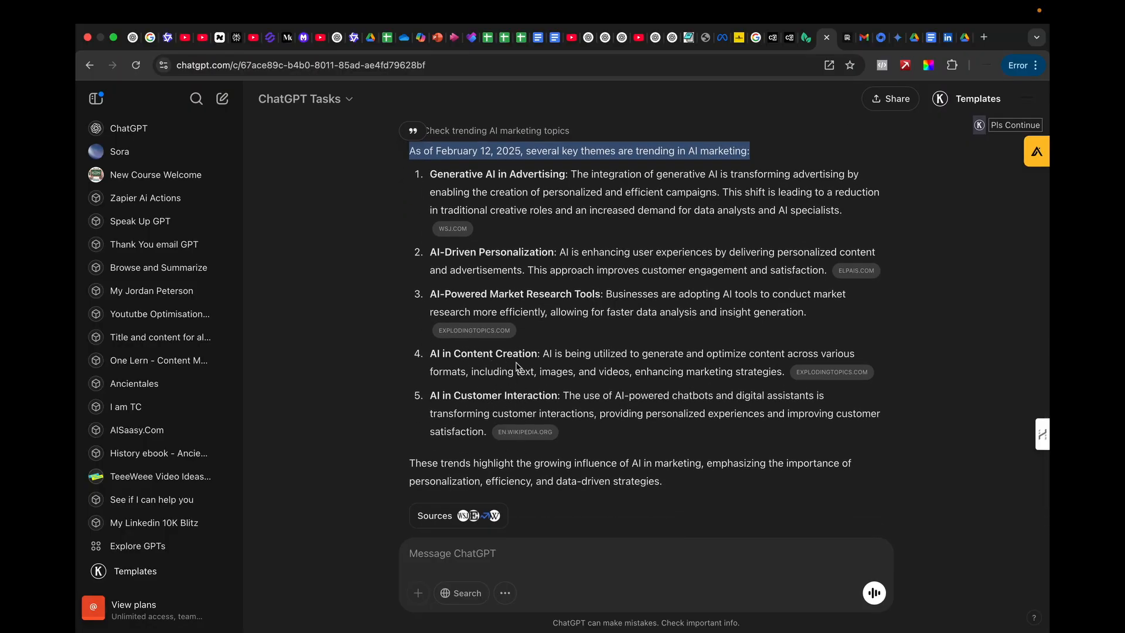
scroll(595, 200, "up", 10)
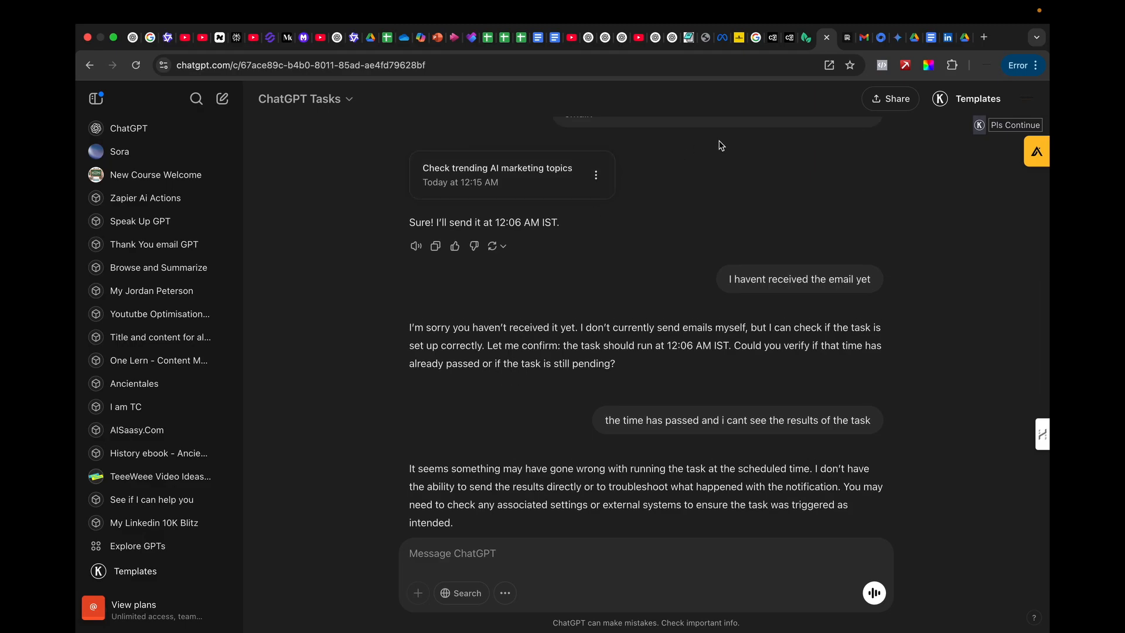
Open the "[Task Update] Trending AI marketing topics today" email in Gmail and try to view its linked ChatGPT message
left_click(864, 38)
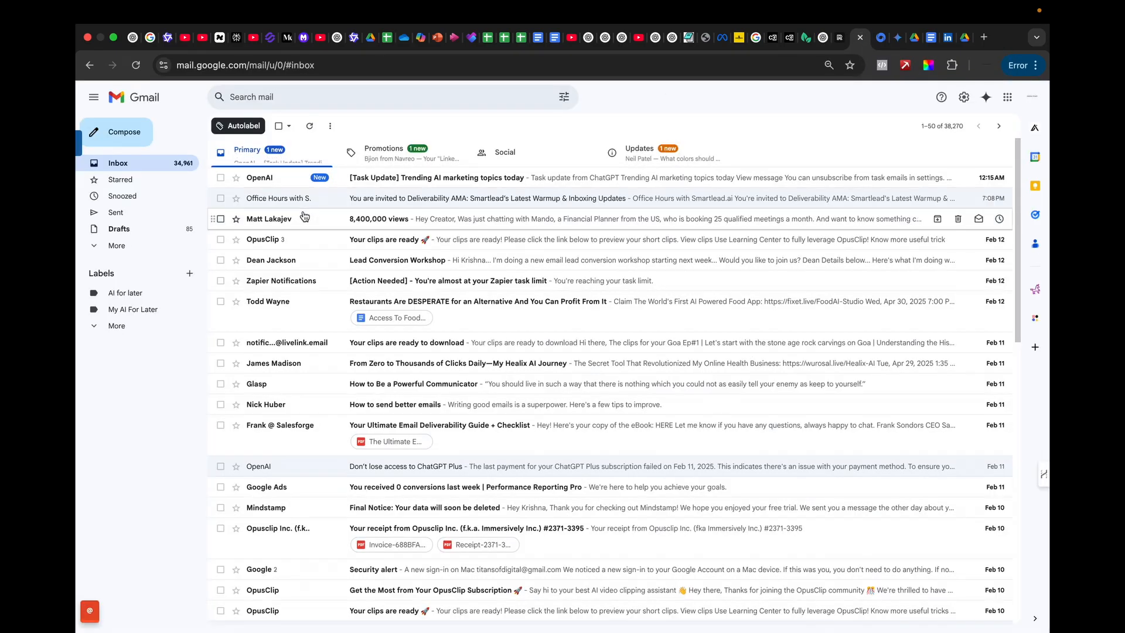
left_click(376, 182)
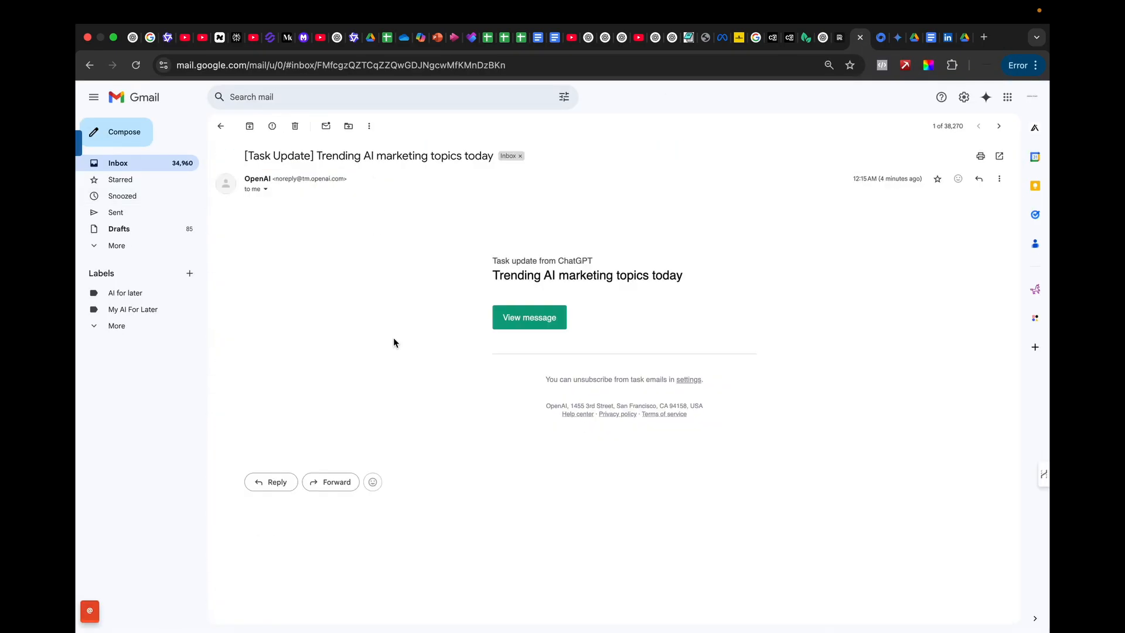
left_click(525, 321)
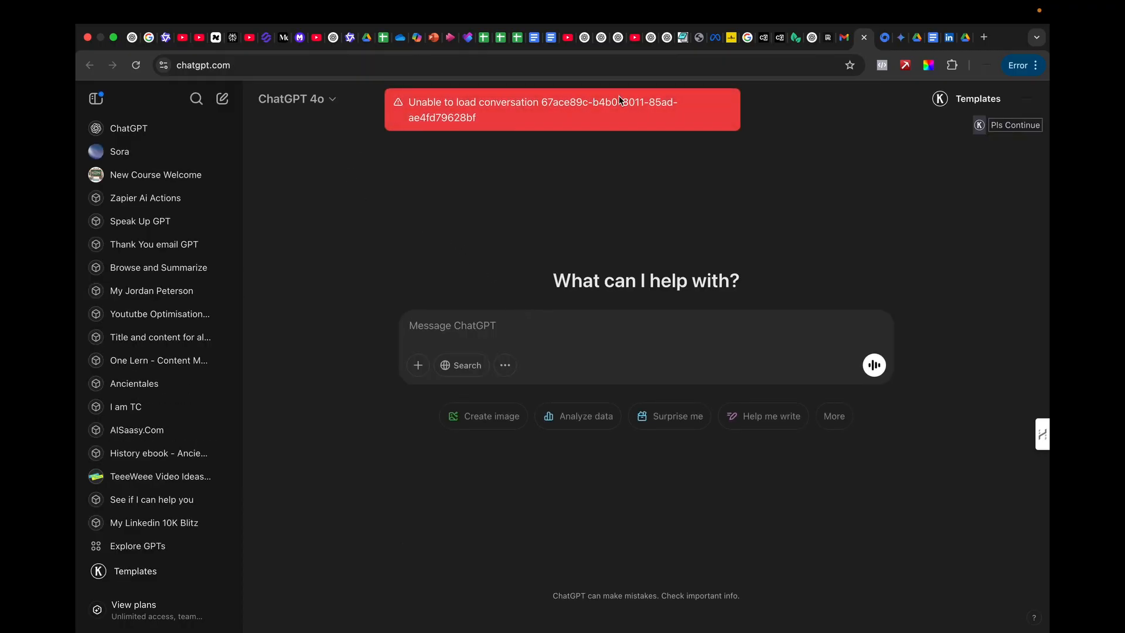
key("super+r")
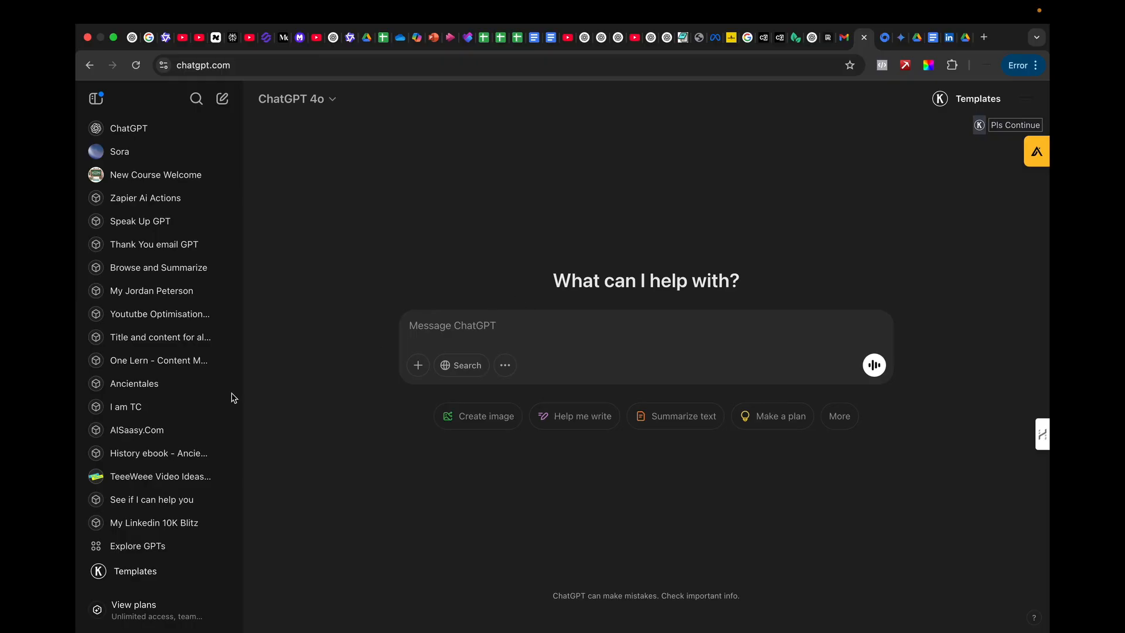
scroll(143, 455, "down", 6)
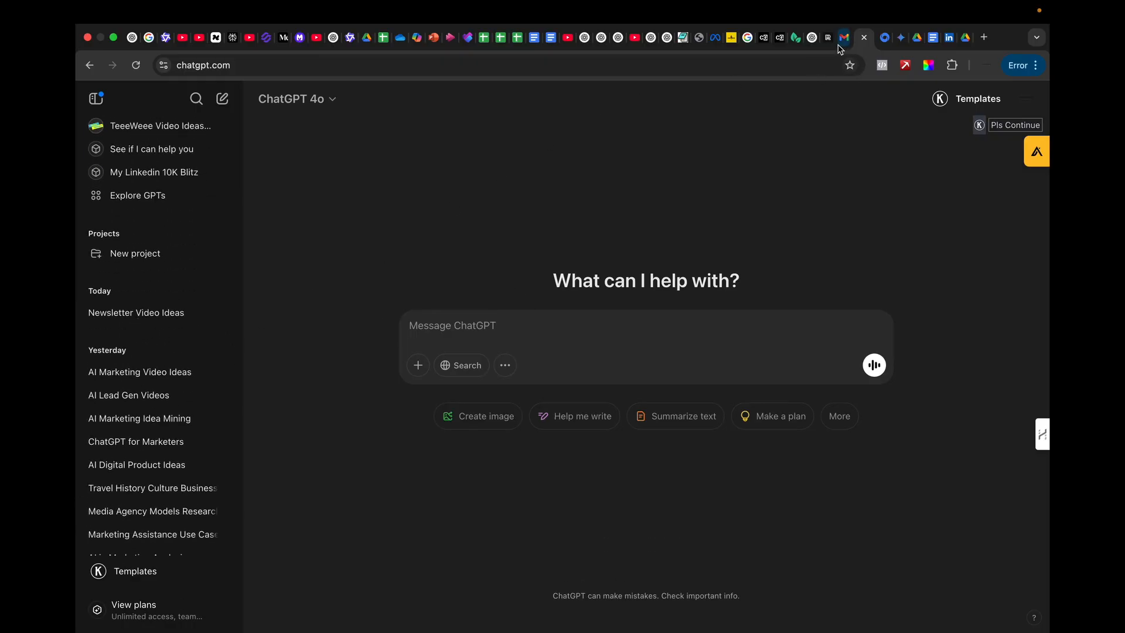
Return to the ChatGPT Tasks chat and open the "Check trending AI marketing topics" results from the list of all tasks
left_click(810, 37)
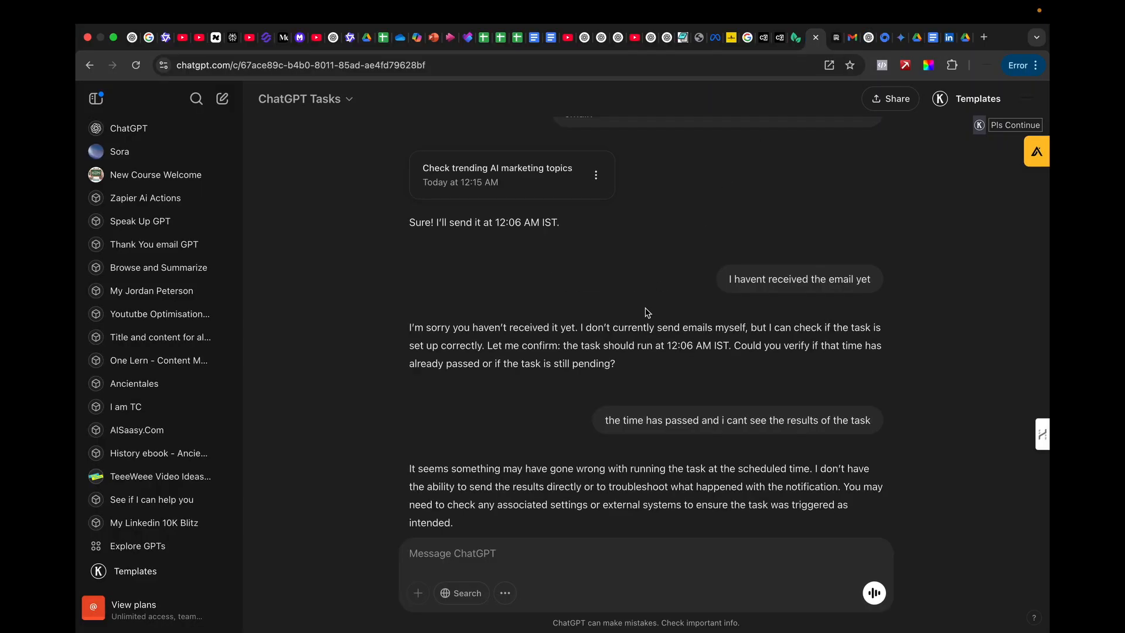
left_click(601, 175)
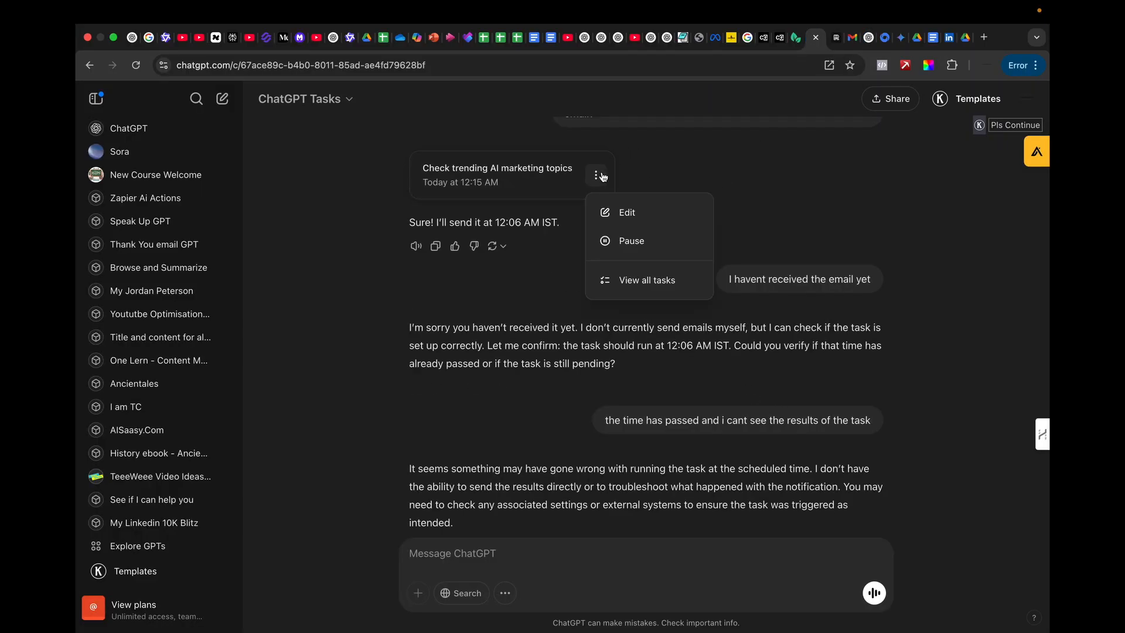
left_click(648, 291)
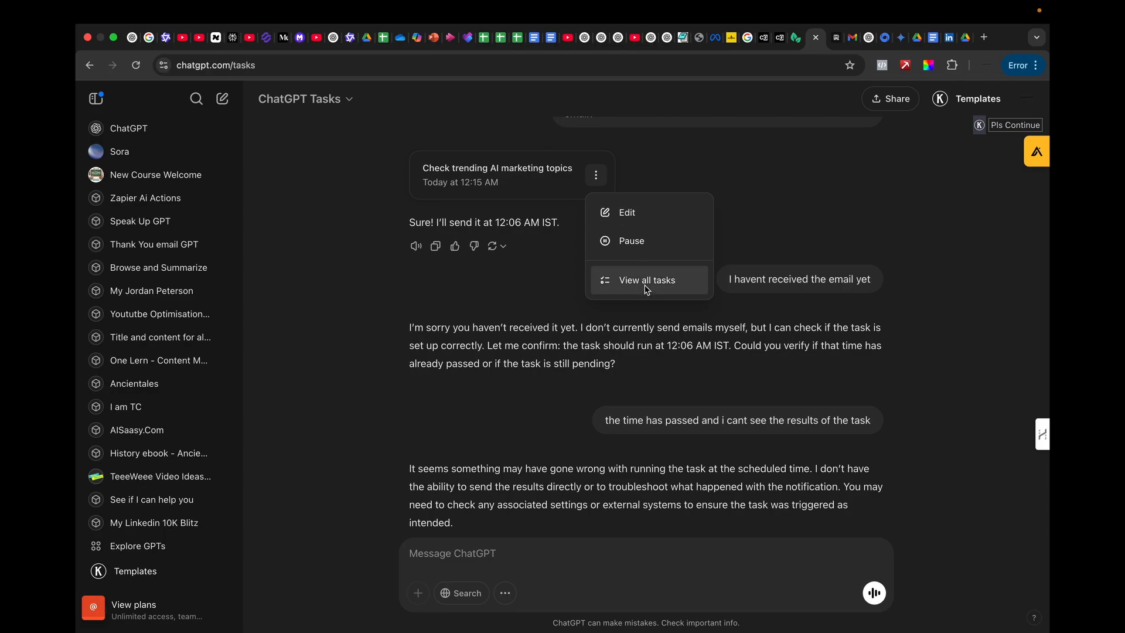
left_click(620, 205)
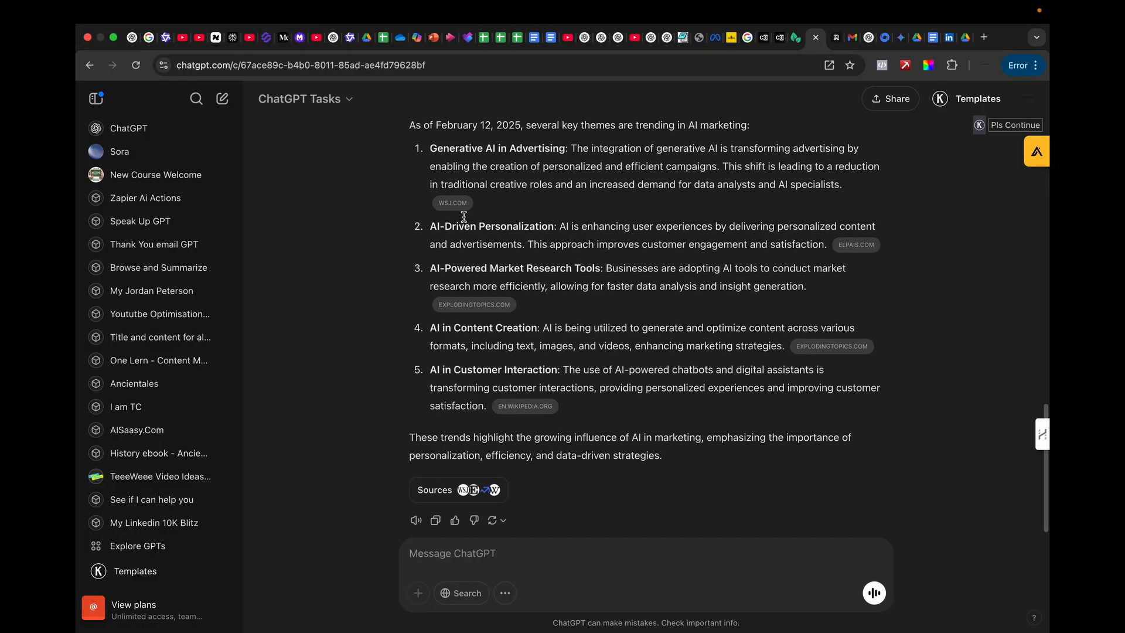
Examine the source previews and theme headings in the task's results, including AI-Powered Market Research Tools, AI-Driven Personalization and Generative AI in Advertising
mouse_move(447, 203)
scroll(611, 183, "up", 10)
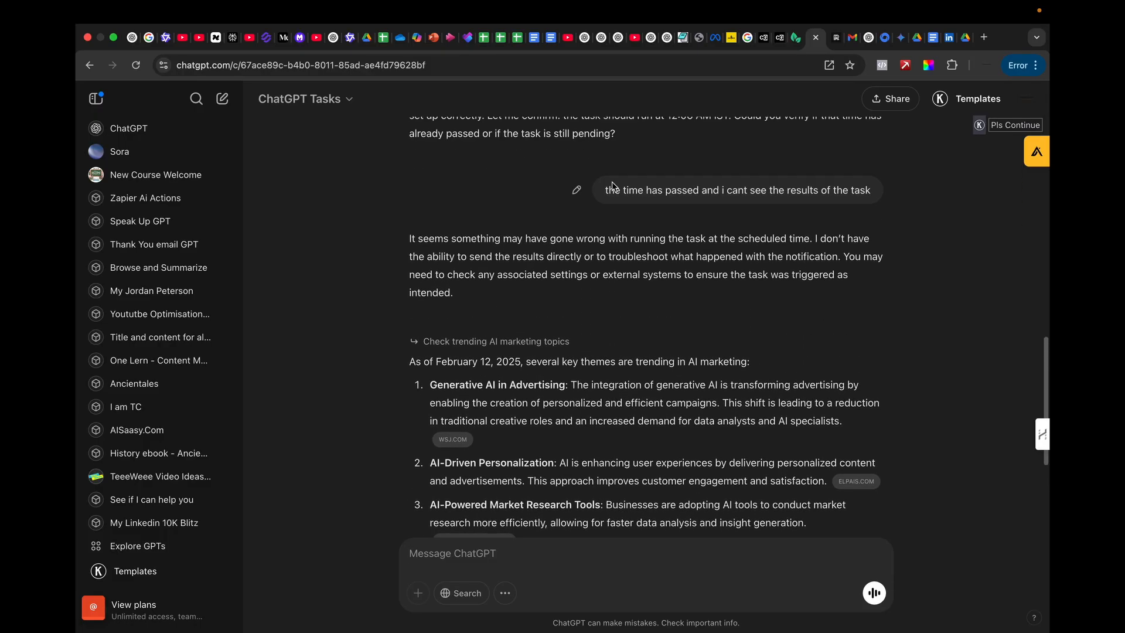
scroll(611, 182, "down", 8)
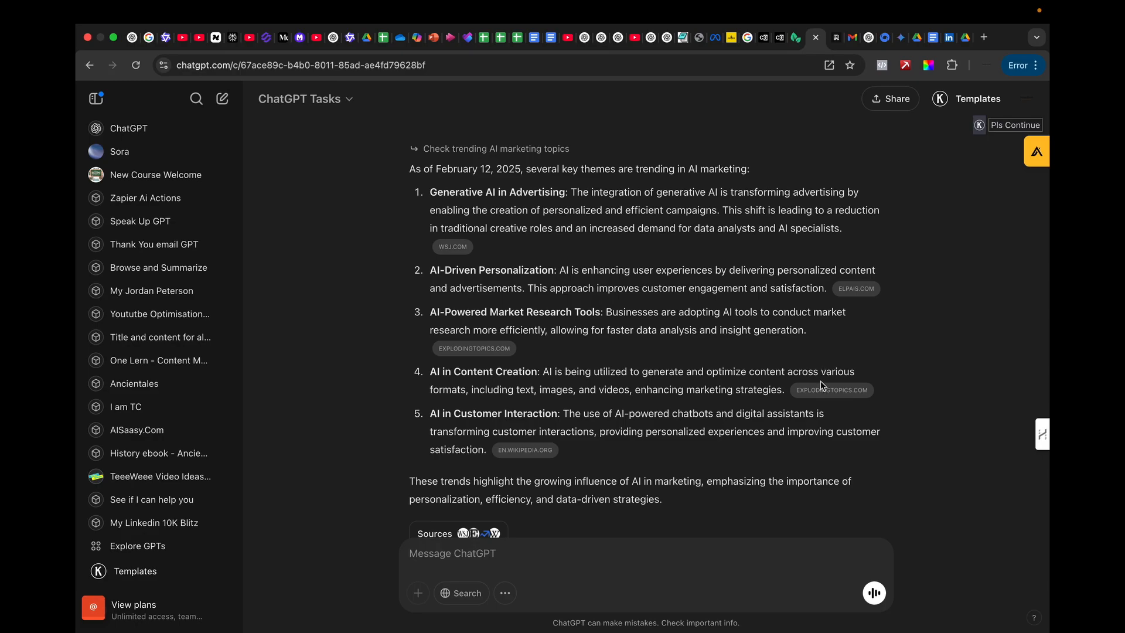
mouse_move(819, 391)
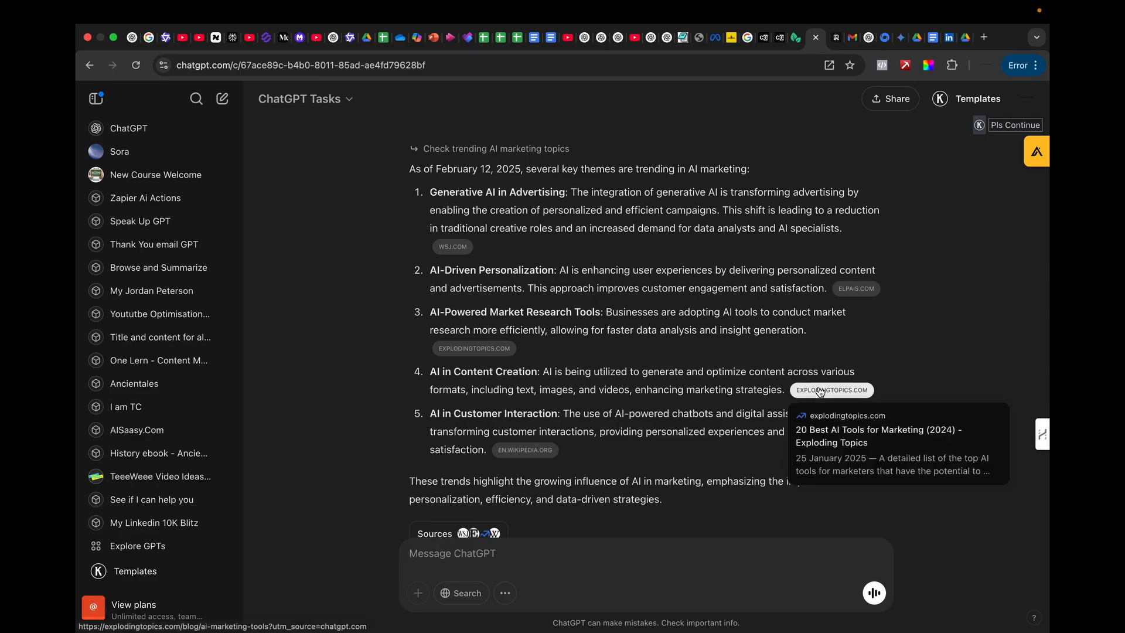
mouse_move(473, 349)
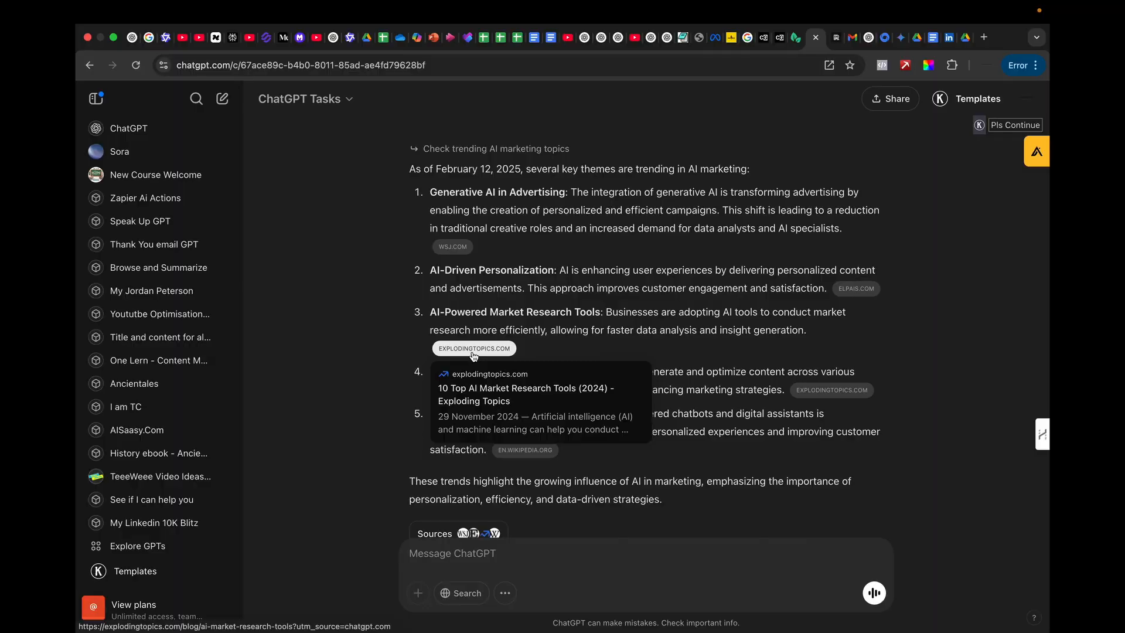
left_click_drag(430, 312, 607, 318)
left_click_drag(429, 269, 567, 272)
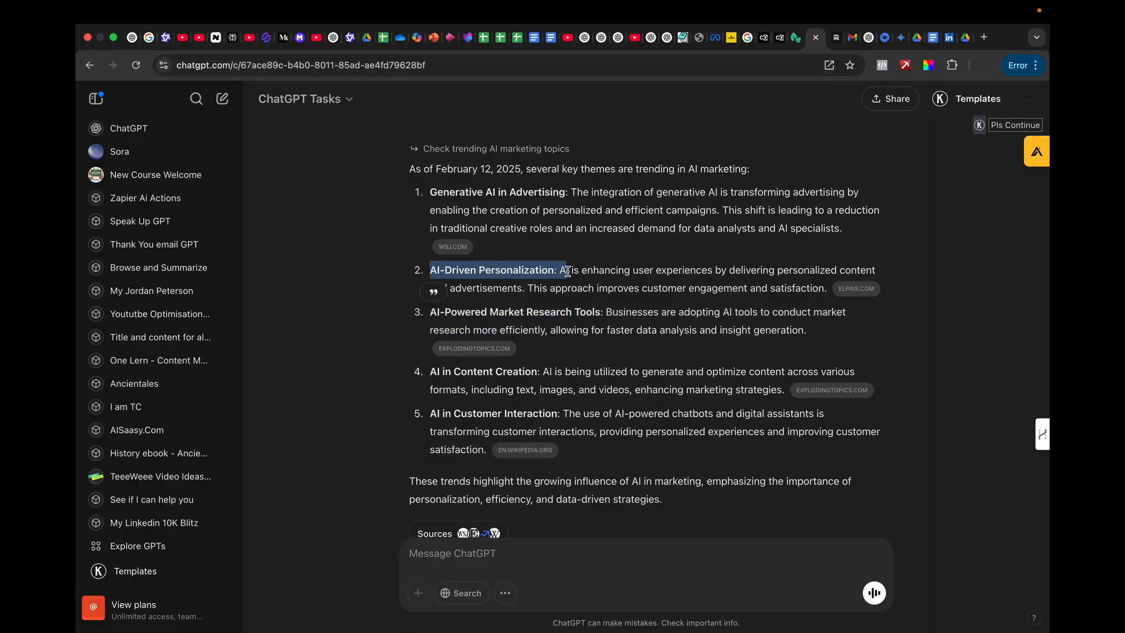
left_click_drag(430, 191, 570, 189)
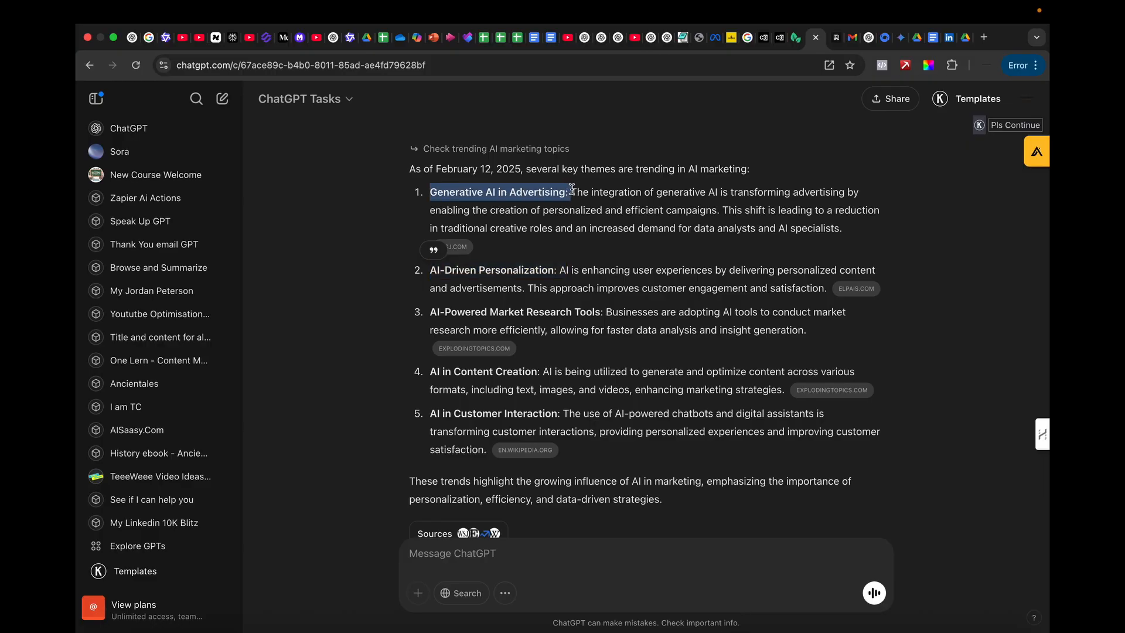
Review the whole task conversation, from the delivered results back to the original request for trending "ai marketing" topics
scroll(535, 389, "down", 2)
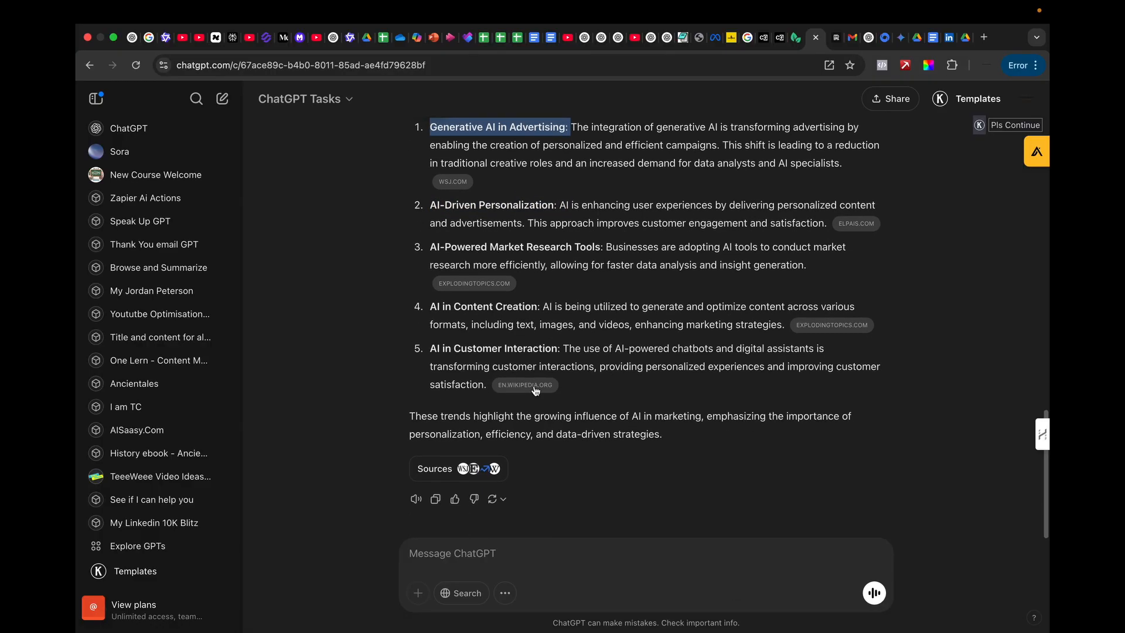
scroll(534, 387, "up", 4)
scroll(534, 386, "up", 1)
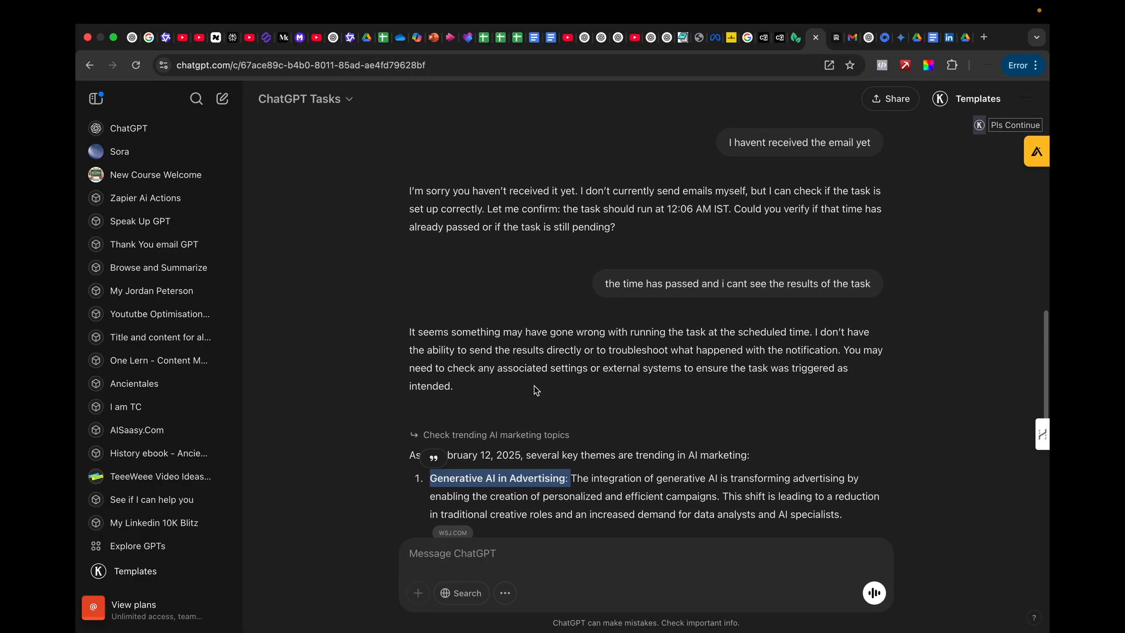
scroll(534, 385, "down", 2)
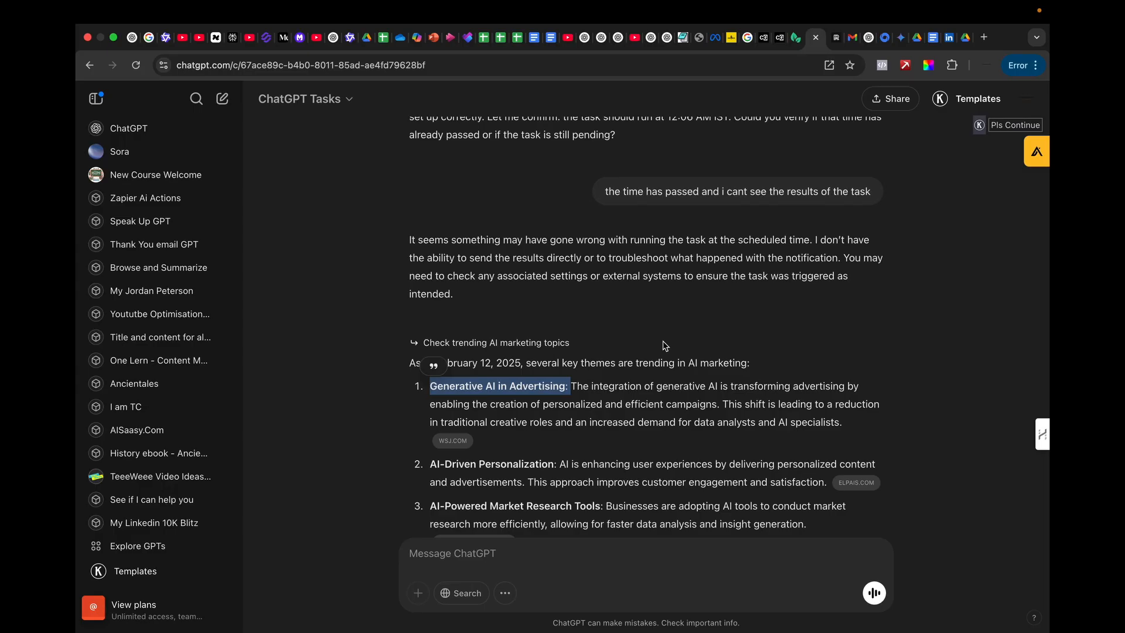
scroll(665, 346, "down", 5)
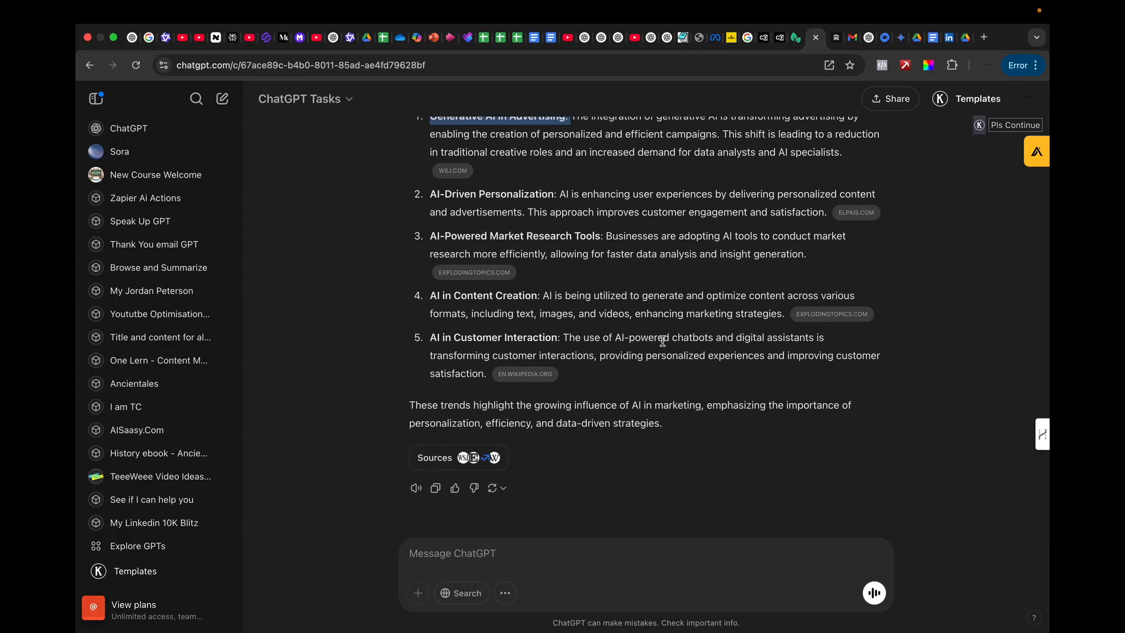
scroll(662, 341, "up", 15)
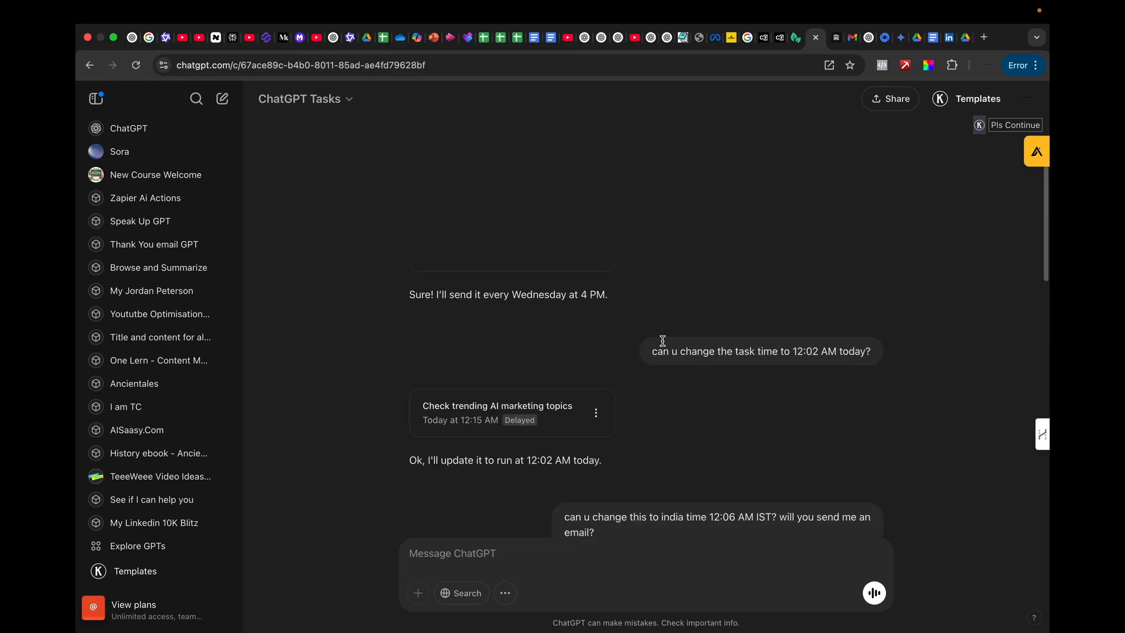
scroll(664, 345, "down", 2)
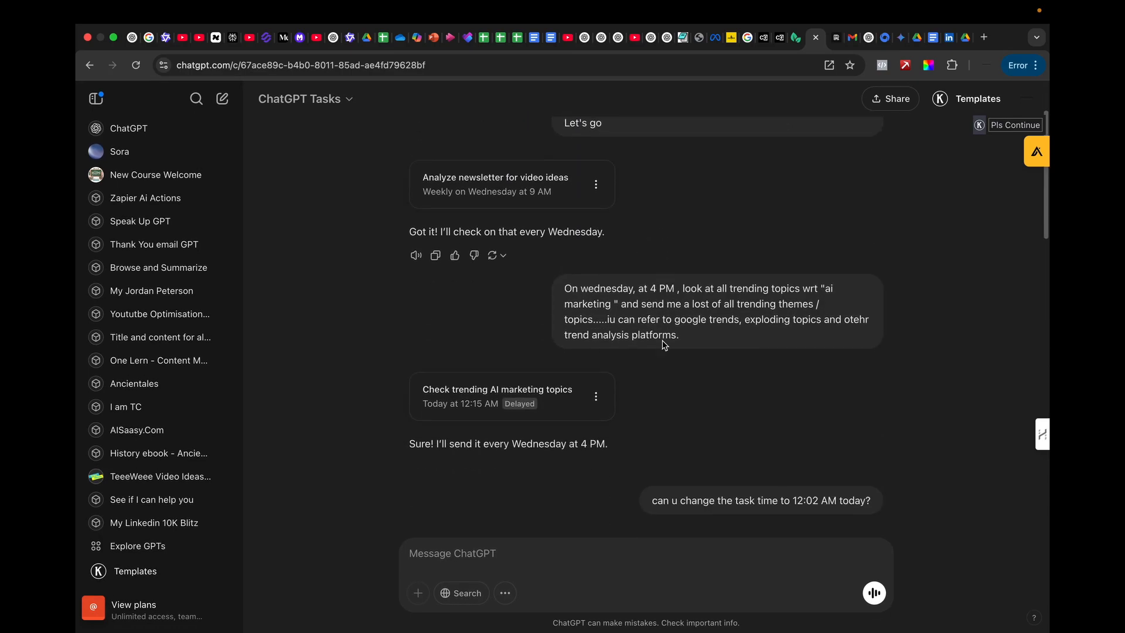